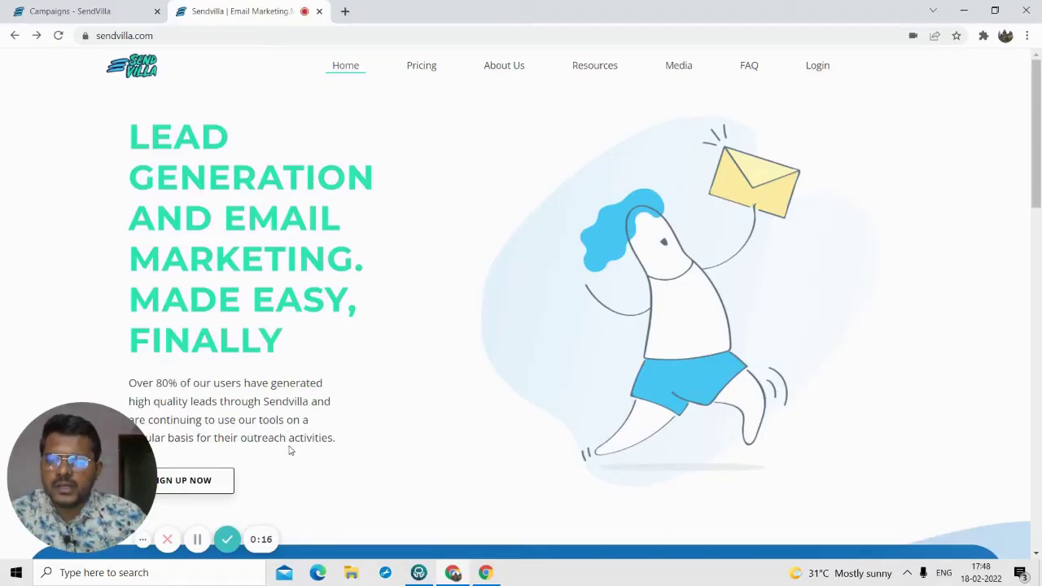
Step: Browse SendVilla's pricing section and highlight the $324 Lifetime price
click(134, 35)
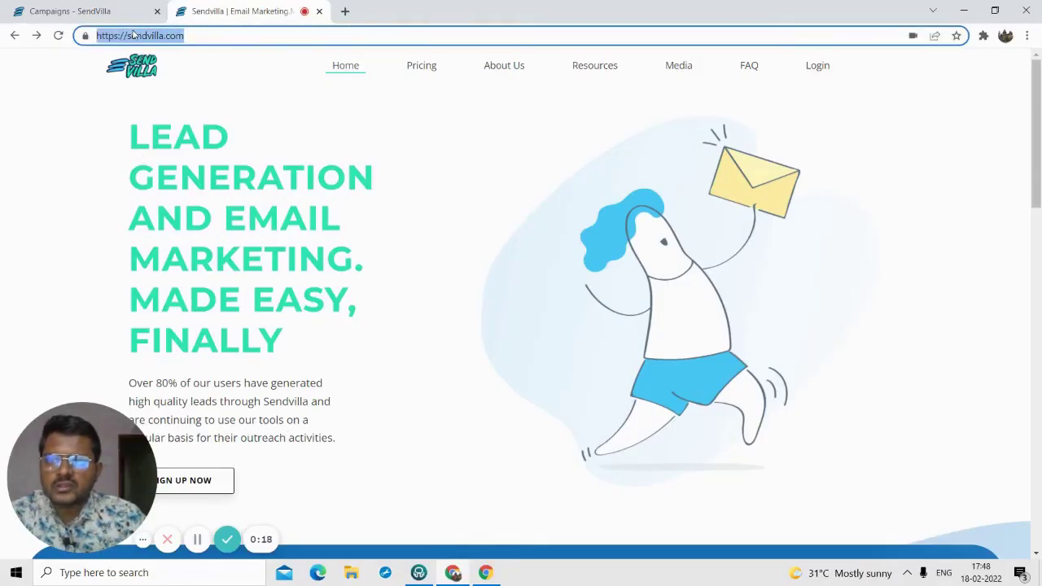
click(142, 540)
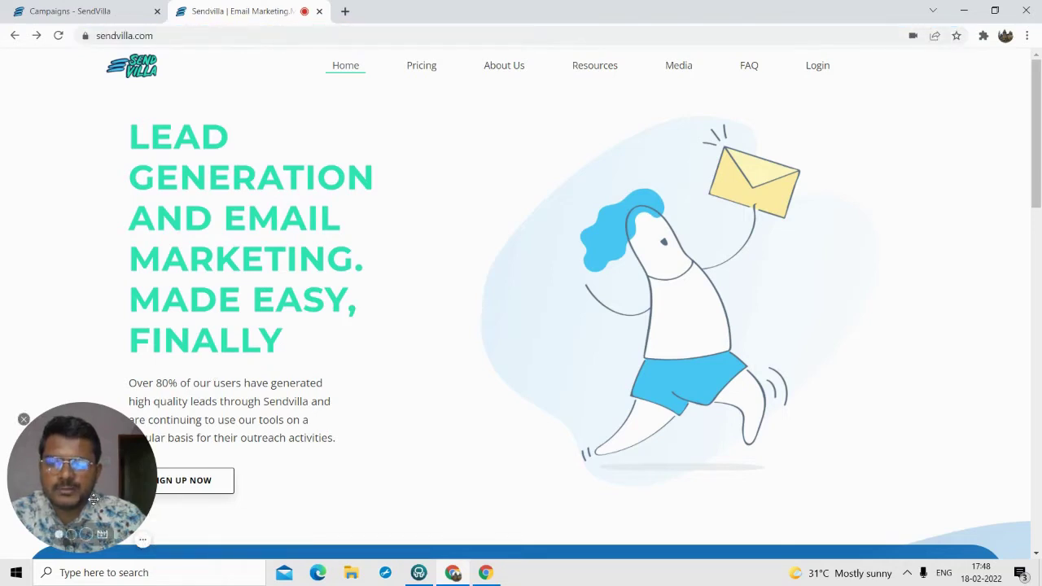
drag(90, 480, 594, 468)
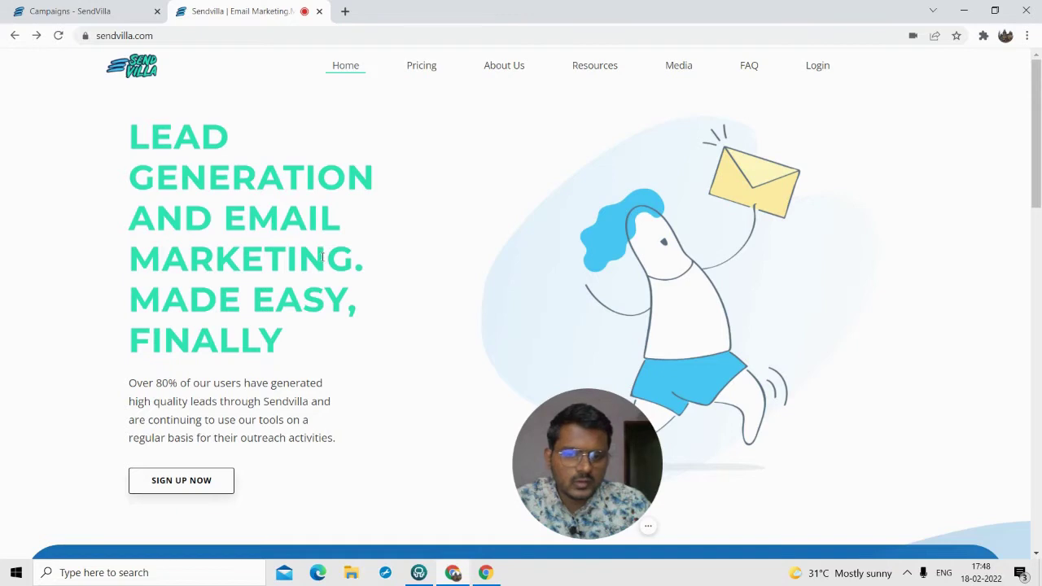
scroll(488, 268, down, 1)
scroll(388, 123, up, 1)
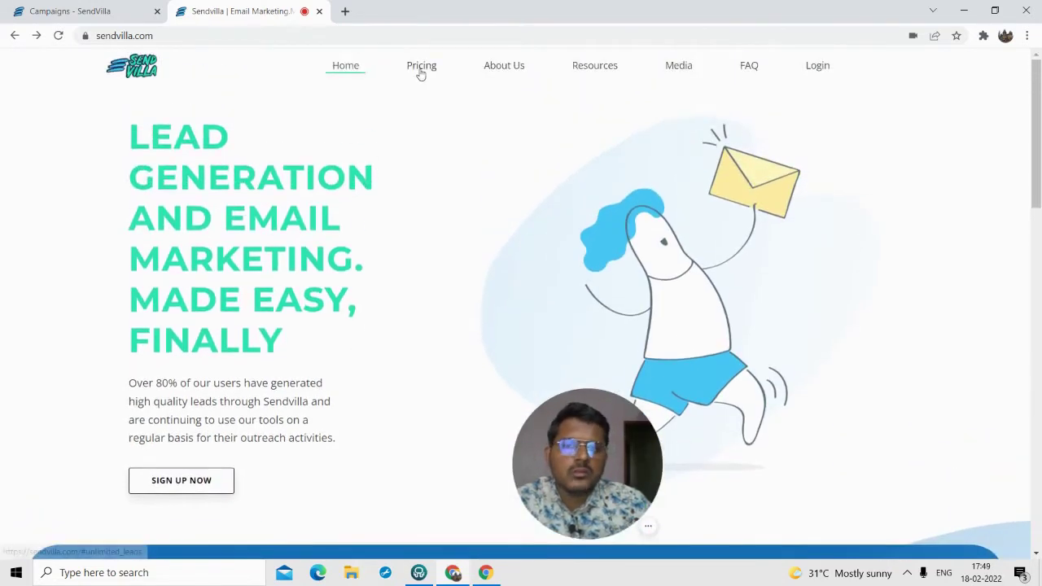
click(420, 68)
drag(529, 405, 247, 390)
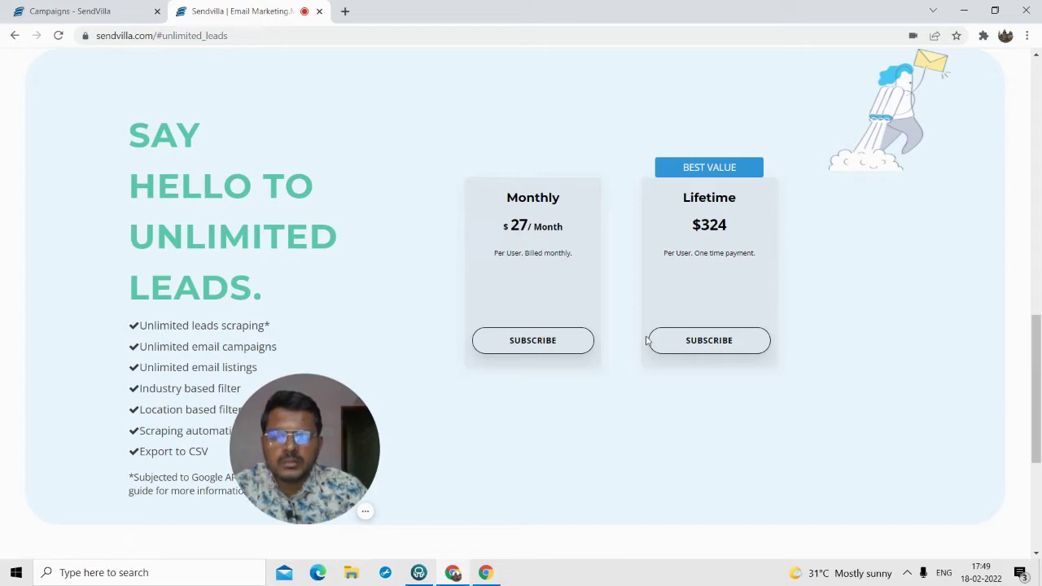
triple_click(705, 224)
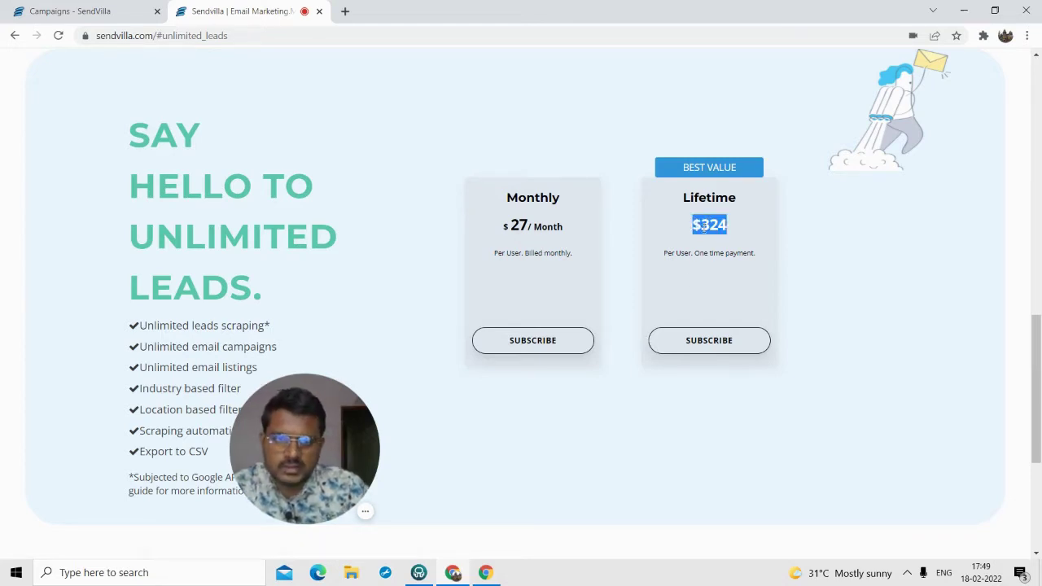
double_click(705, 226)
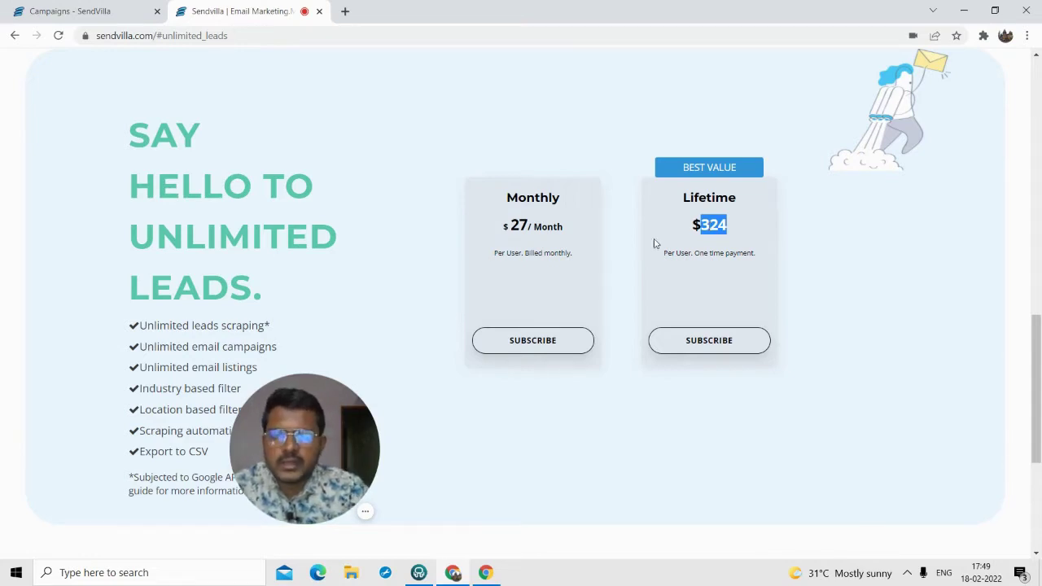
Step: Highlight the Unlimited leads scraping, Unlimited email campaigns and Industry based filter features
scroll(213, 365, up, 1)
scroll(211, 305, down, 2)
scroll(220, 309, up, 1)
scroll(244, 326, down, 1)
click(268, 330)
triple_click(197, 257)
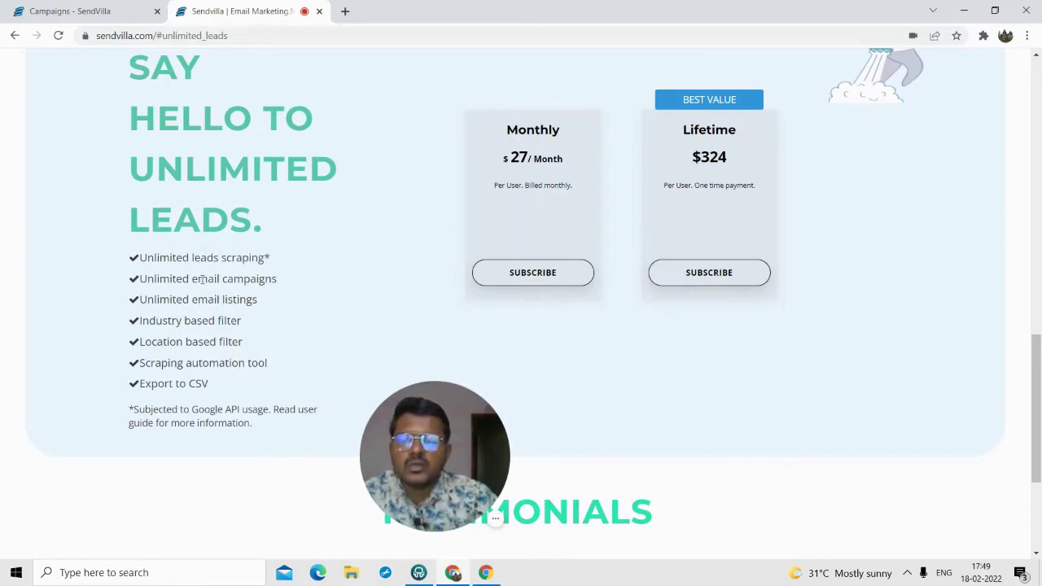
triple_click(199, 279)
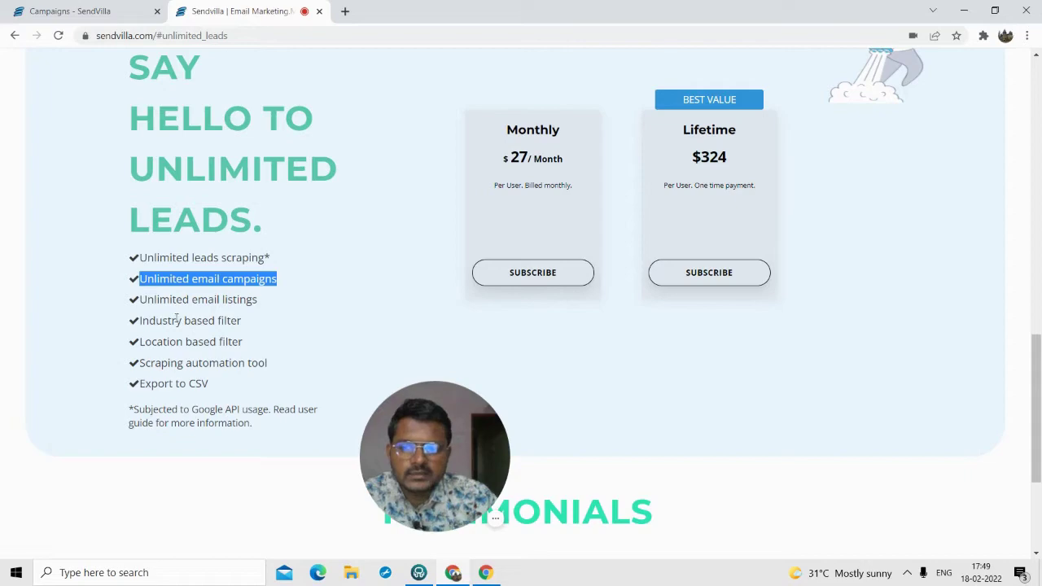
drag(171, 321, 177, 320)
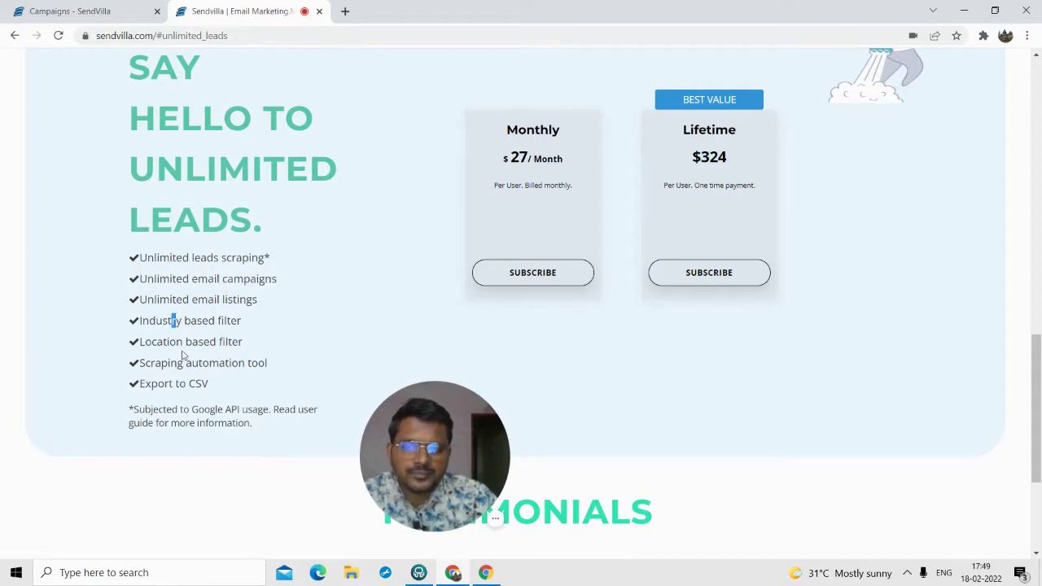
scroll(296, 237, up, 15)
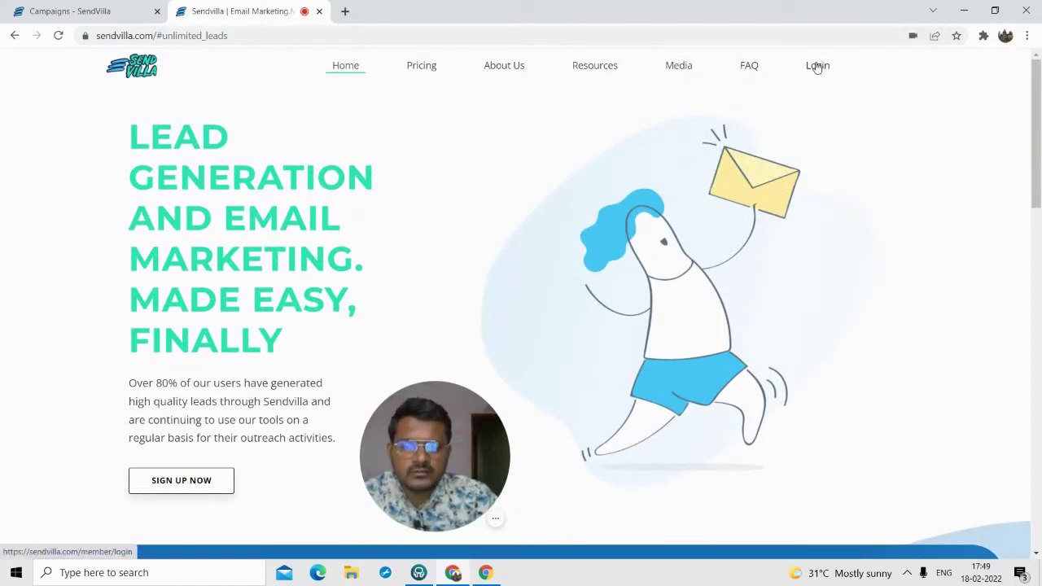
Step: Log in to the member area and go to the Leads list of saved searches
click(817, 66)
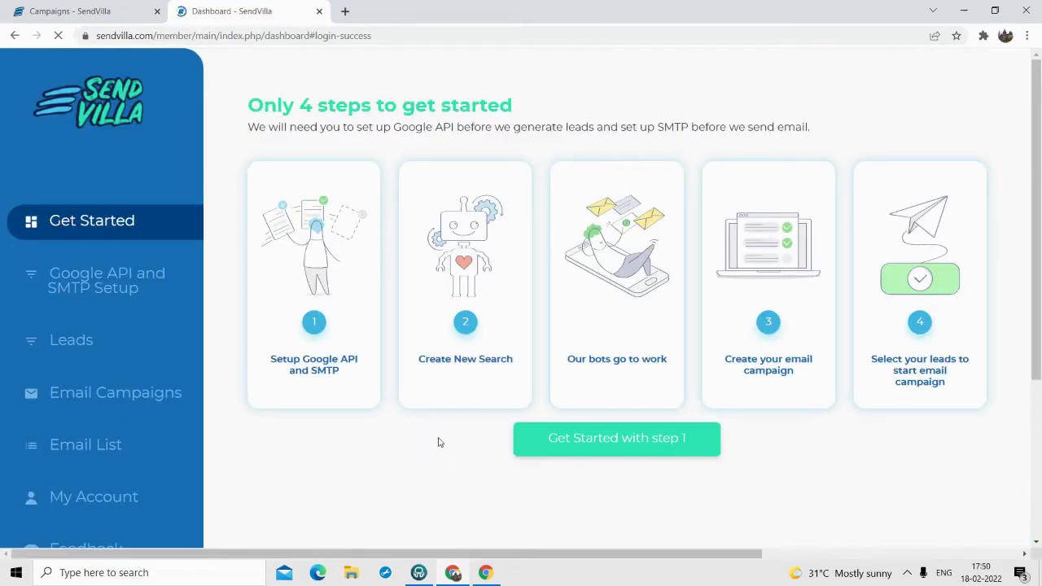
drag(439, 432, 927, 459)
scroll(132, 321, down, 2)
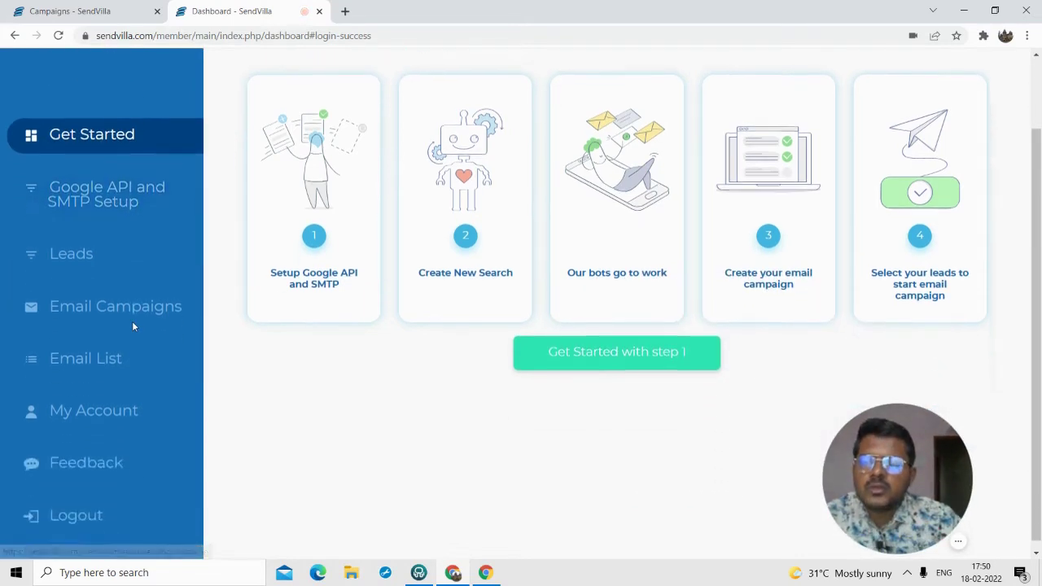
scroll(214, 354, up, 2)
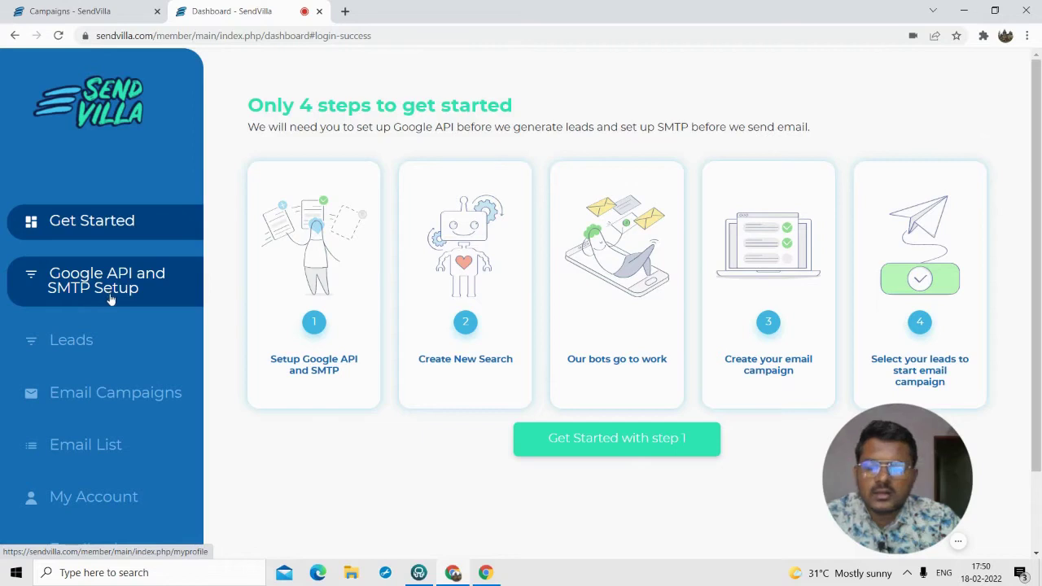
scroll(109, 296, down, 1)
click(100, 273)
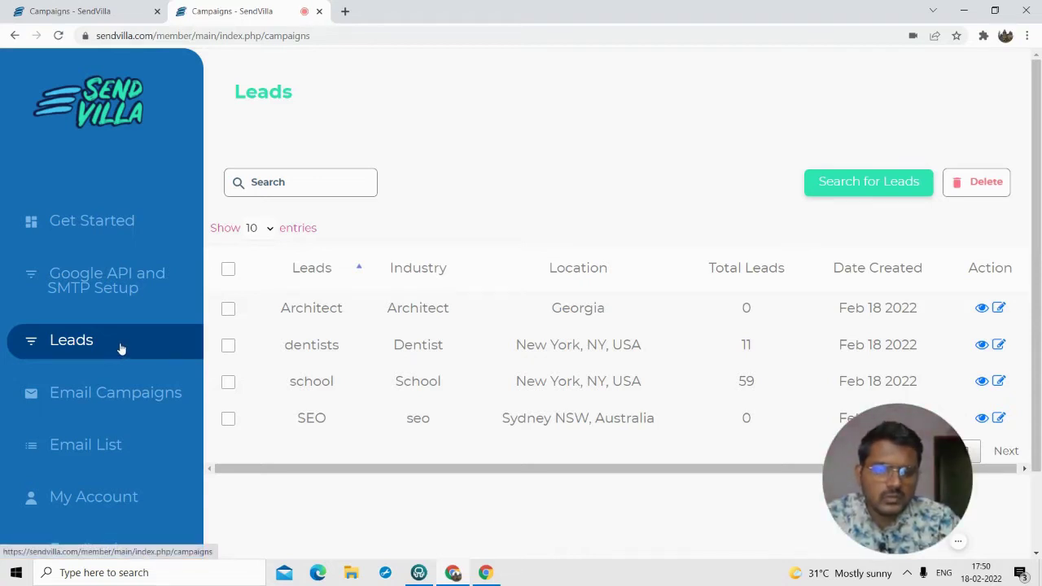
Step: View Email Campaigns, then the Email List page showing lists with 59 and 11 leads
scroll(121, 348, down, 1)
click(115, 330)
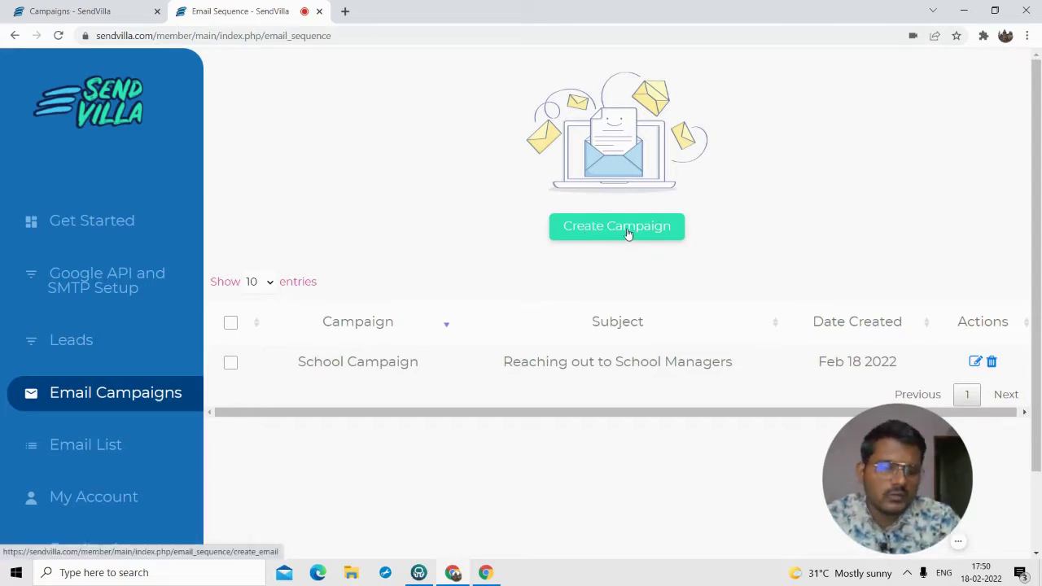
click(109, 452)
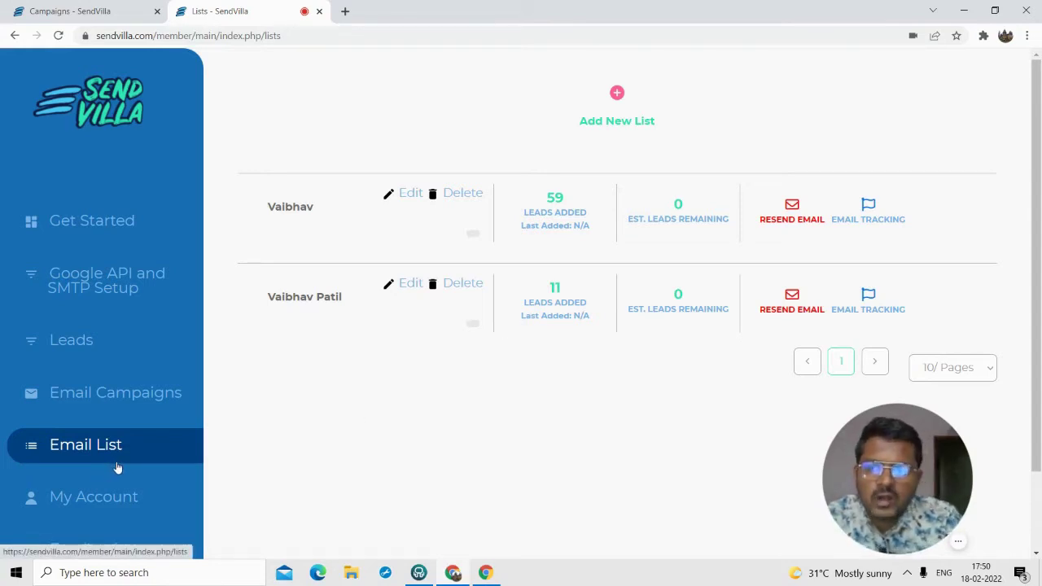
scroll(136, 456, down, 1)
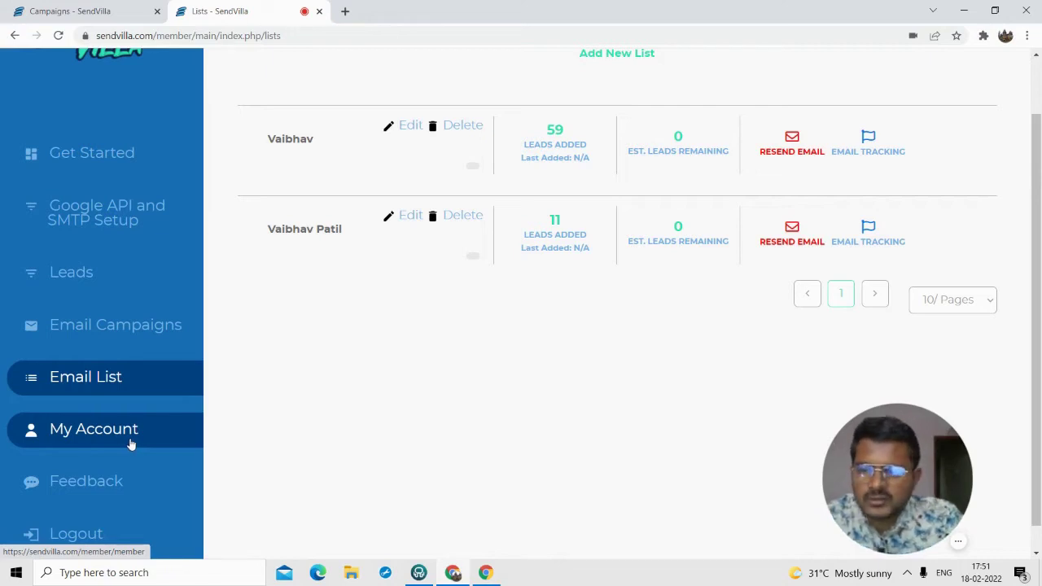
click(130, 443)
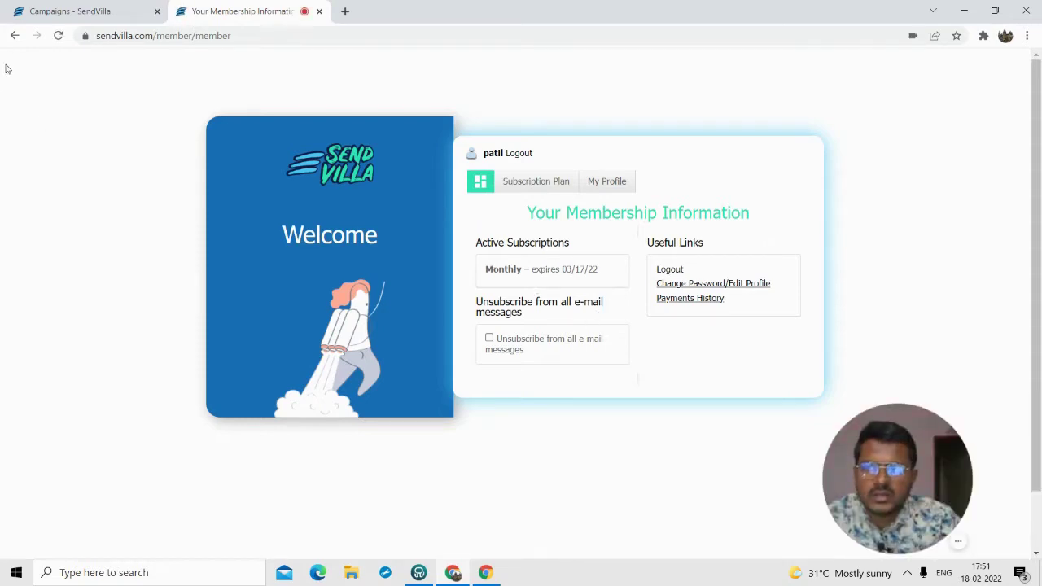
click(14, 37)
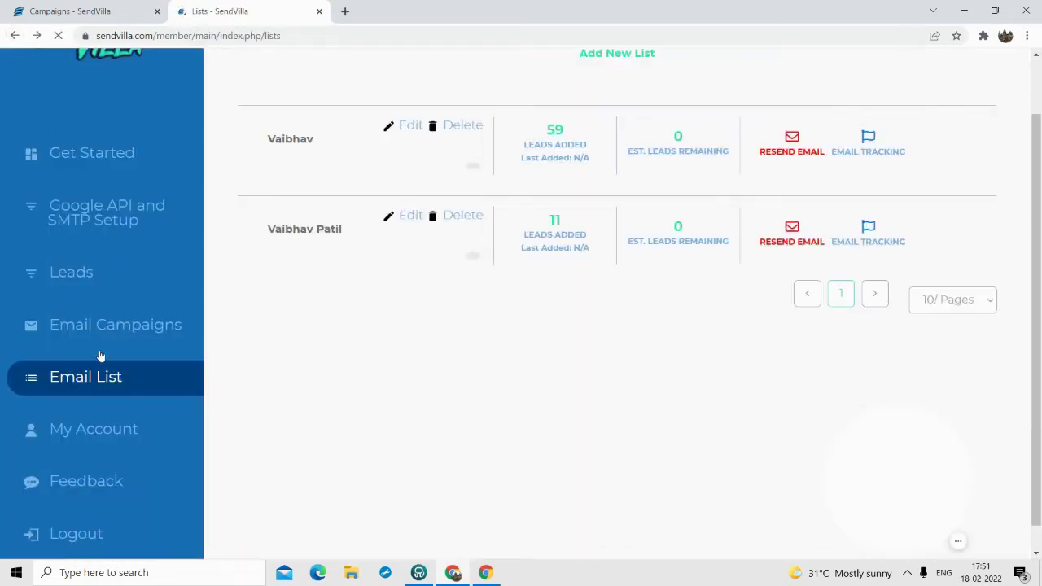
scroll(293, 312, up, 1)
scroll(256, 334, down, 1)
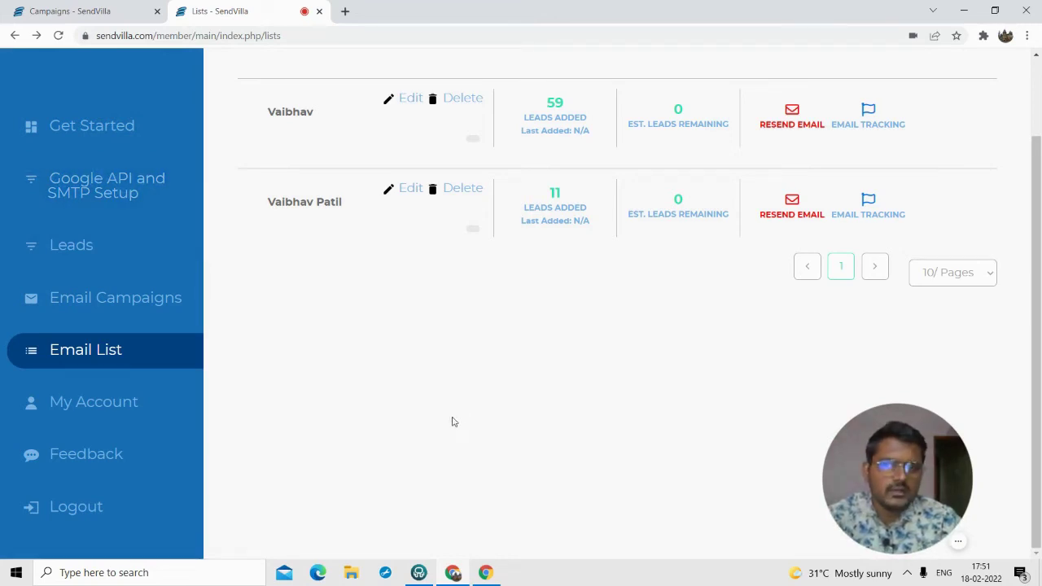
drag(850, 488, 812, 483)
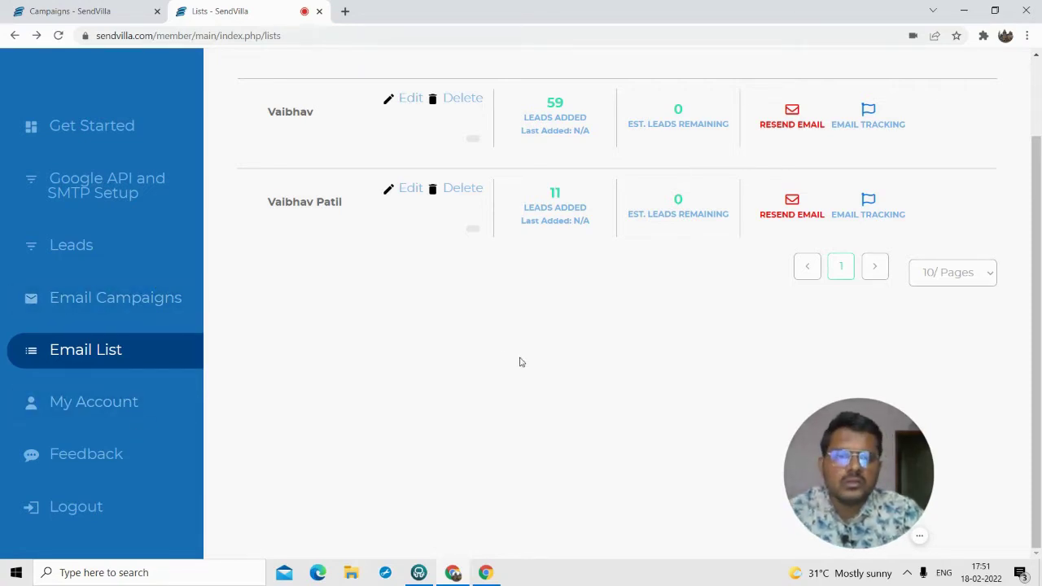
scroll(488, 358, up, 2)
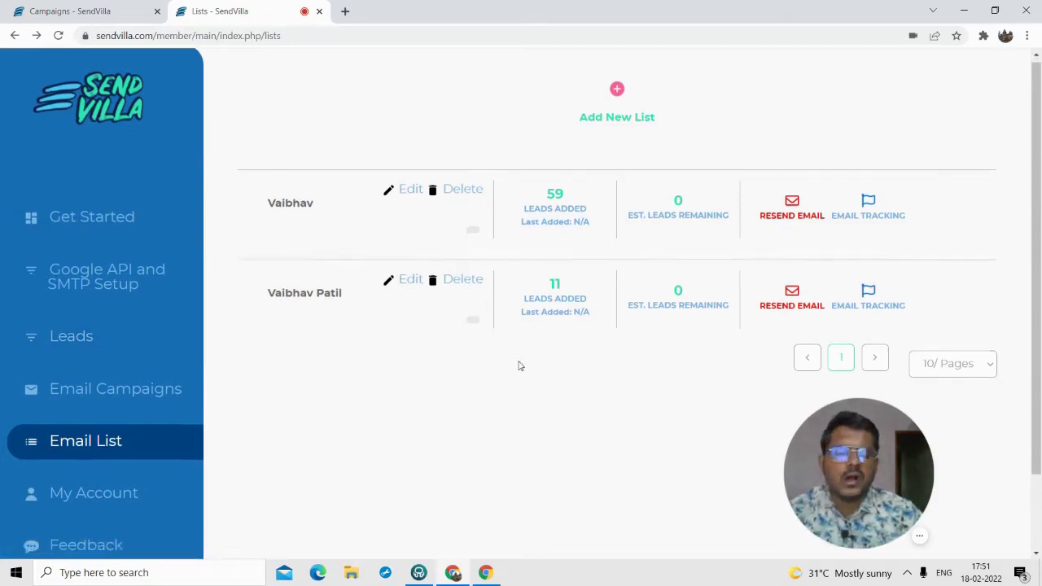
scroll(469, 373, down, 1)
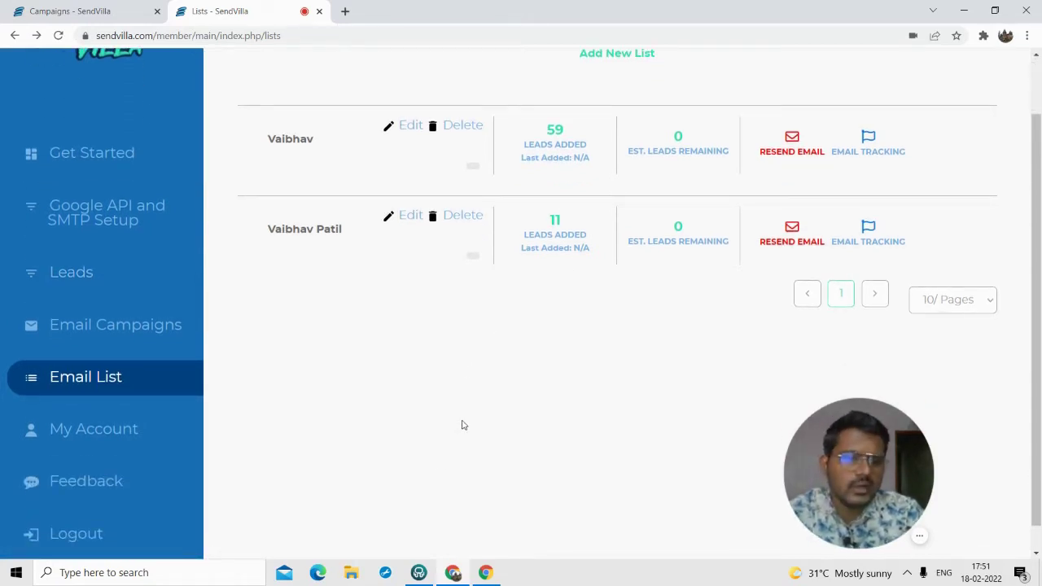
Step: Scroll through the Google API setup form, then switch to the Google Maps Platform tab
scroll(194, 483, down, 1)
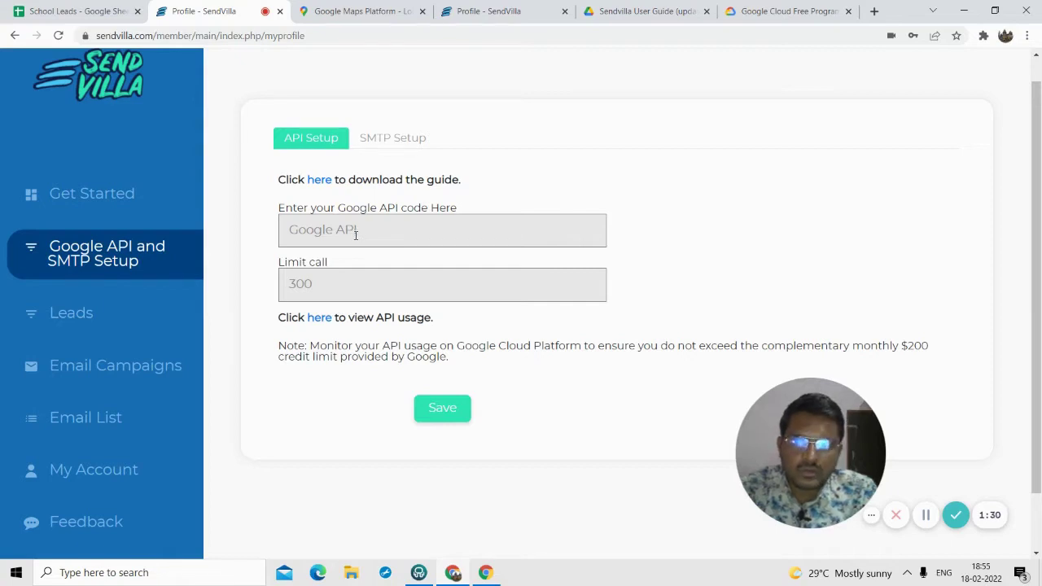
click(386, 5)
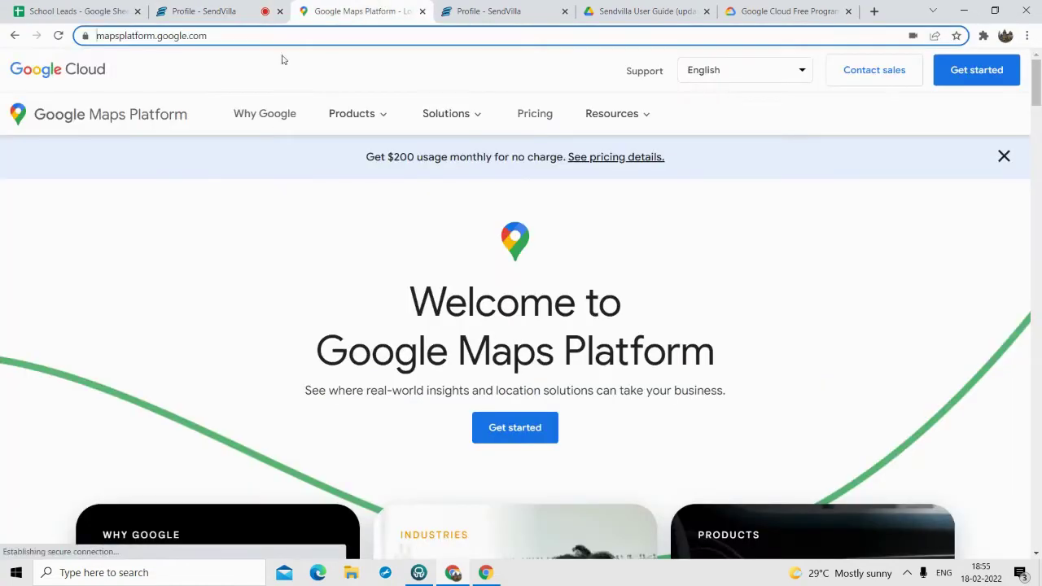
Step: Use Get started on mapsplatform.google.com to launch the Cloud console's Maps Platform section
double_click(134, 36)
click(159, 36)
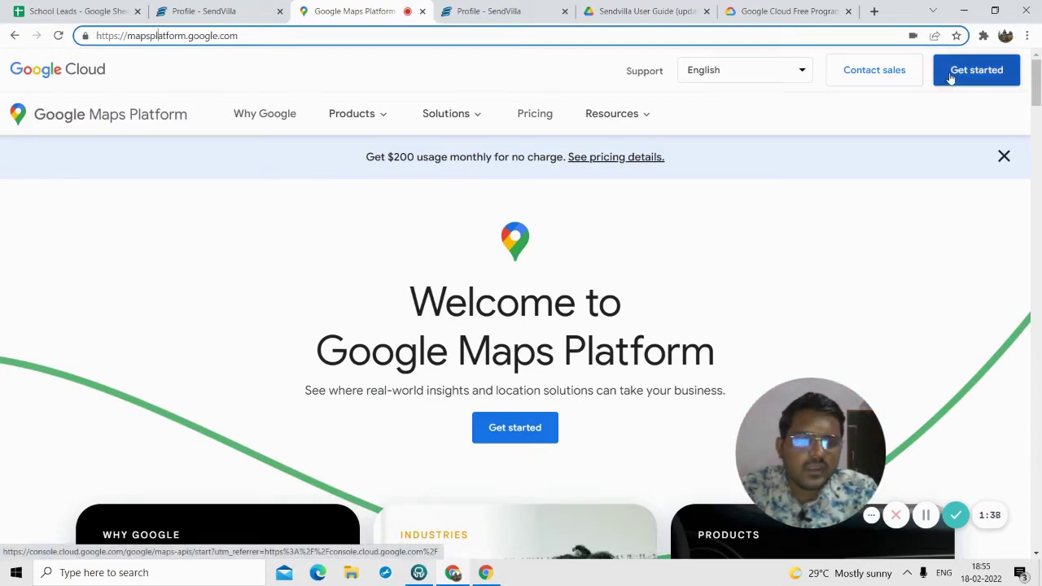
click(883, 496)
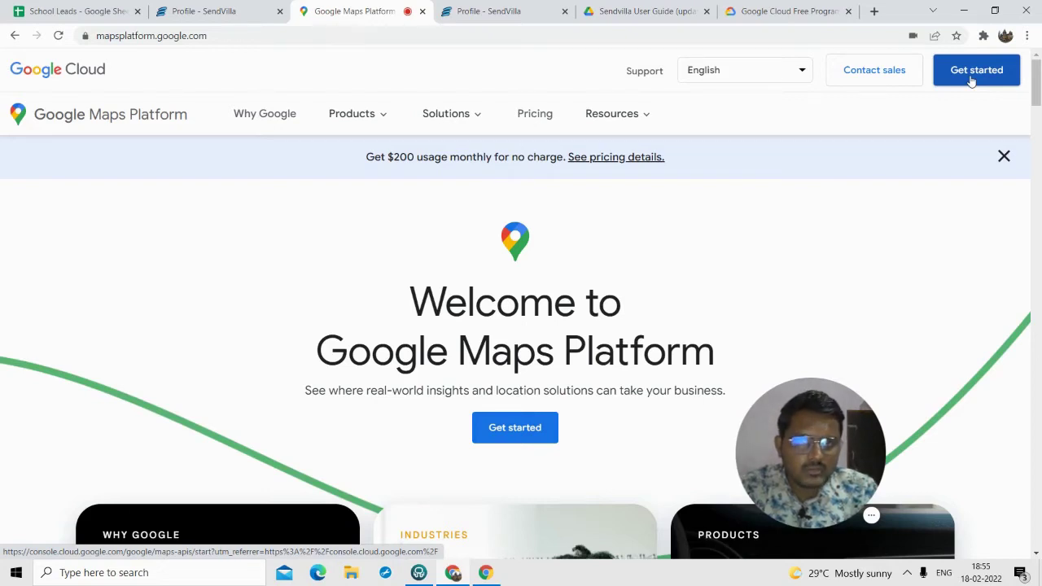
click(971, 79)
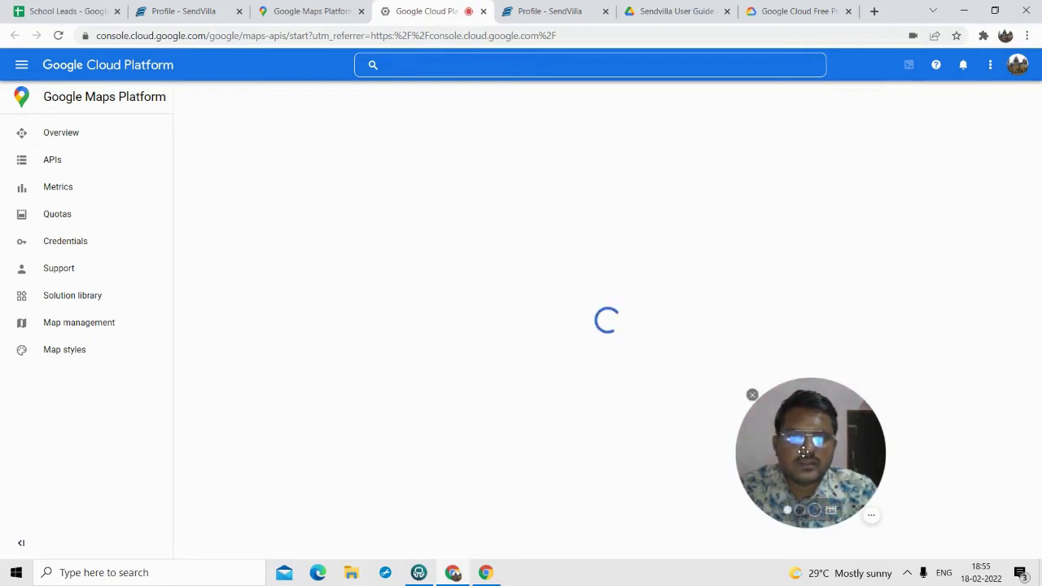
drag(806, 450, 858, 449)
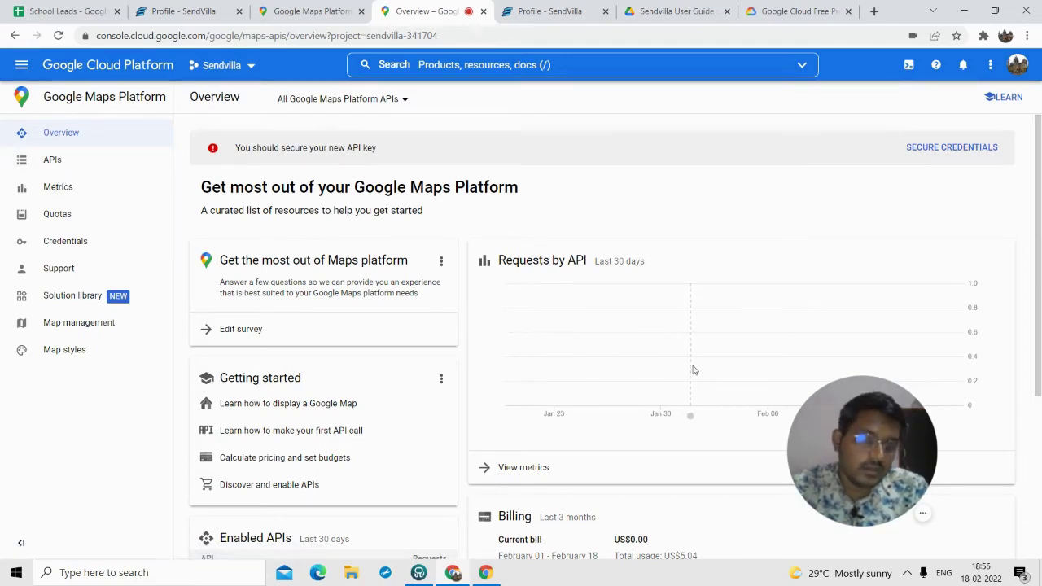
drag(862, 460, 843, 452)
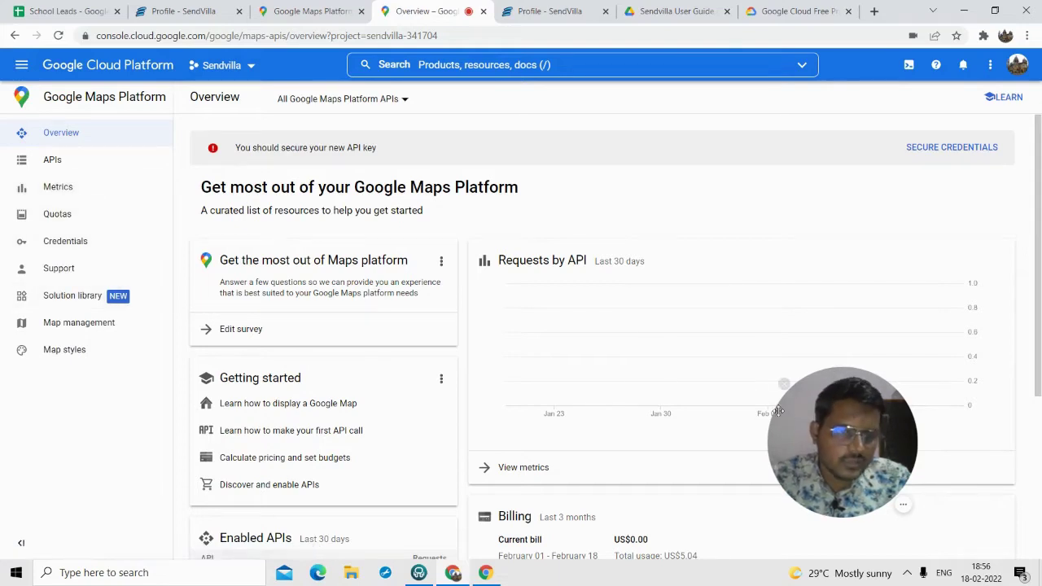
scroll(570, 334, down, 3)
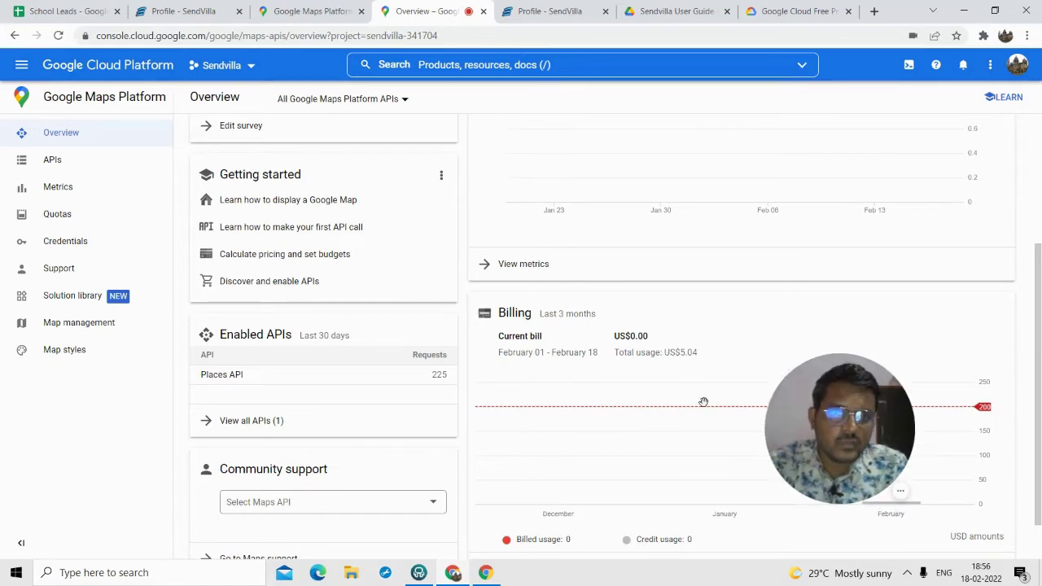
scroll(704, 402, up, 1)
scroll(711, 399, down, 1)
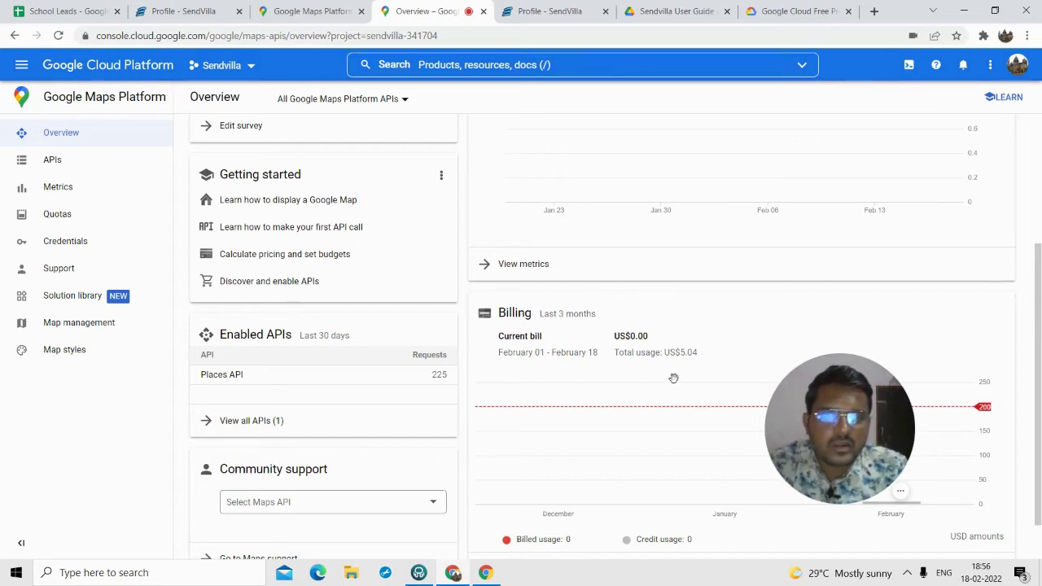
scroll(673, 378, down, 1)
drag(639, 299, 700, 303)
click(676, 300)
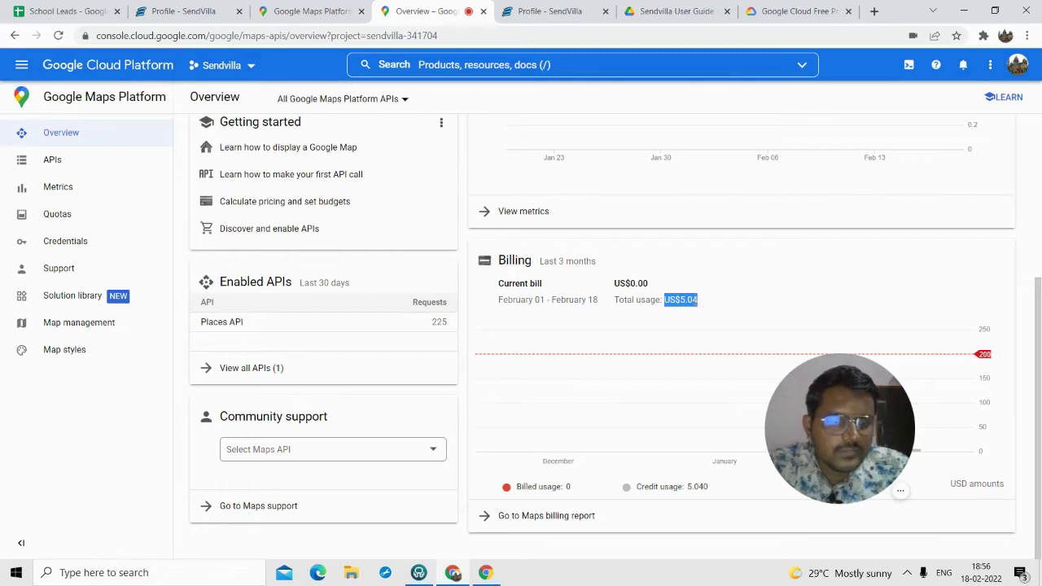
drag(911, 422, 749, 417)
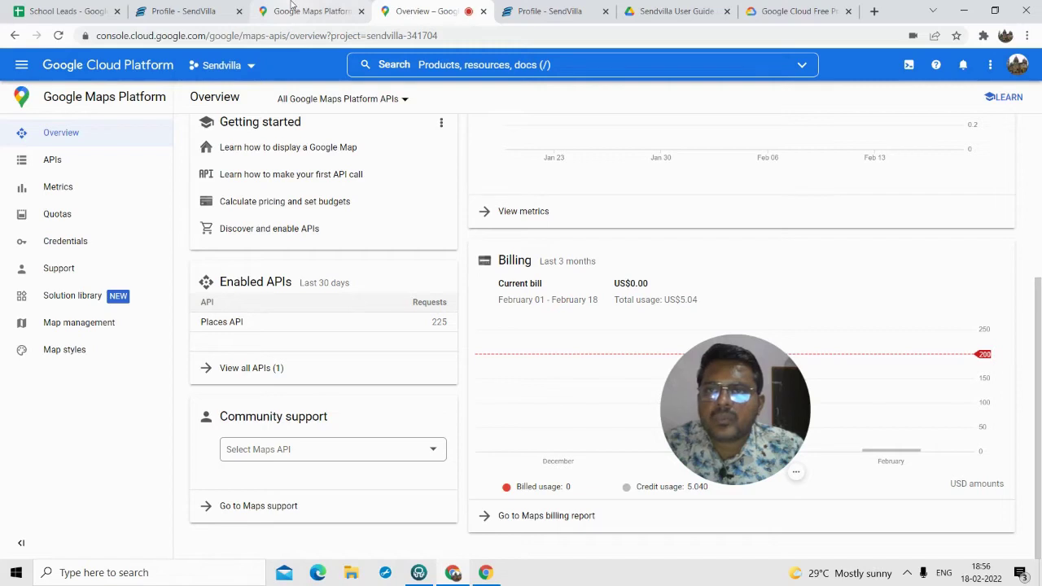
scroll(286, 291, up, 1)
scroll(287, 290, up, 2)
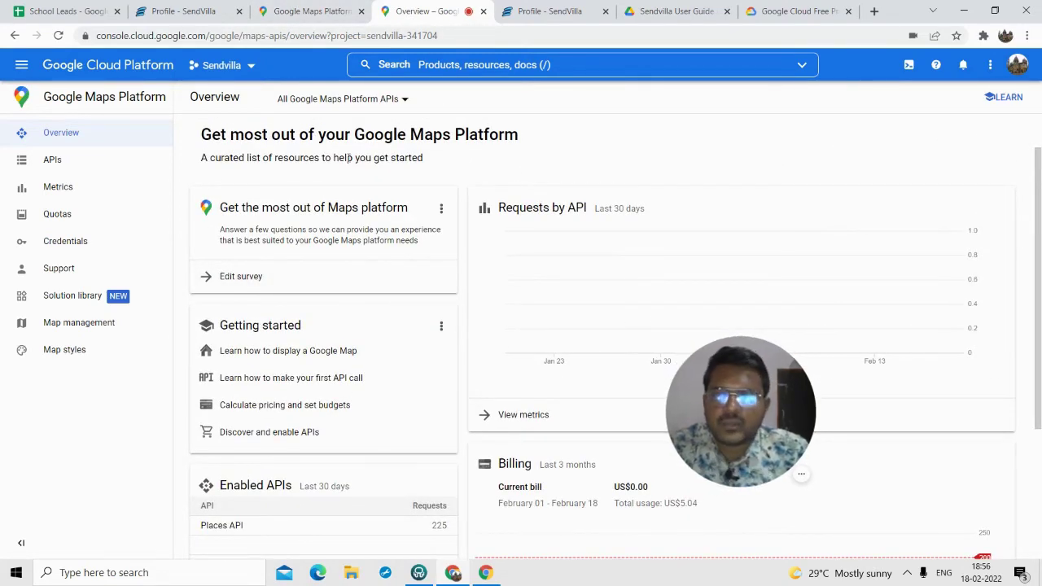
Step: From the project selector, create a new project called 'SendVilla 2'
click(218, 70)
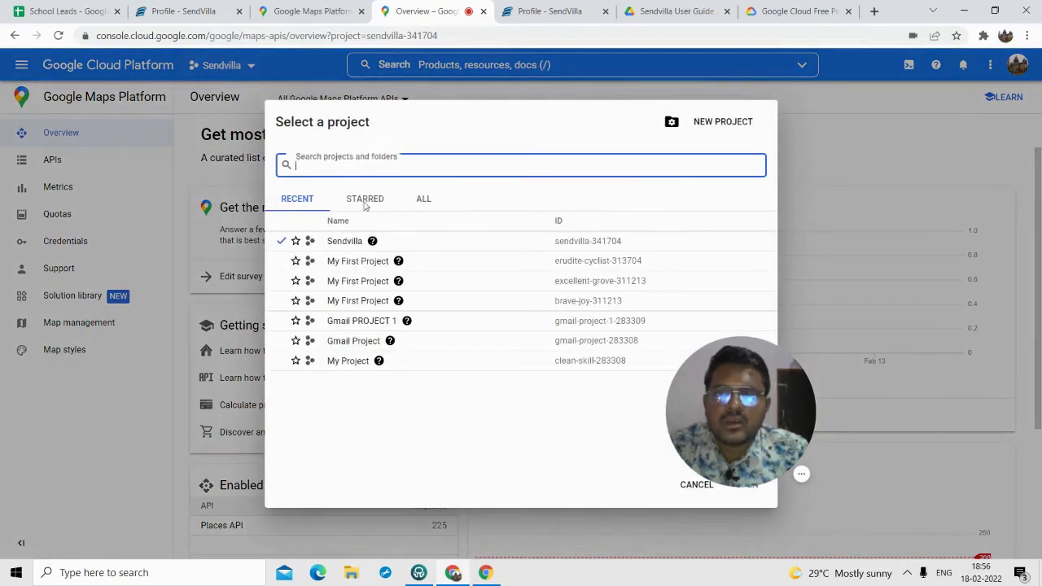
click(693, 127)
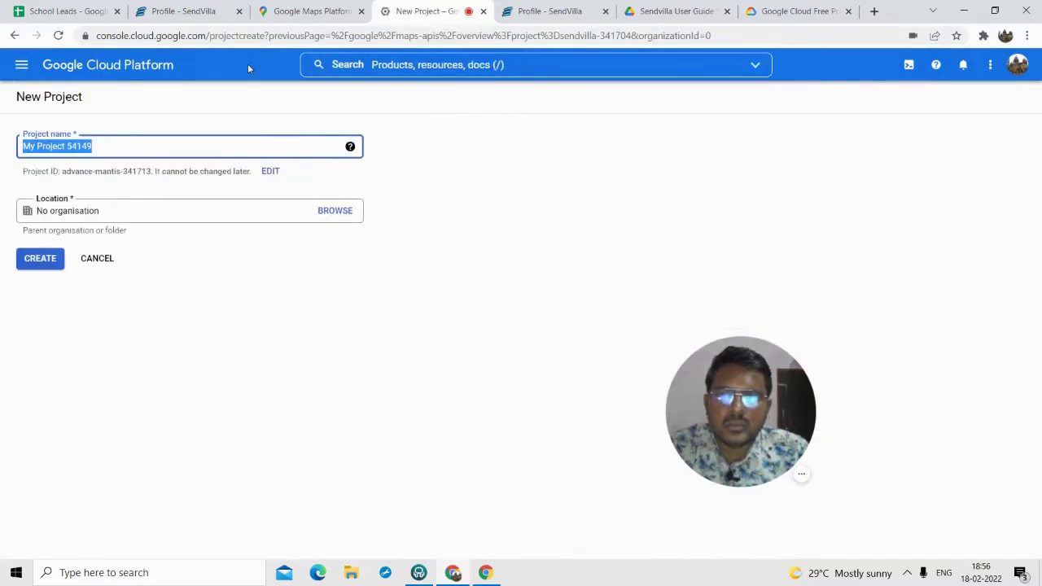
key(BackSpace)
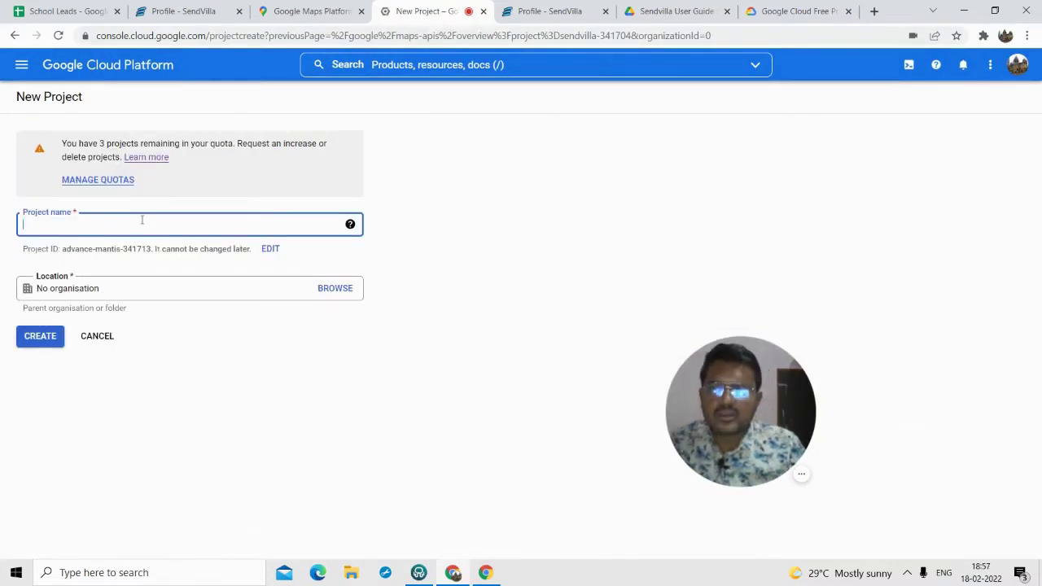
text(Send)
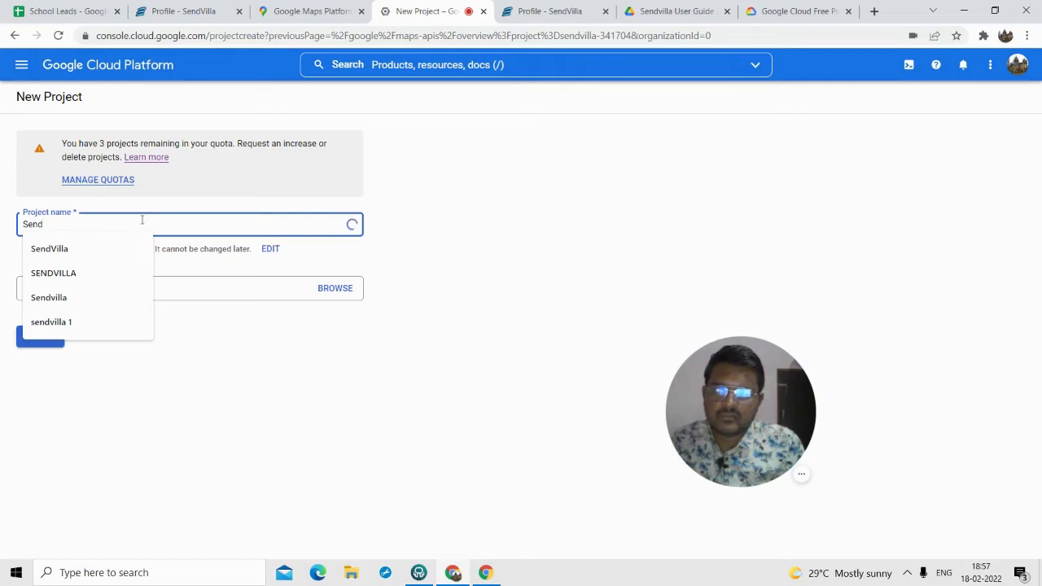
text(Villa )
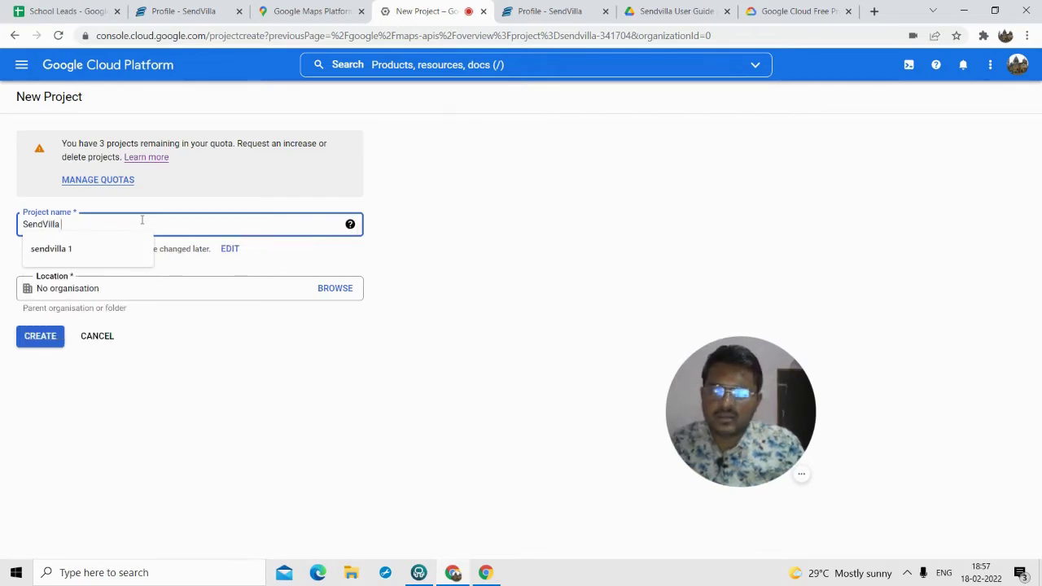
text(1)
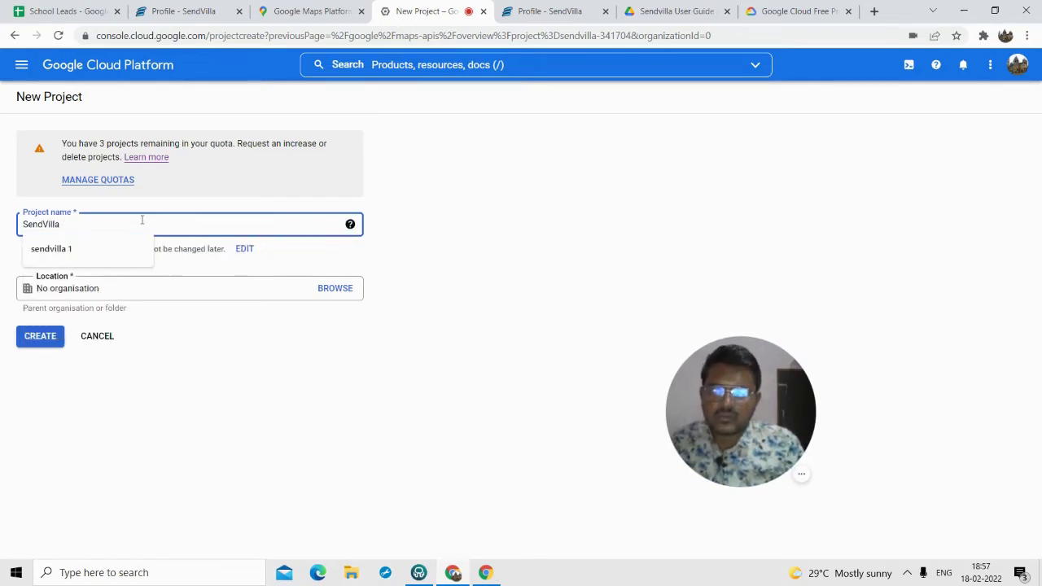
text(2)
click(434, 235)
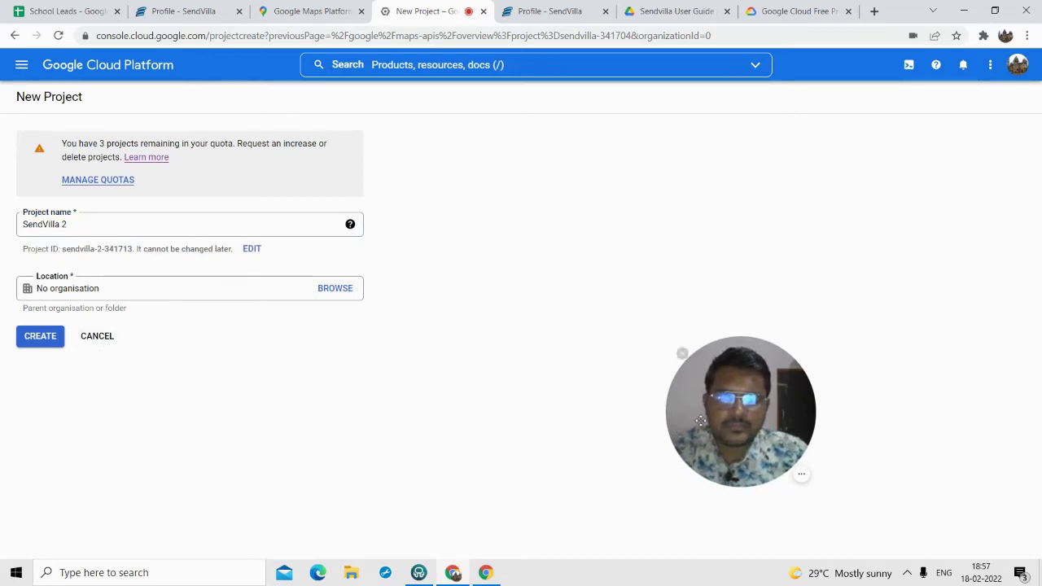
click(801, 473)
click(856, 475)
click(856, 475)
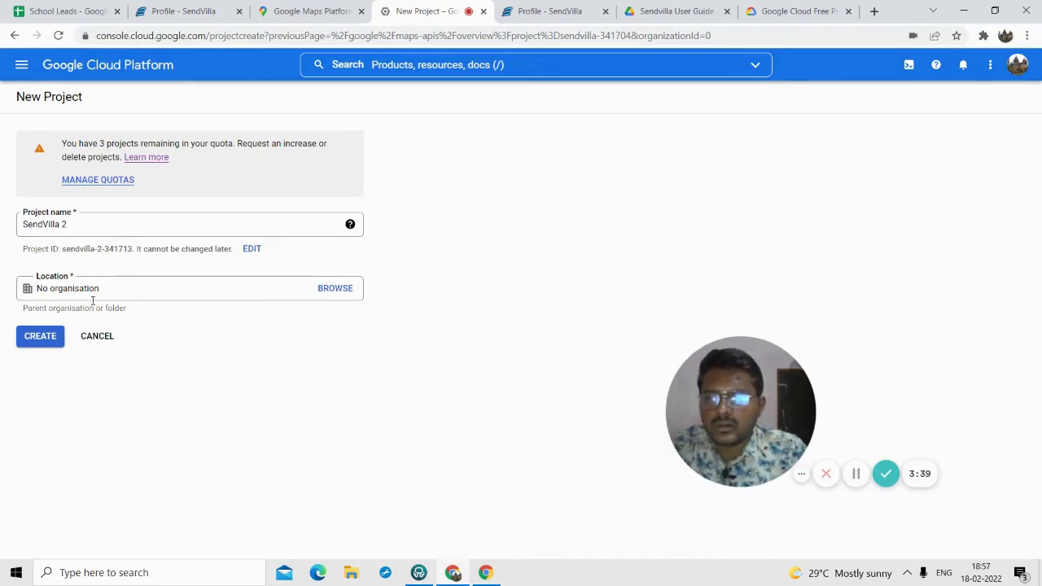
click(44, 337)
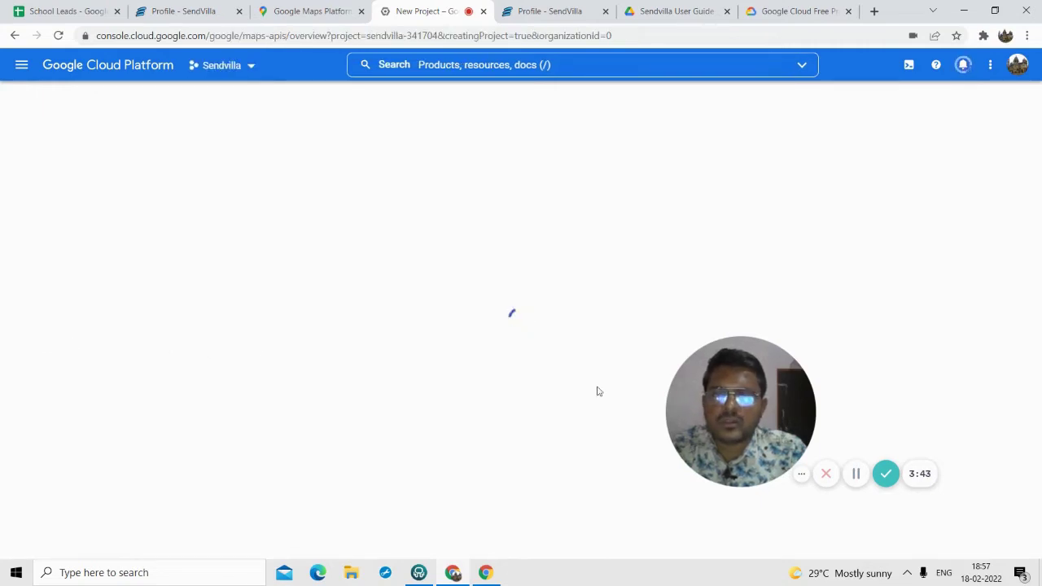
mouse_move(693, 417)
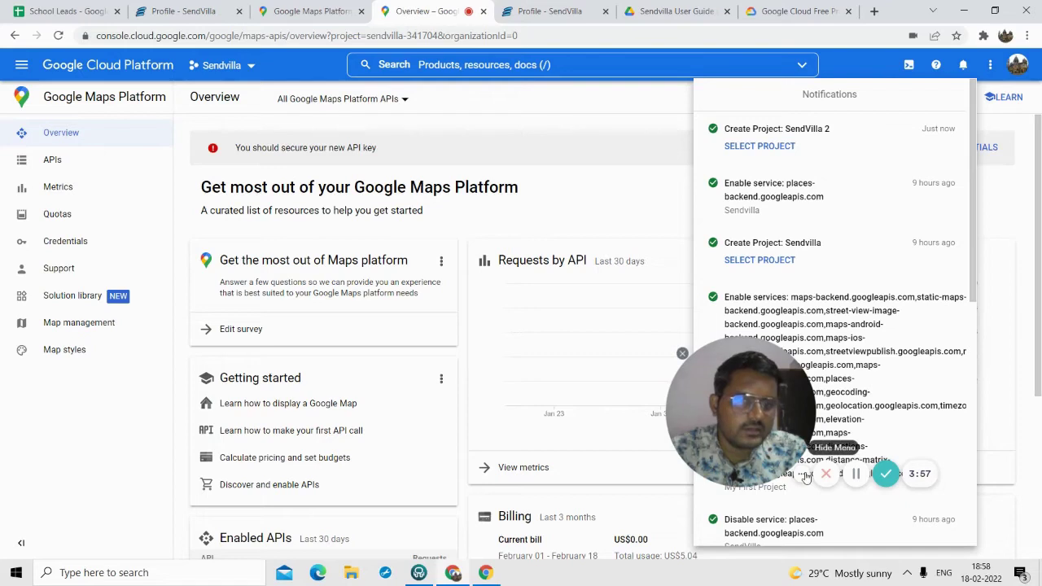
drag(806, 479, 829, 494)
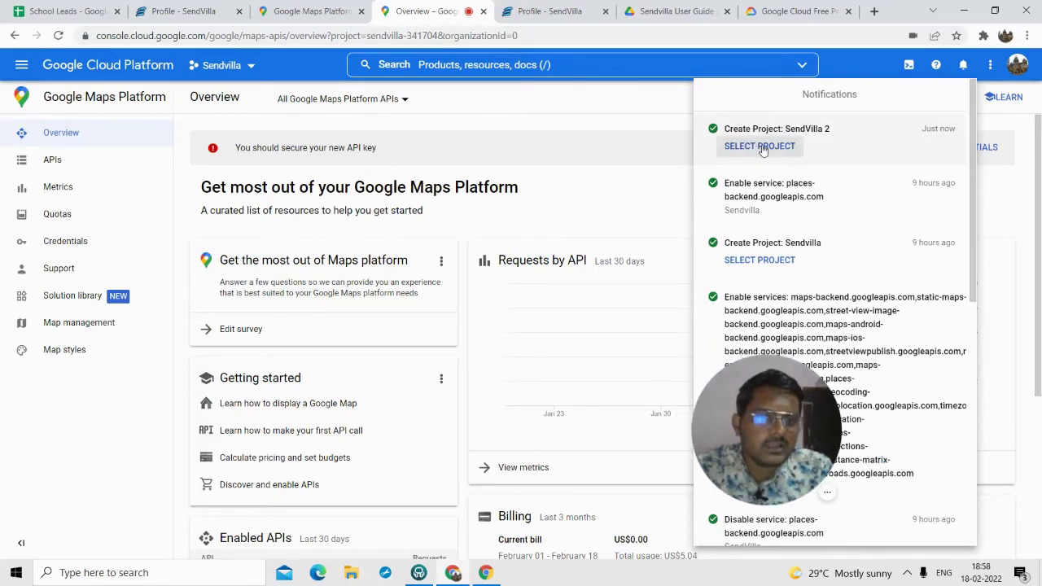
Step: Switch the active project to SendVilla 2 and go to the APIs and services Library
click(250, 69)
click(250, 67)
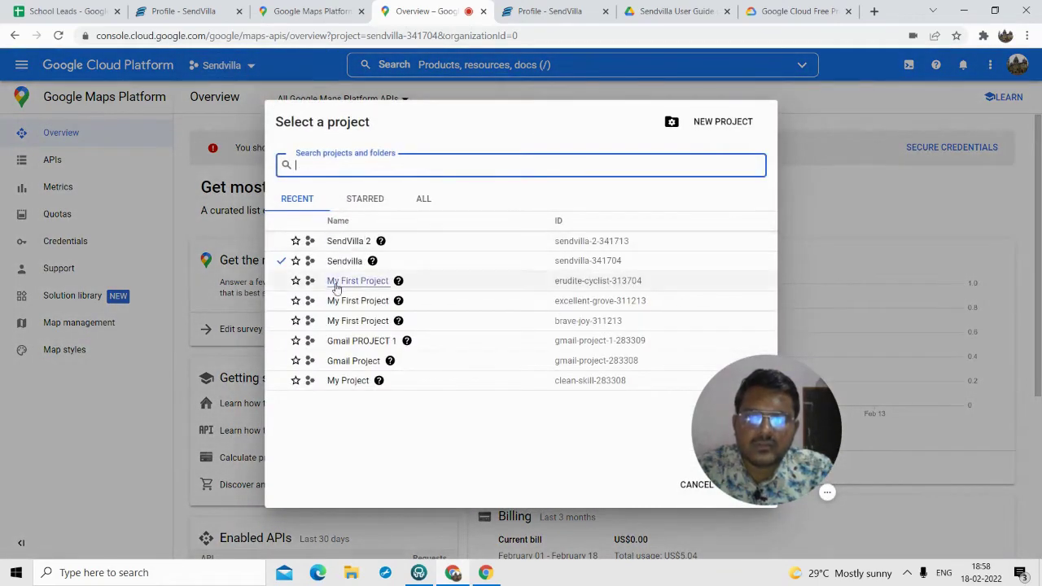
click(348, 241)
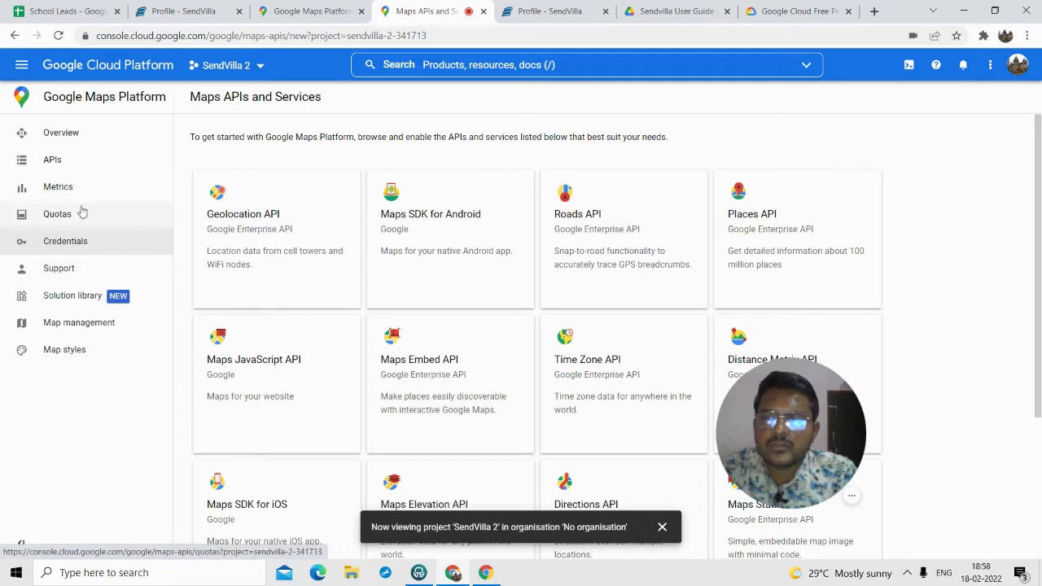
click(22, 65)
mouse_move(134, 358)
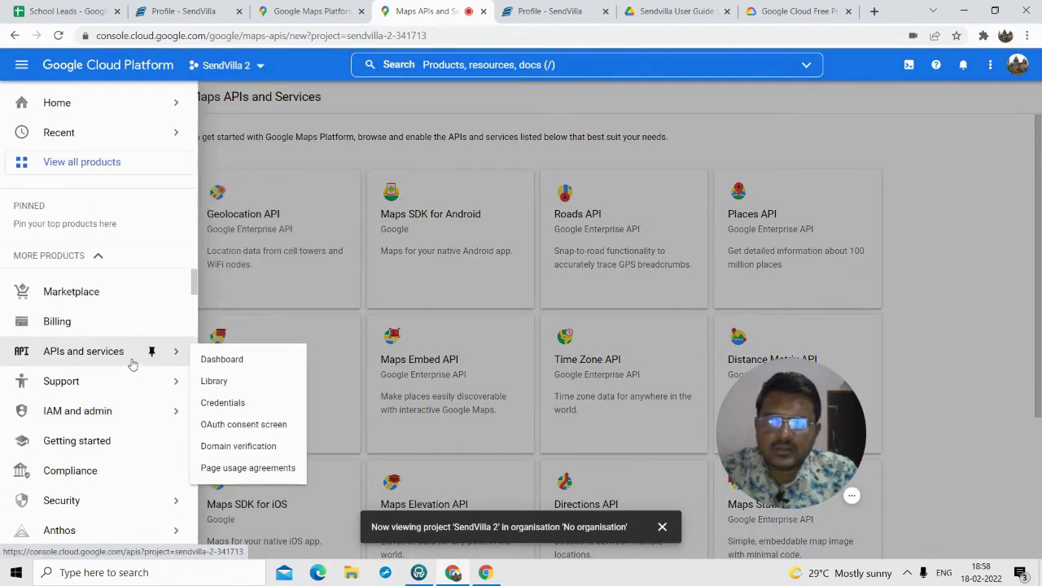
click(214, 382)
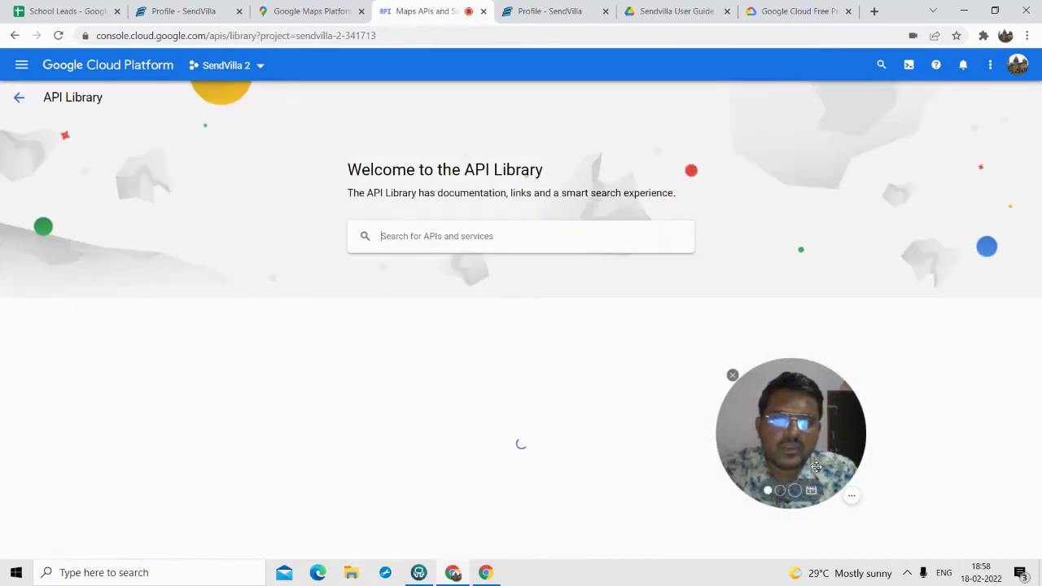
Step: Open the Places API card and press ENABLE
drag(851, 495, 319, 259)
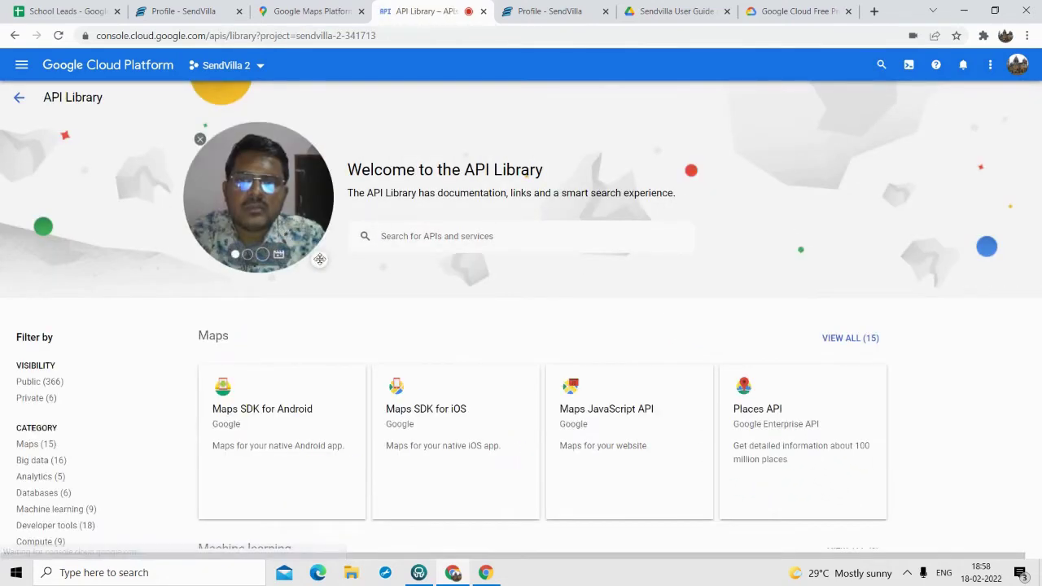
scroll(806, 407, down, 1)
scroll(830, 431, up, 1)
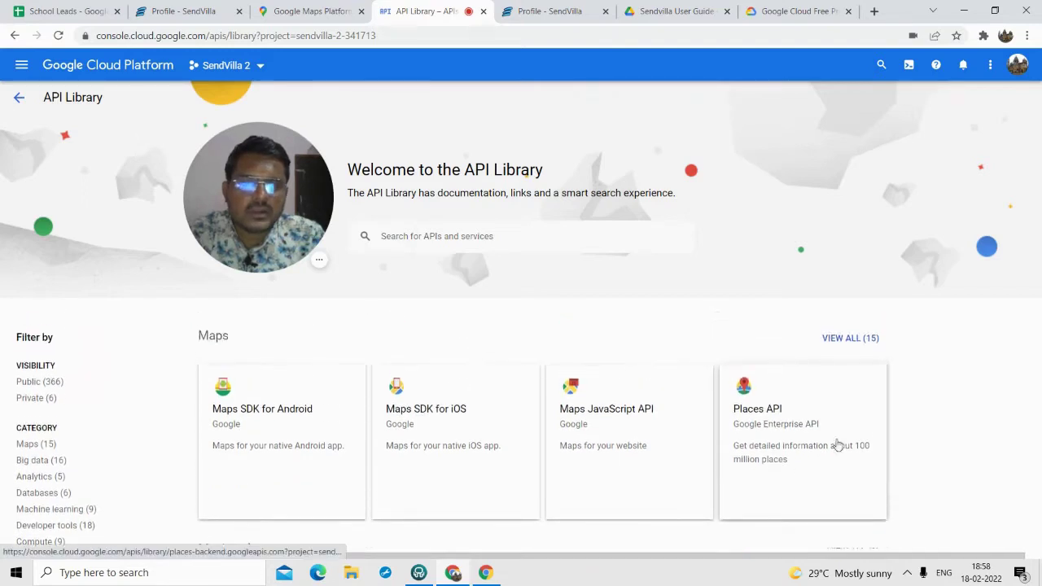
click(769, 418)
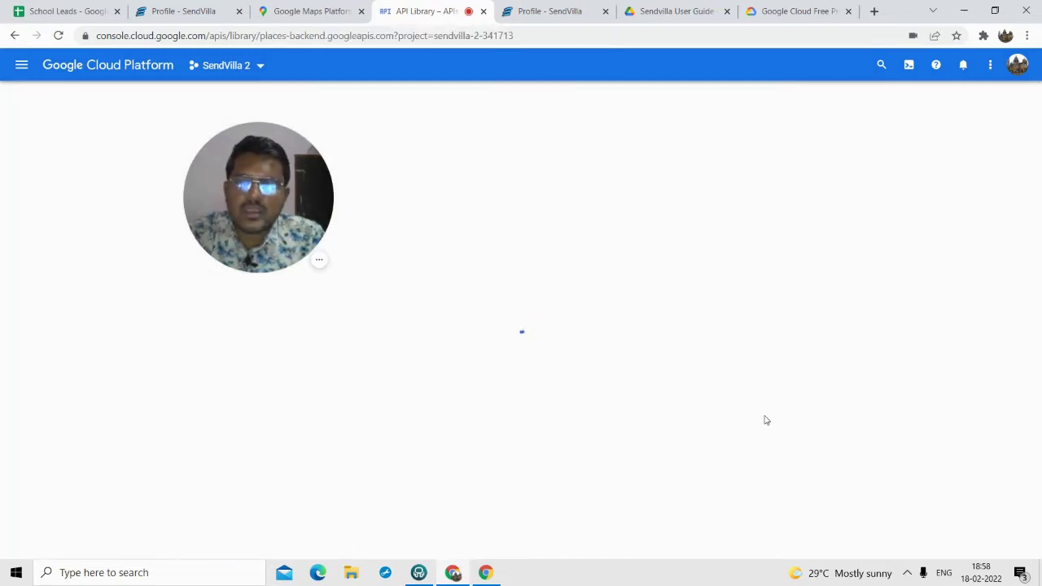
drag(259, 243, 750, 280)
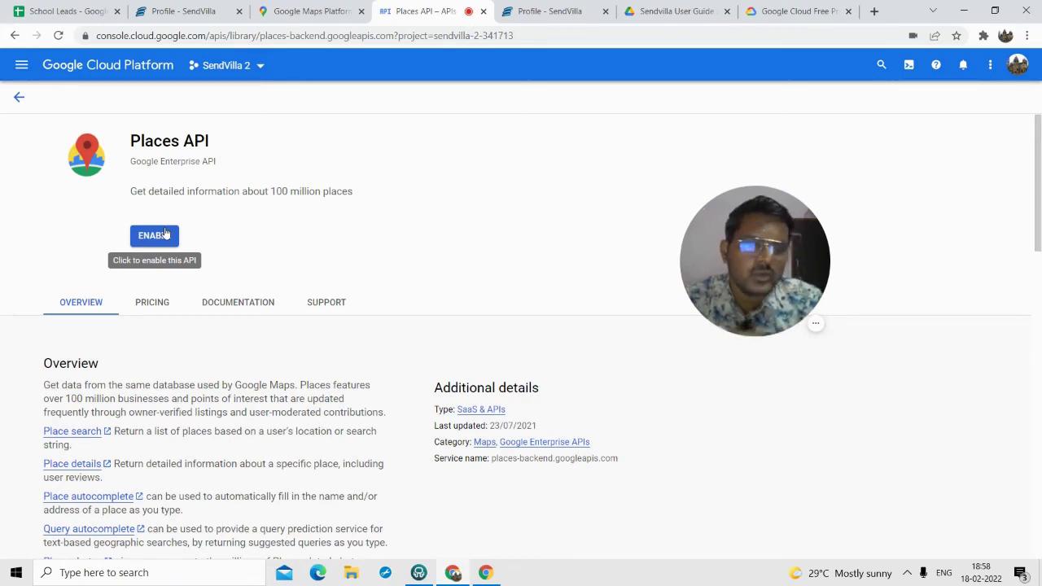
click(155, 235)
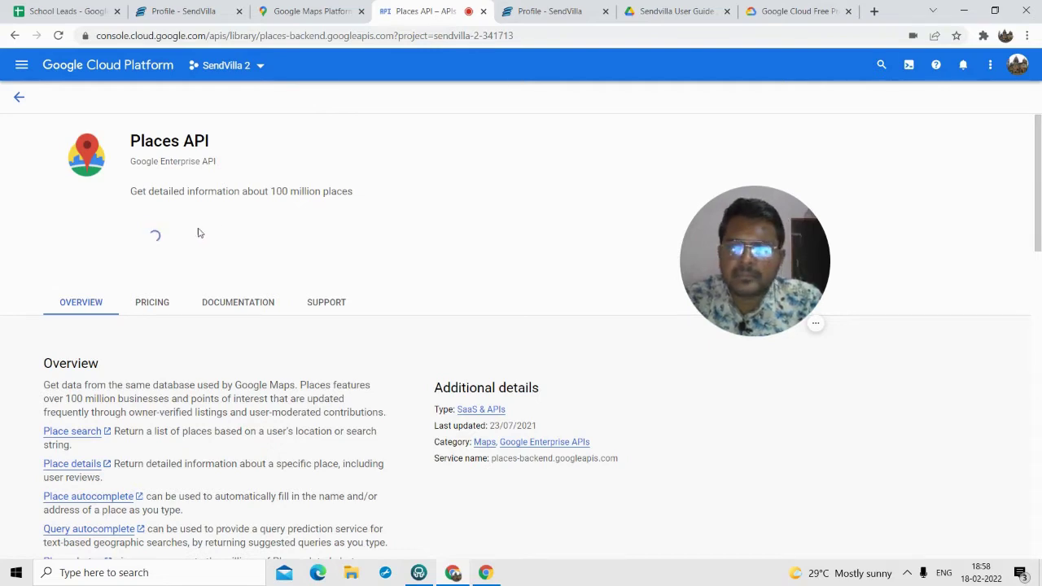
scroll(339, 282, down, 2)
scroll(344, 274, up, 2)
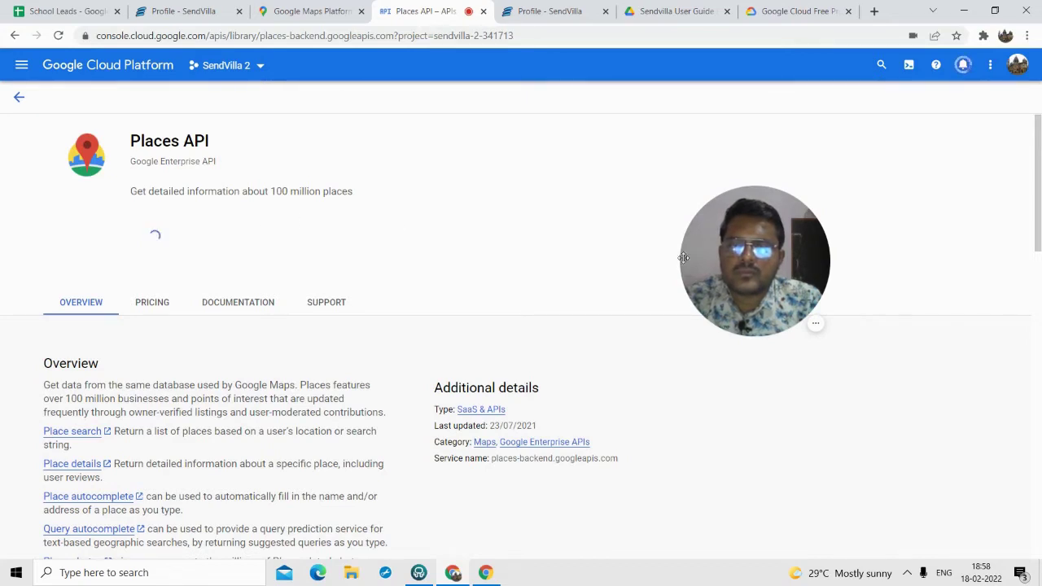
mouse_move(745, 280)
scroll(442, 310, down, 2)
scroll(442, 310, up, 2)
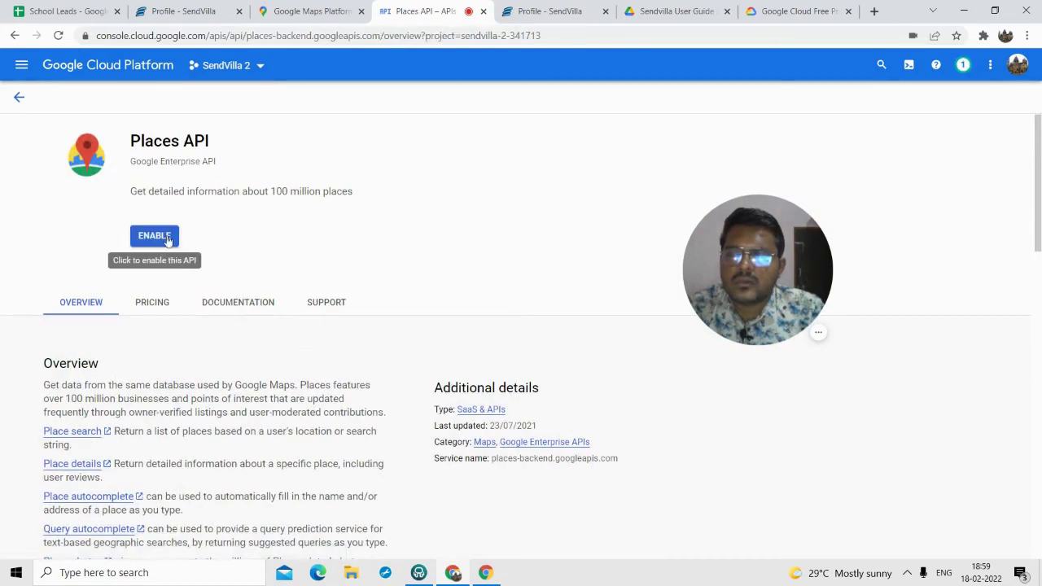
Step: Enable the Places API and go to the Maps Platform credentials page
click(162, 237)
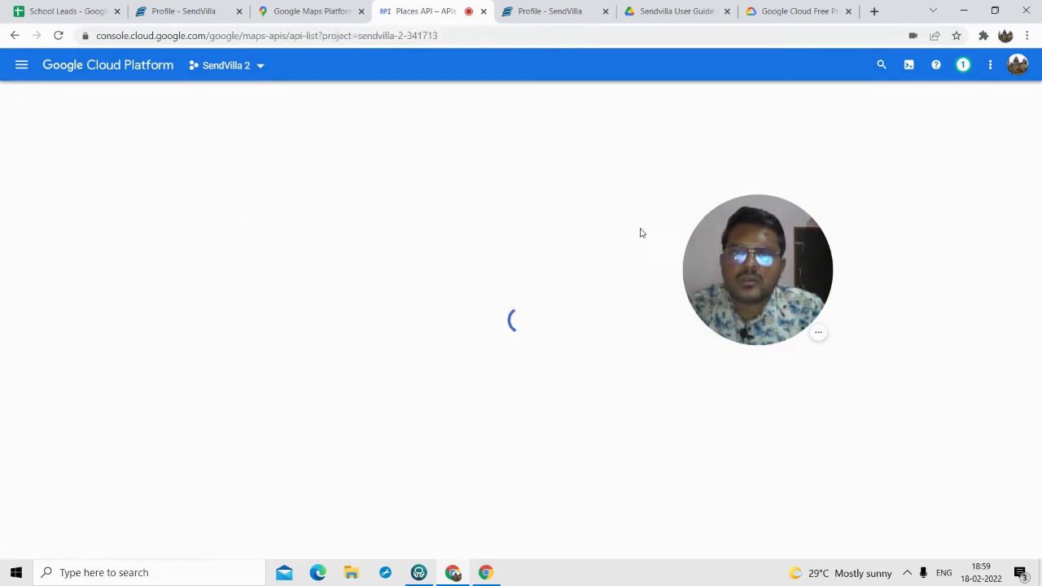
drag(732, 256, 787, 225)
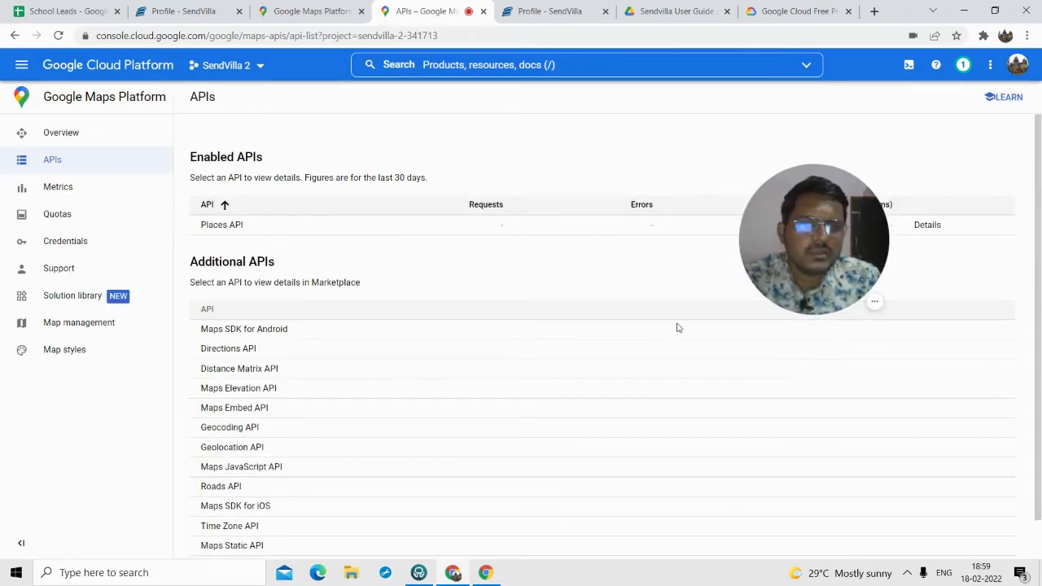
drag(784, 265, 778, 303)
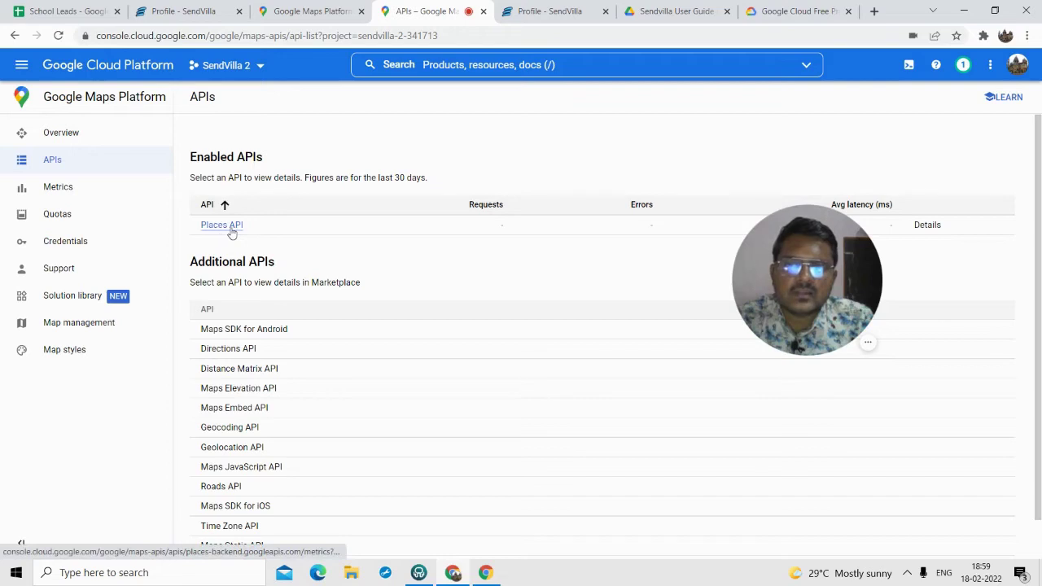
click(82, 244)
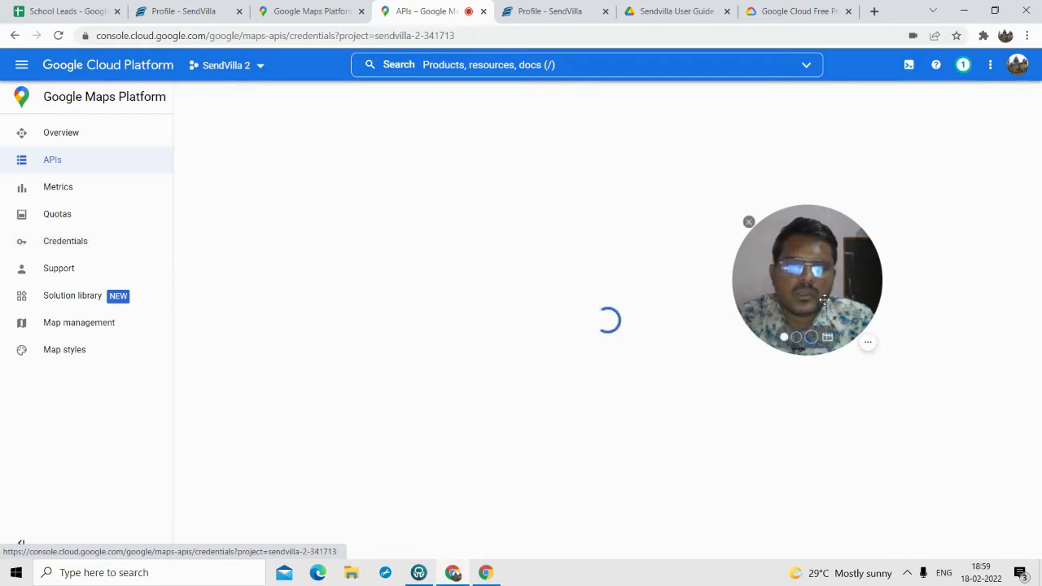
drag(745, 286, 812, 267)
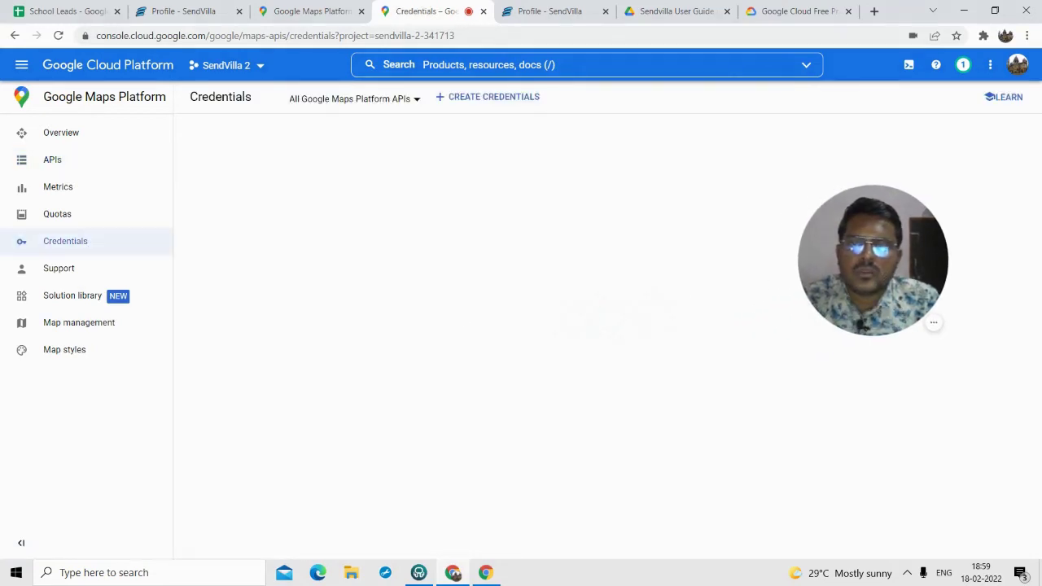
Step: Create a new API key, copy it to the clipboard and close the confirmation
click(485, 103)
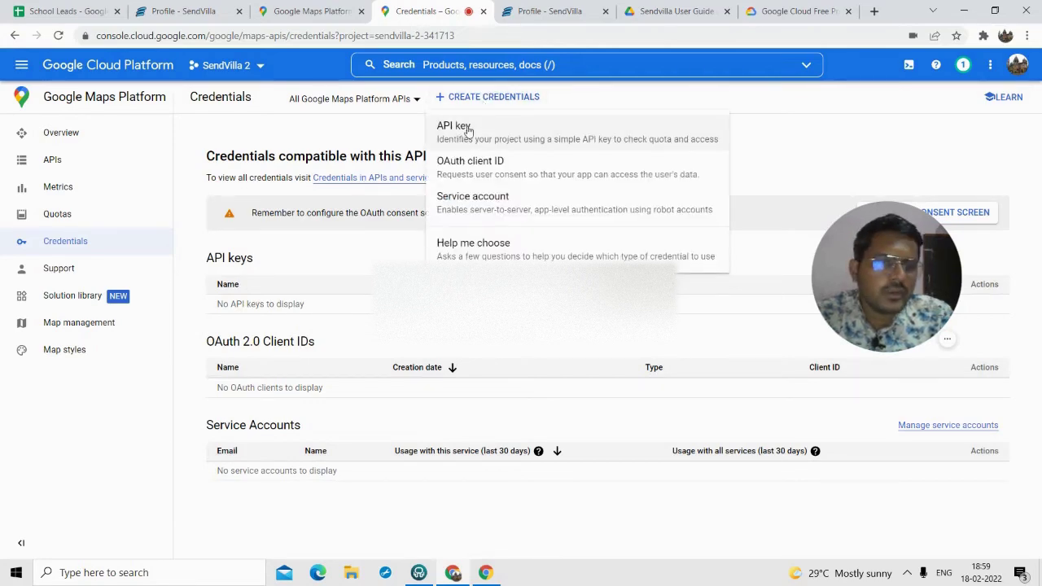
click(467, 131)
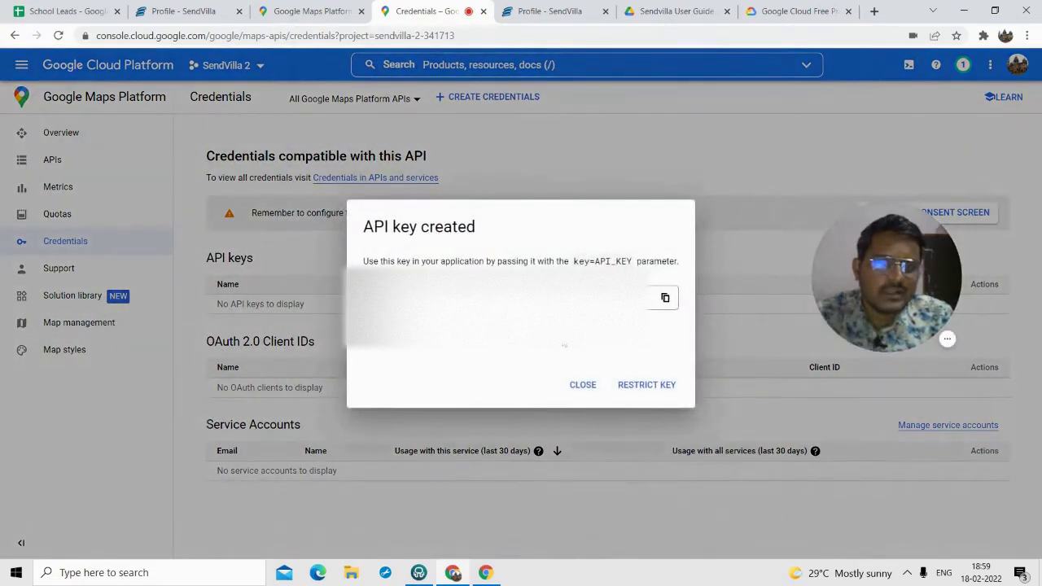
click(665, 300)
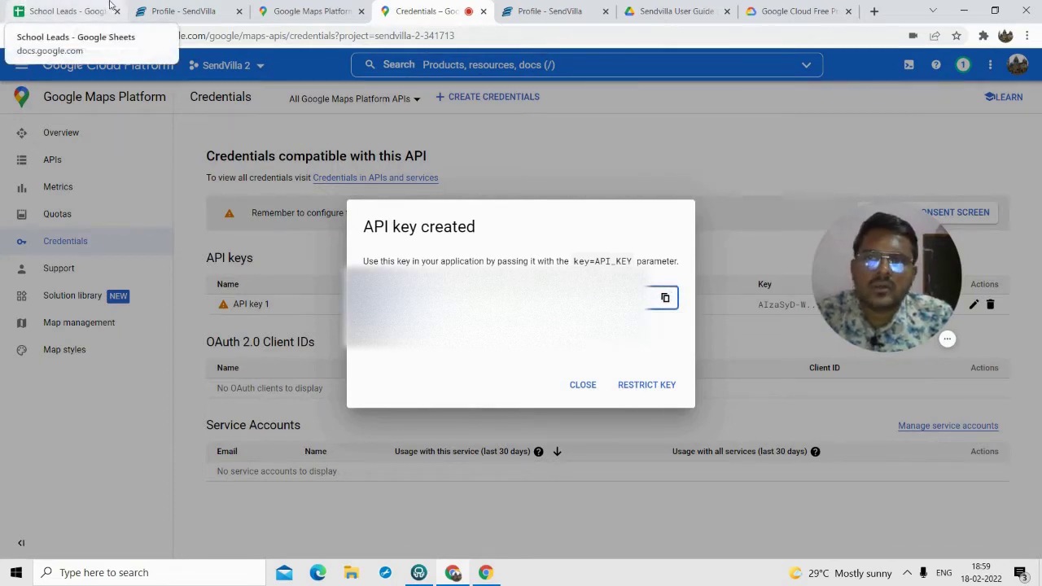
click(583, 385)
drag(760, 293, 721, 337)
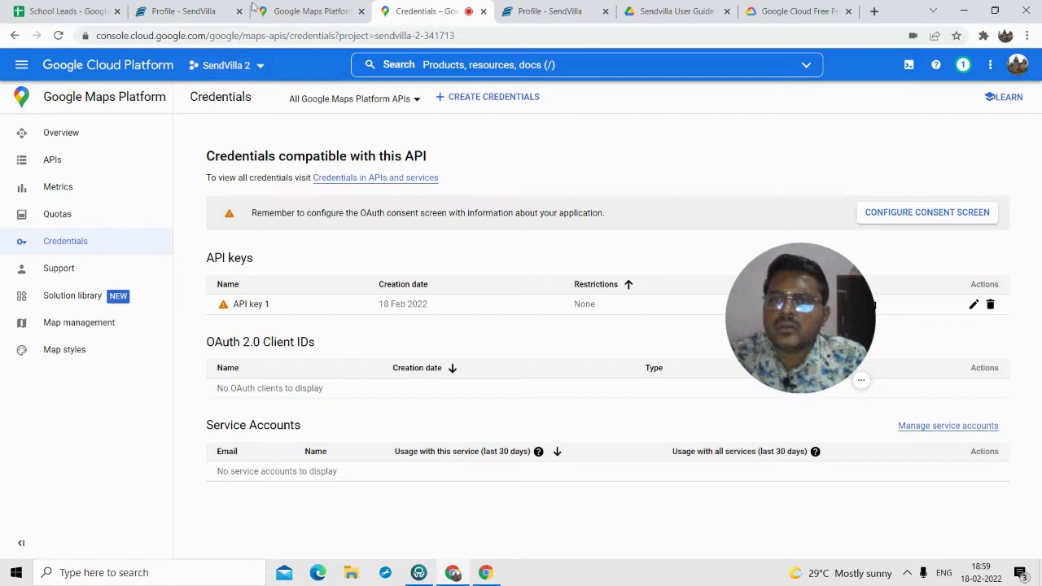
Step: Paste the new key into SendVilla's Google API code field, keep Limit call at 300, and save
click(191, 11)
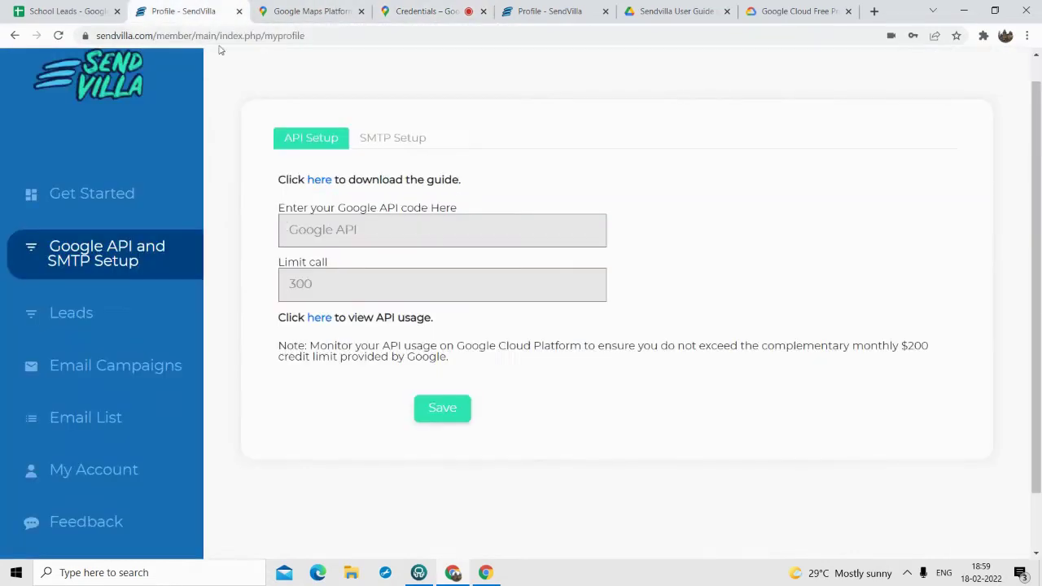
click(326, 231)
key(Escape)
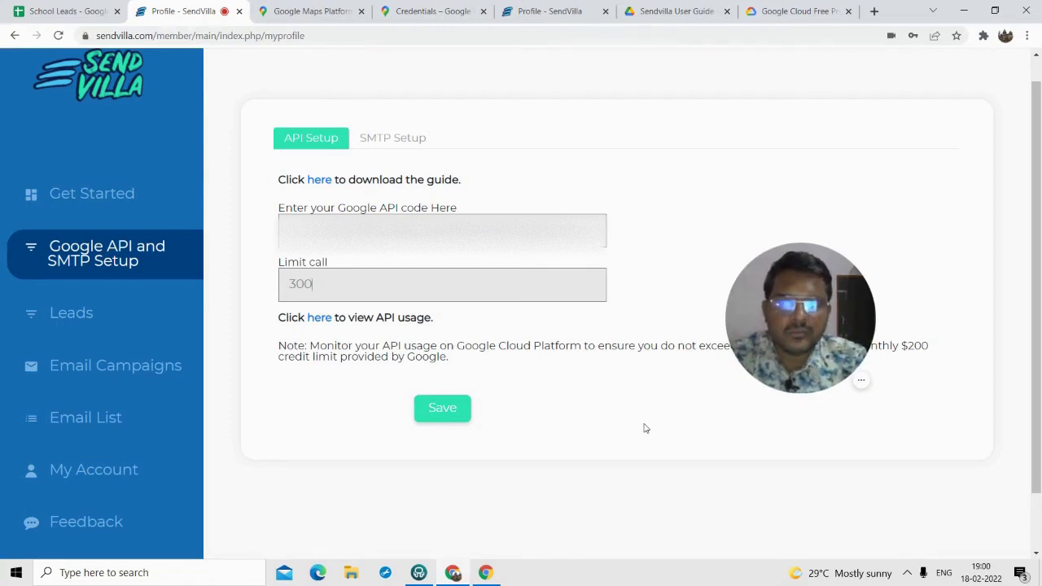
click(304, 281)
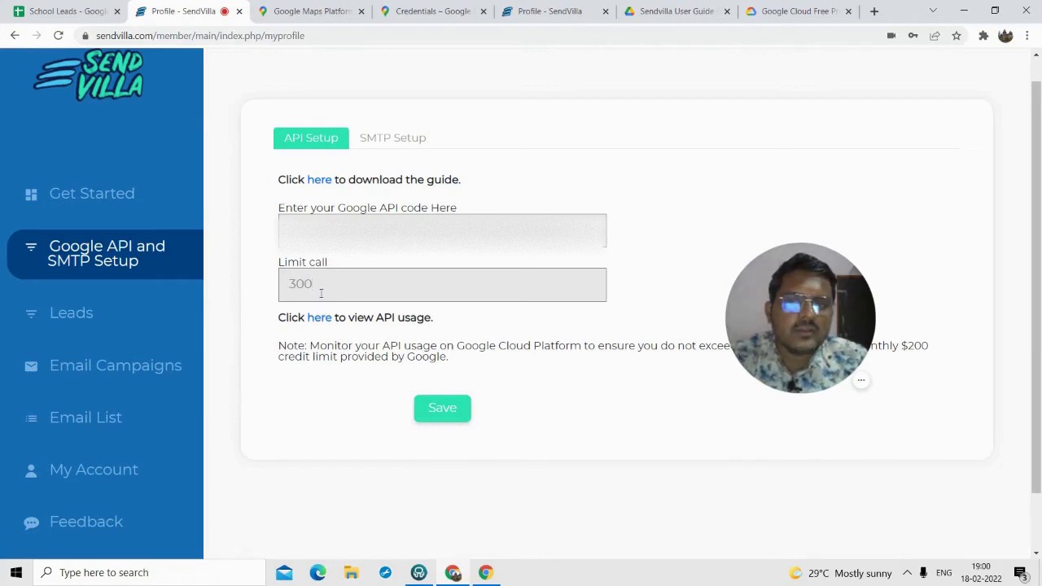
drag(786, 324, 791, 292)
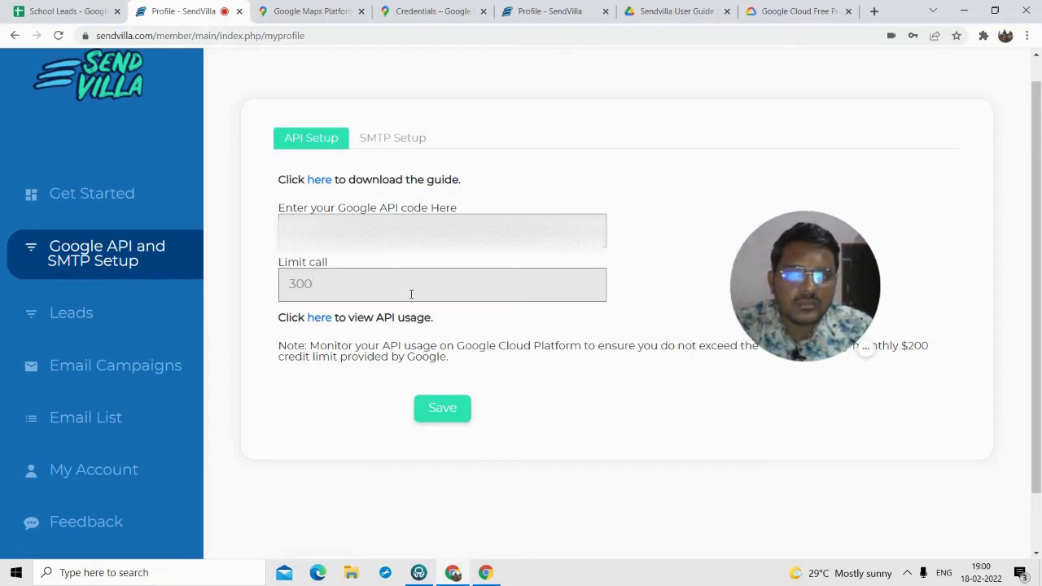
mouse_move(793, 322)
mouse_down()
mouse_move(768, 291)
mouse_move(777, 312)
mouse_up()
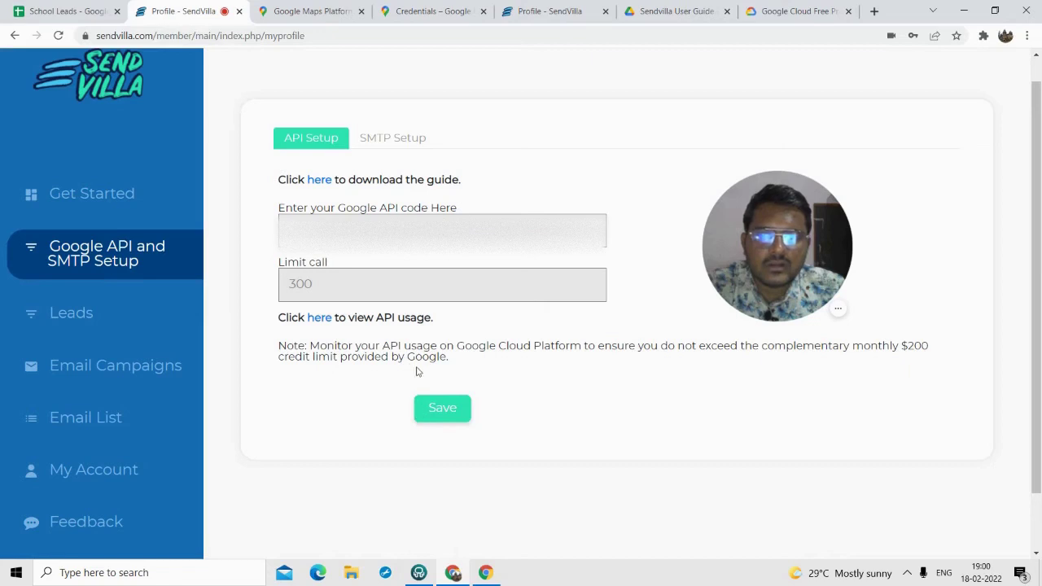
drag(755, 278, 758, 304)
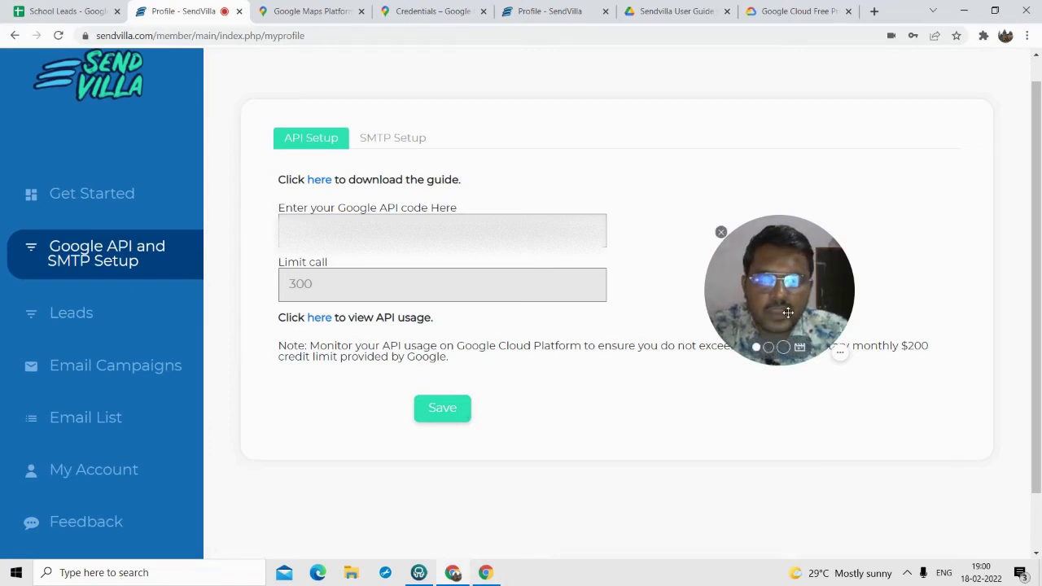
click(444, 417)
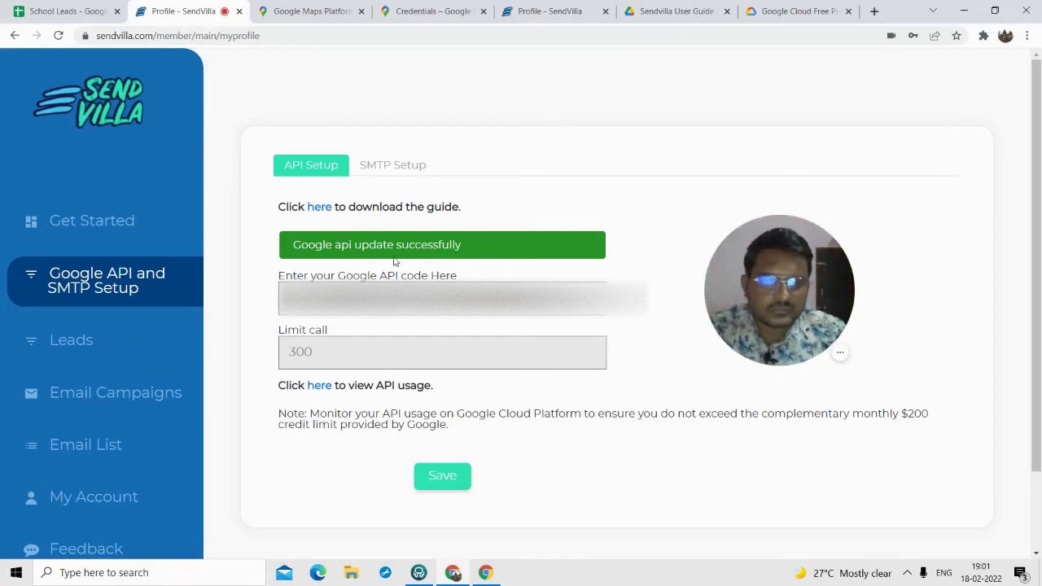
click(310, 11)
click(465, 9)
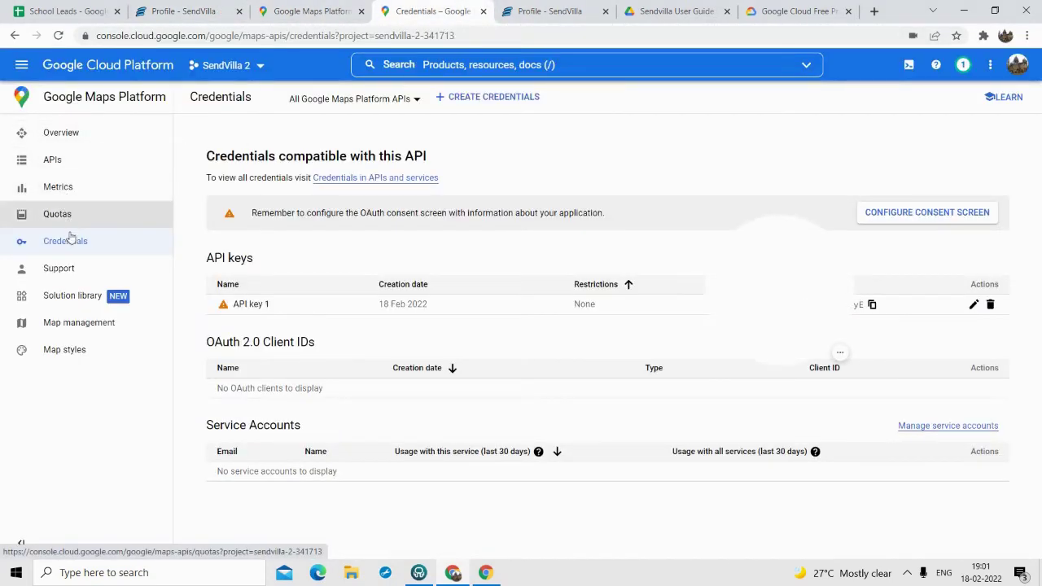
click(22, 70)
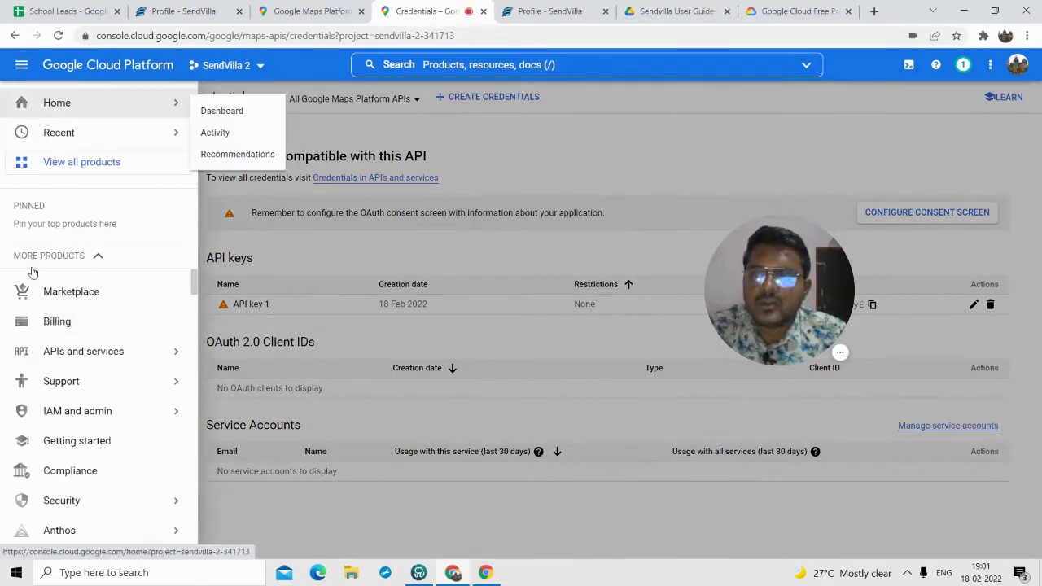
click(64, 325)
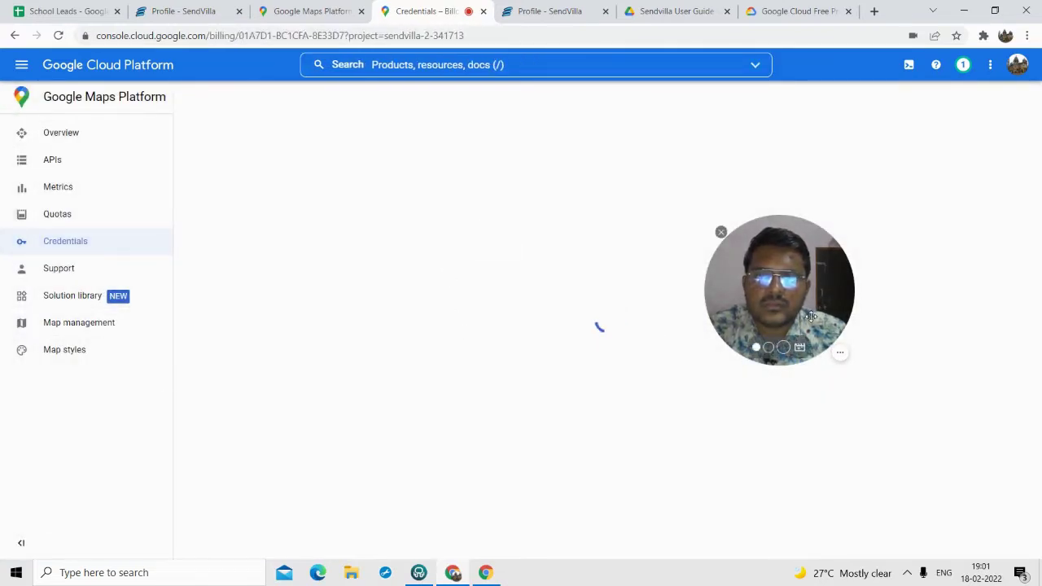
drag(810, 316, 808, 266)
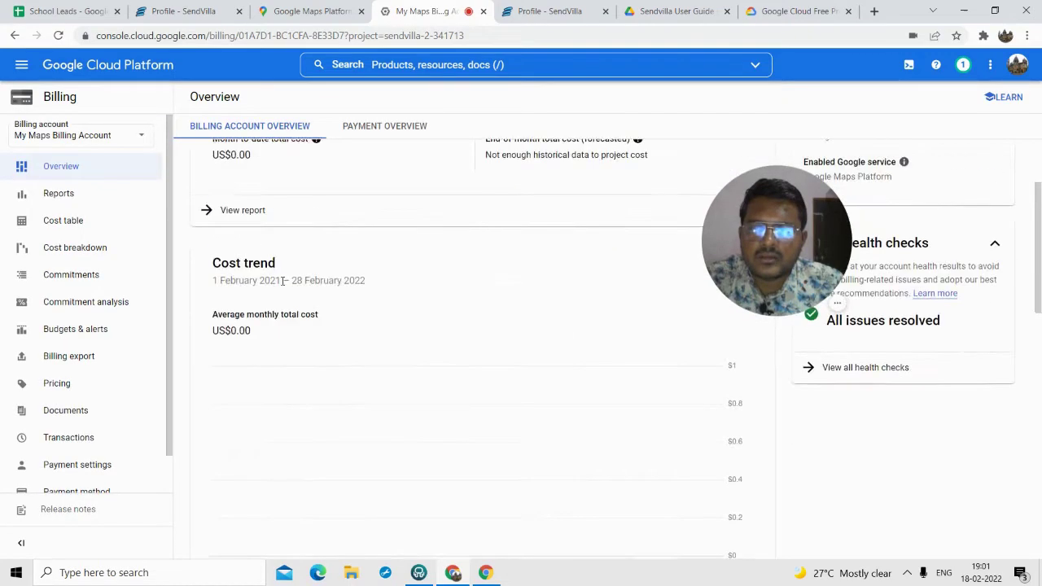
click(233, 350)
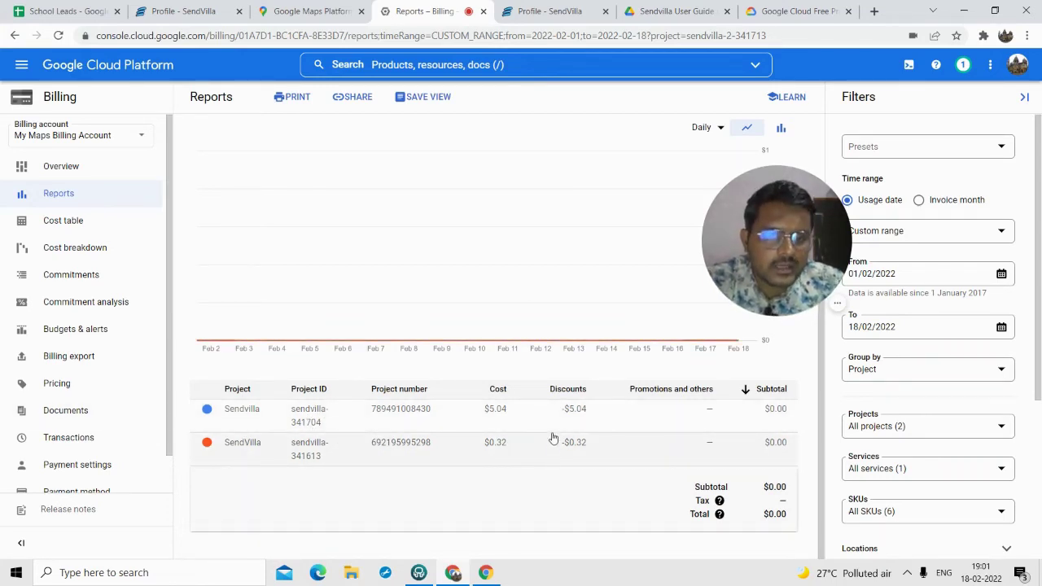
scroll(554, 435, up, 3)
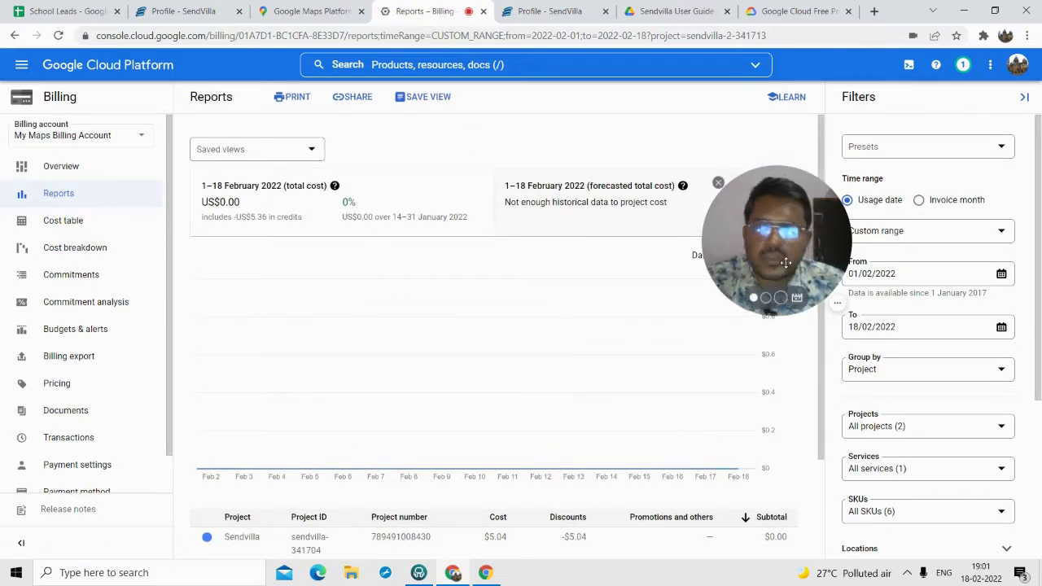
drag(786, 262, 787, 301)
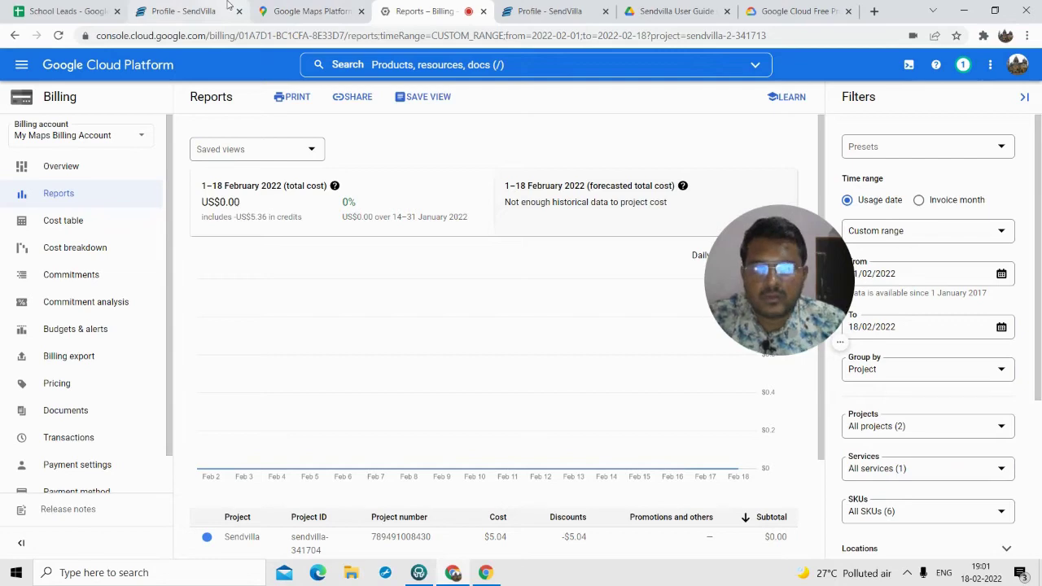
scroll(256, 272, down, 1)
scroll(195, 285, up, 1)
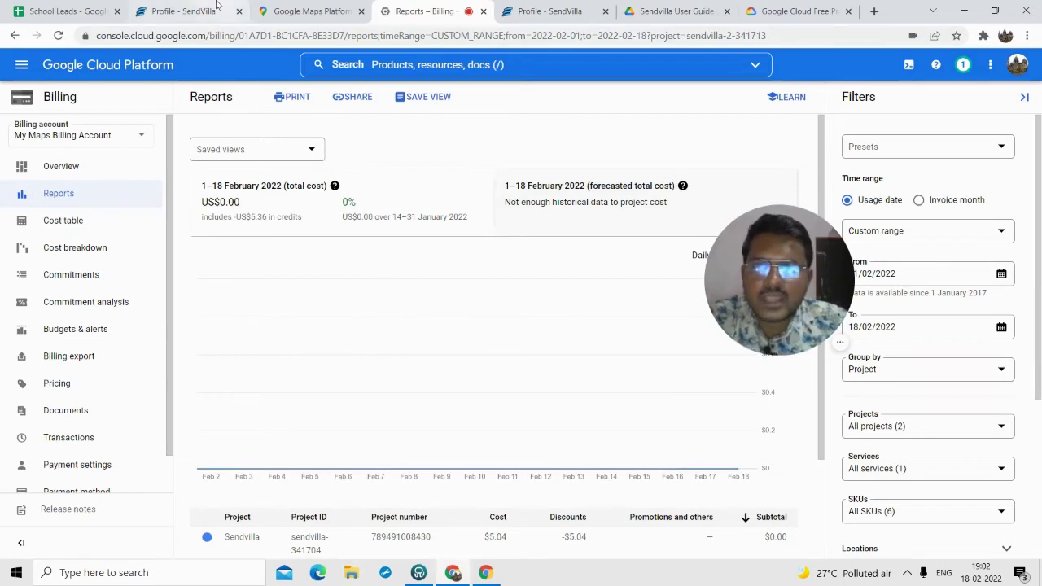
click(185, 10)
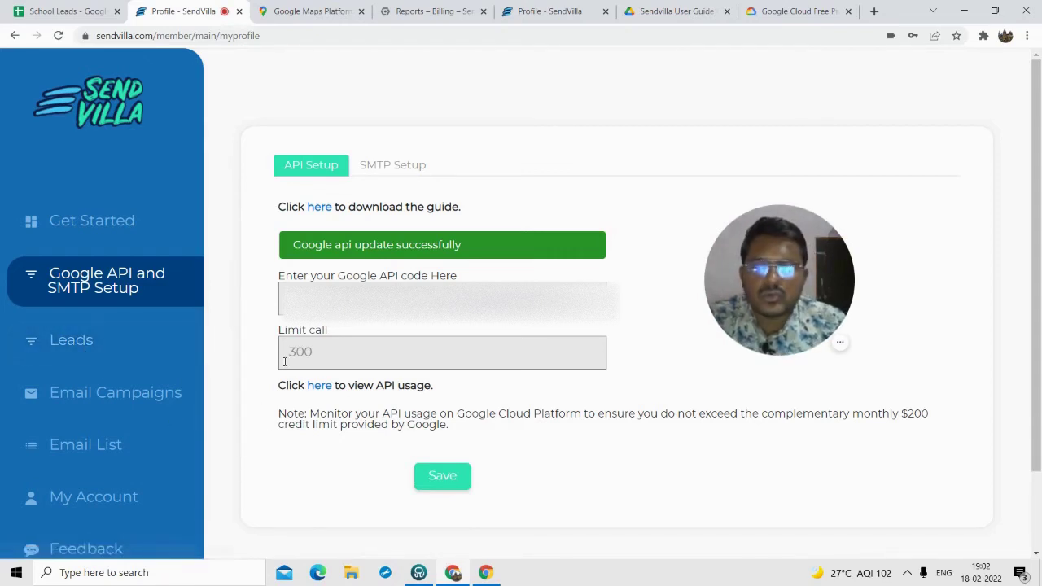
Step: Start a new lead search with the keyword 'Digital Marketing'
click(71, 345)
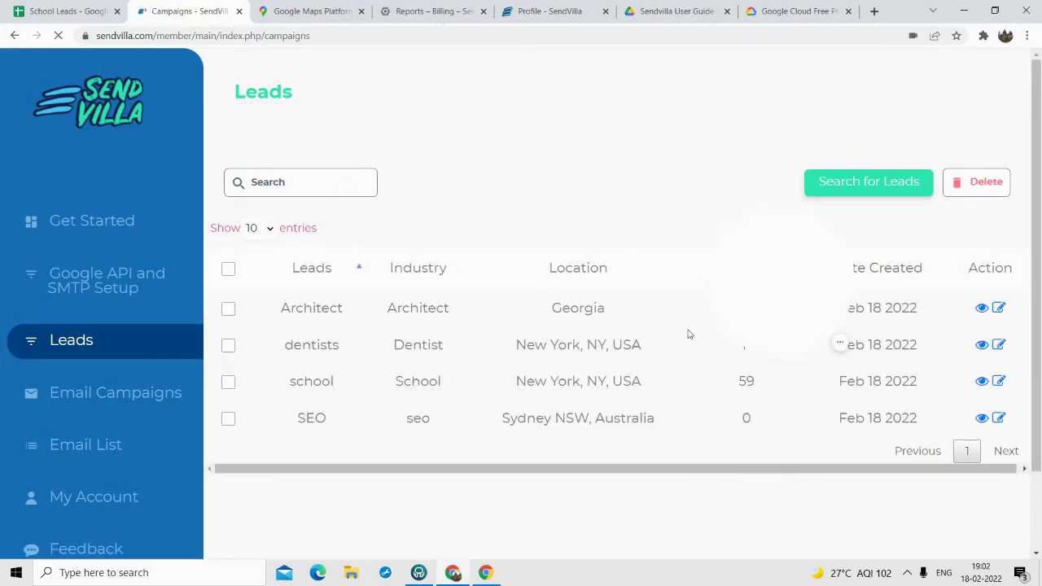
click(864, 192)
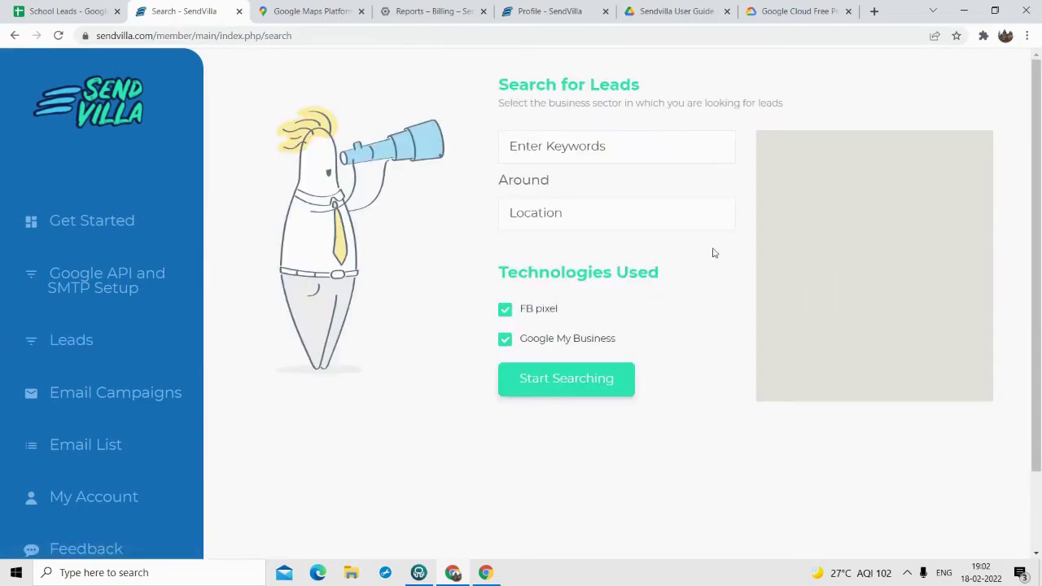
click(574, 157)
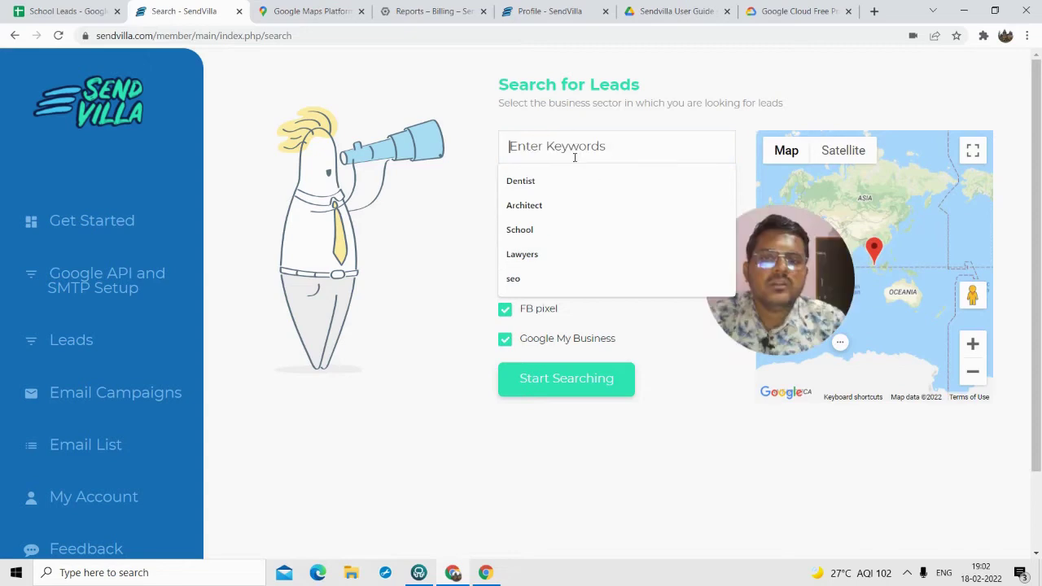
drag(768, 306, 443, 502)
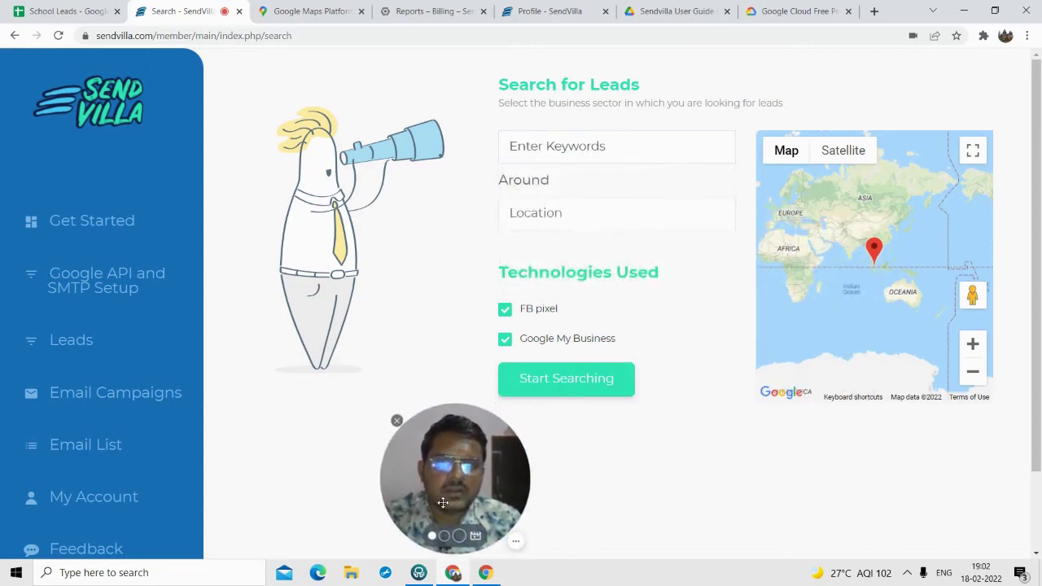
click(554, 148)
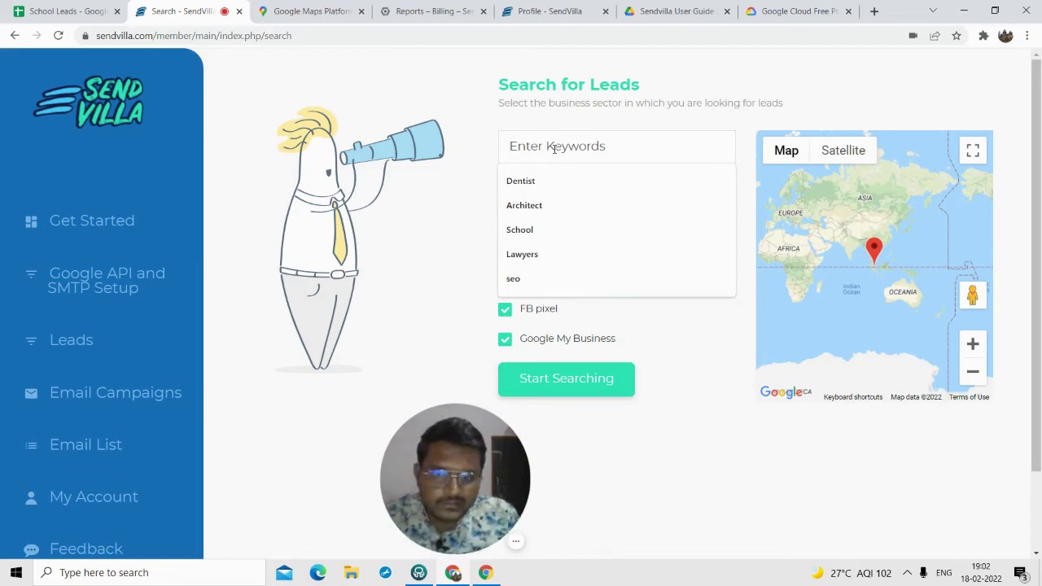
text(DEn)
key(BackSpace)
key(BackSpace)
key(BackSpace)
text(D)
key(BackSpace)
text(Digi)
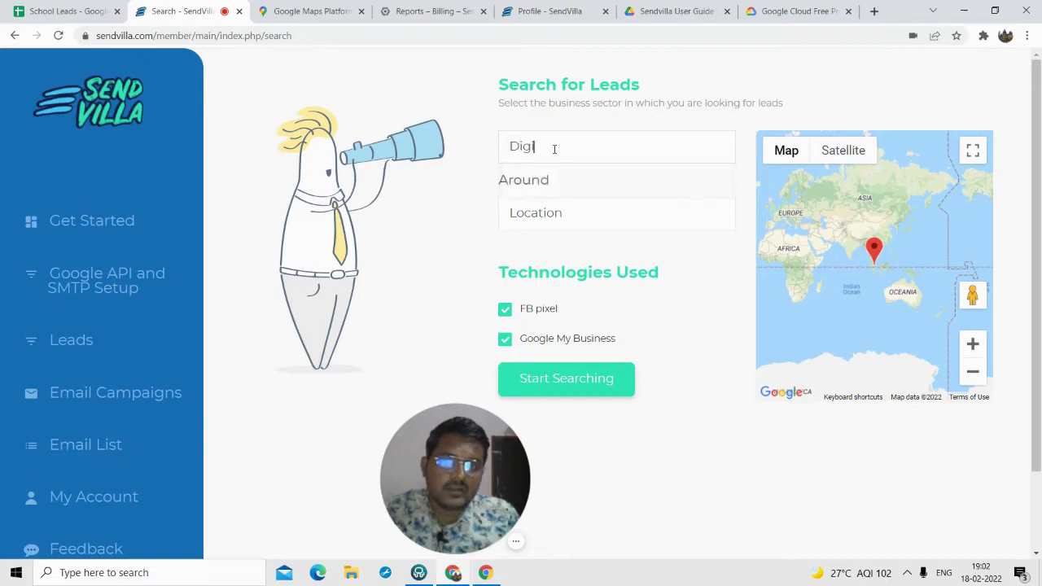
text(tal Marketing)
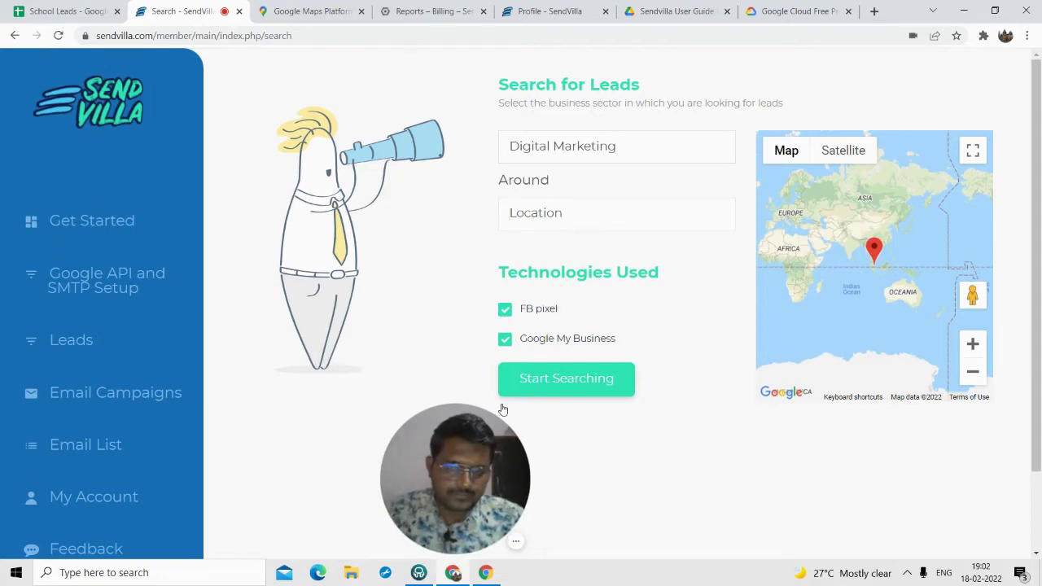
Step: Set the search location to New York, NY, USA
click(530, 216)
text(New)
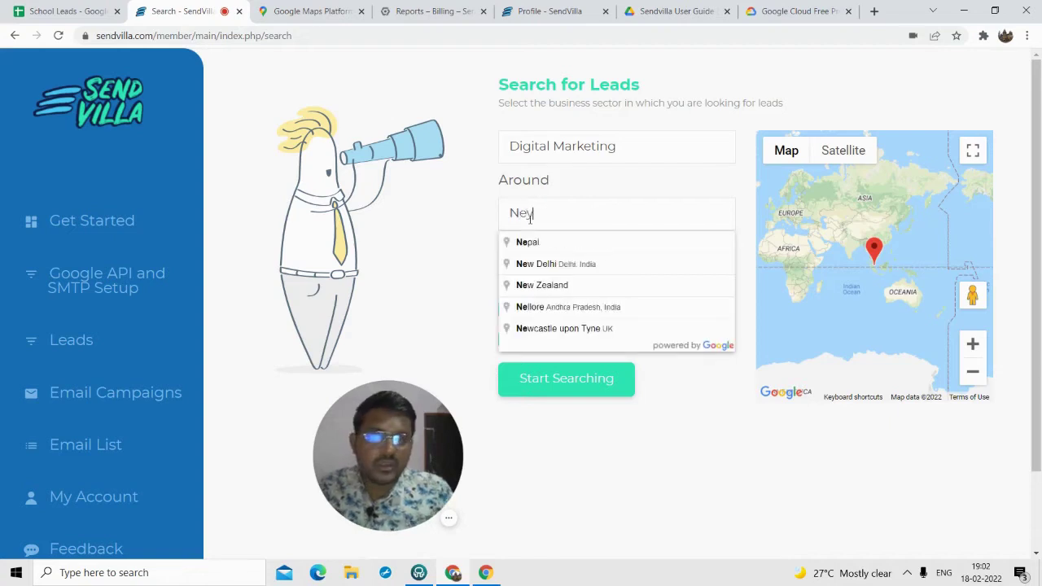
text(york)
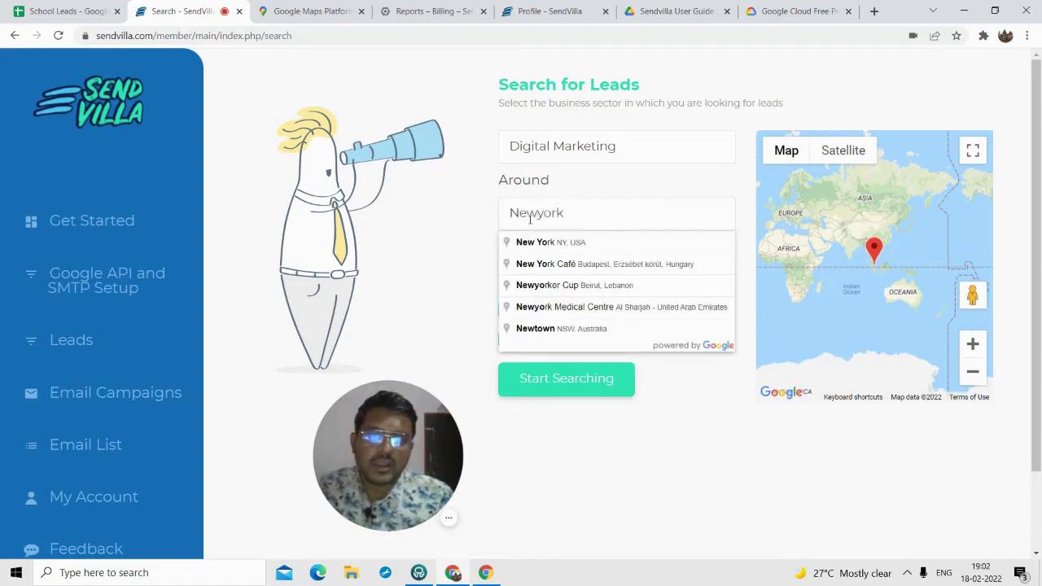
click(550, 242)
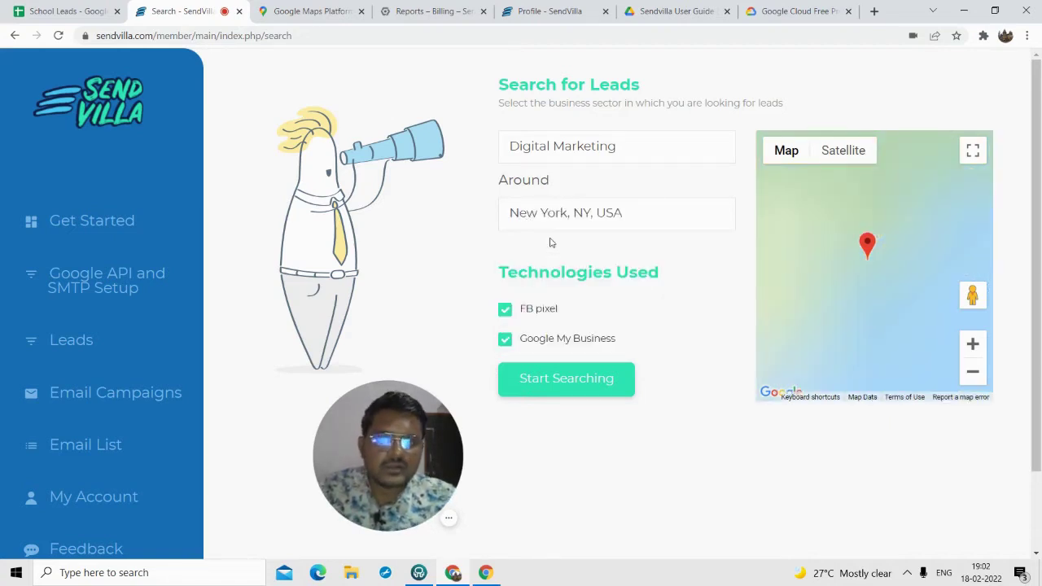
drag(411, 439, 393, 434)
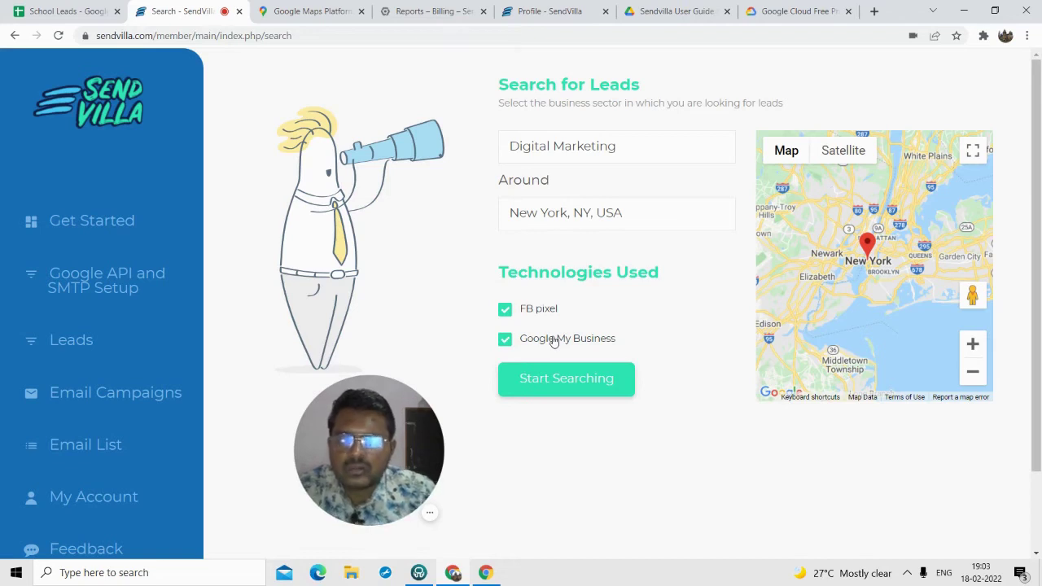
Step: Name the search 'Digital Marketing Firms', correcting typos, and generate the leads
click(558, 380)
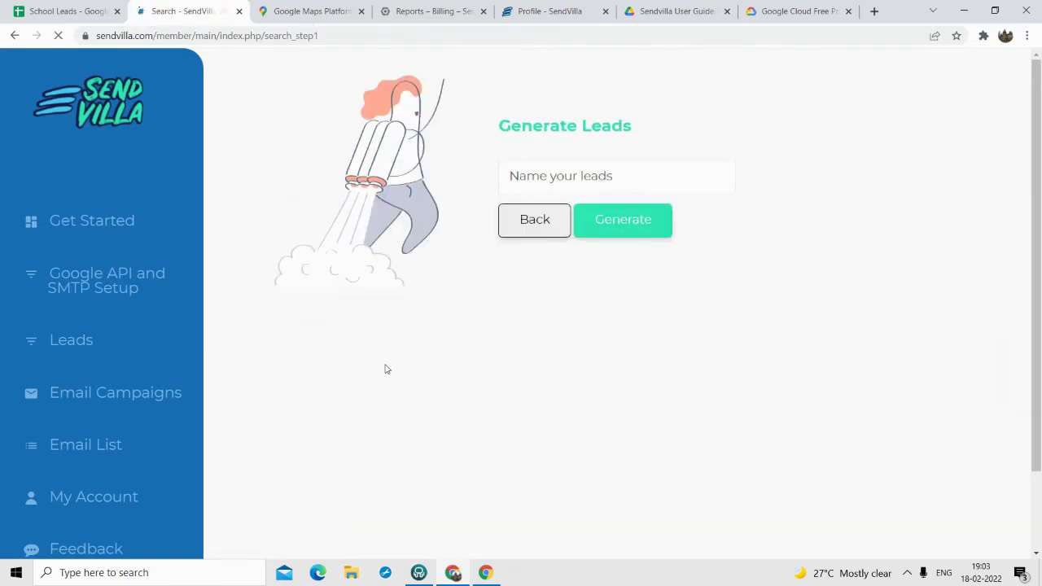
click(557, 179)
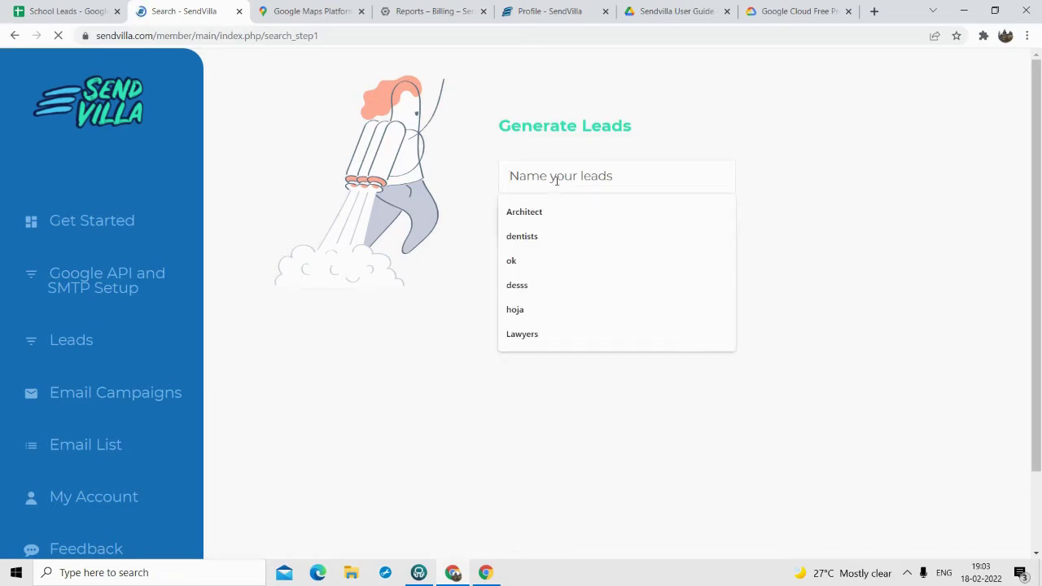
text(Di)
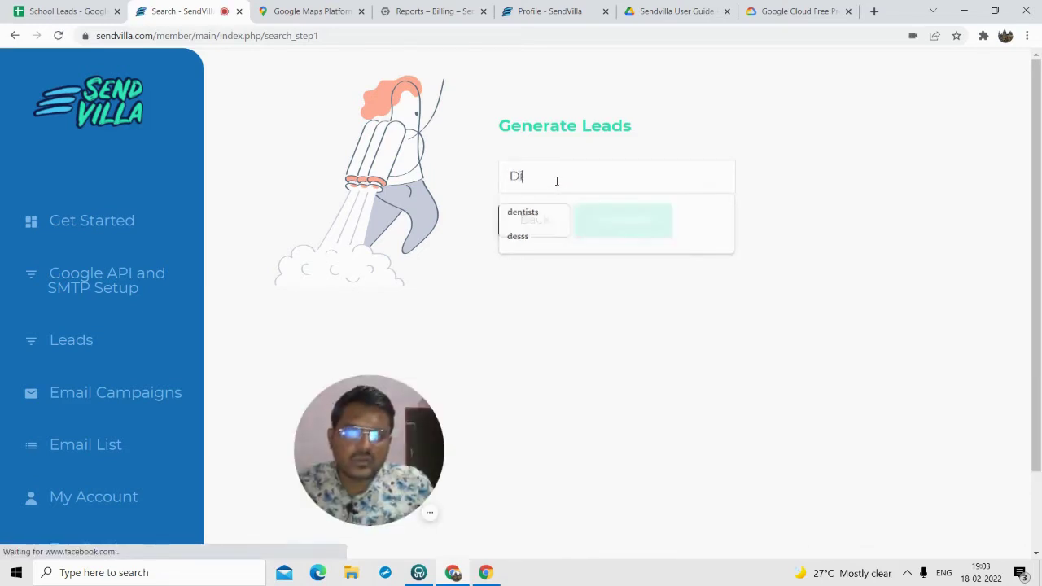
text(gital Marketign)
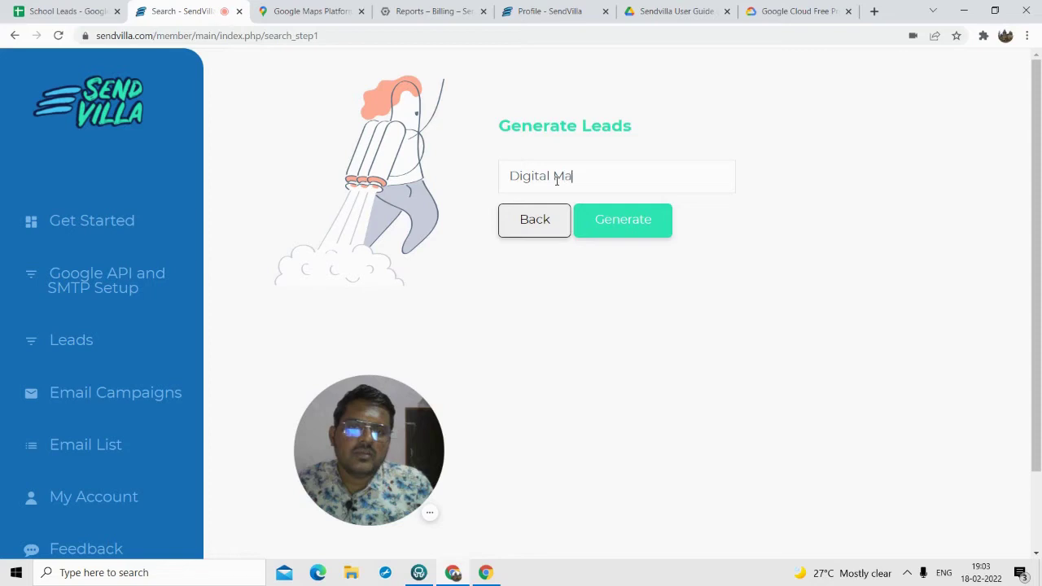
key(BackSpace)
key(BackSpace)
key(BackSpace)
text(NG)
key(BackSpace)
key(BackSpace)
text(nG)
key(BackSpace)
text(g H)
key(BackSpace)
text(Firms)
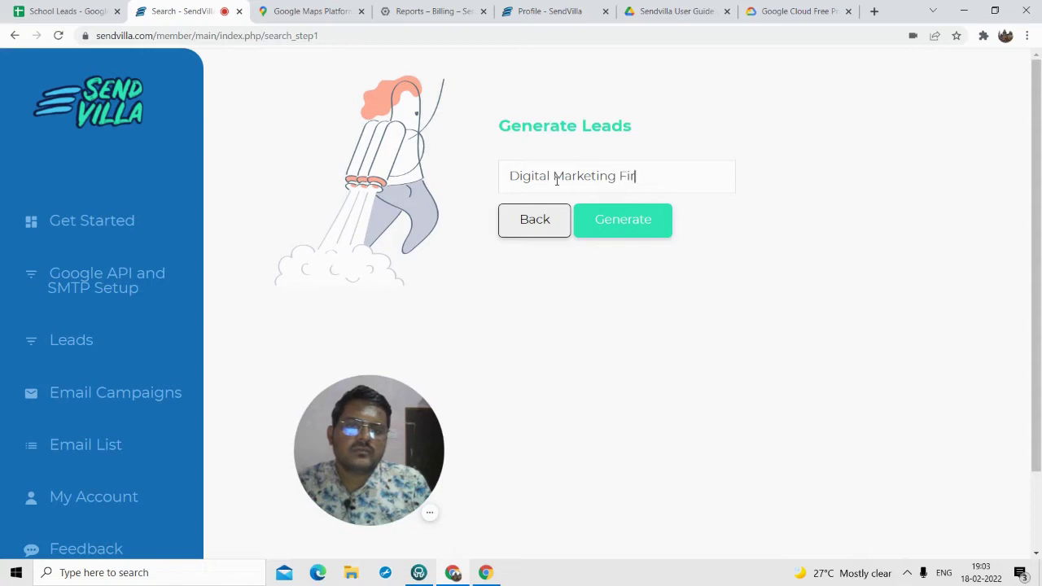
click(632, 231)
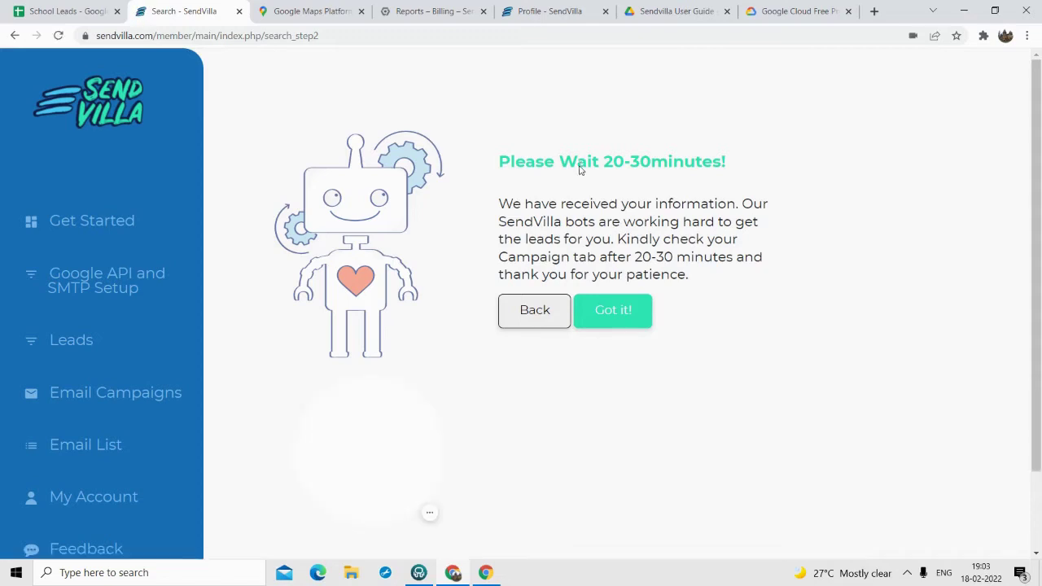
drag(388, 453, 816, 419)
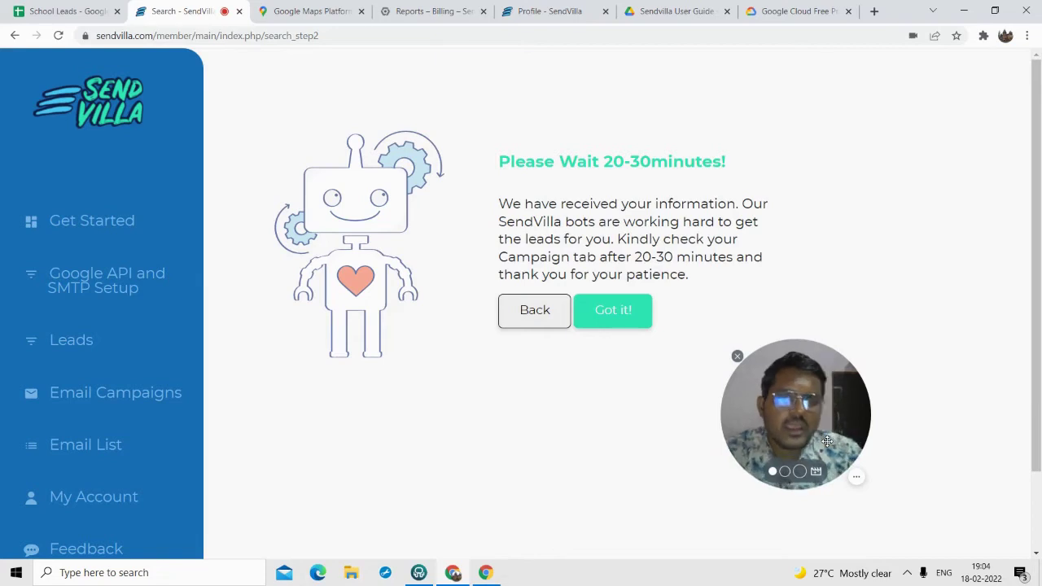
Step: Dismiss the wait notice and view the Leads table, now listing Digital Marketing Firms with 0 leads
click(620, 313)
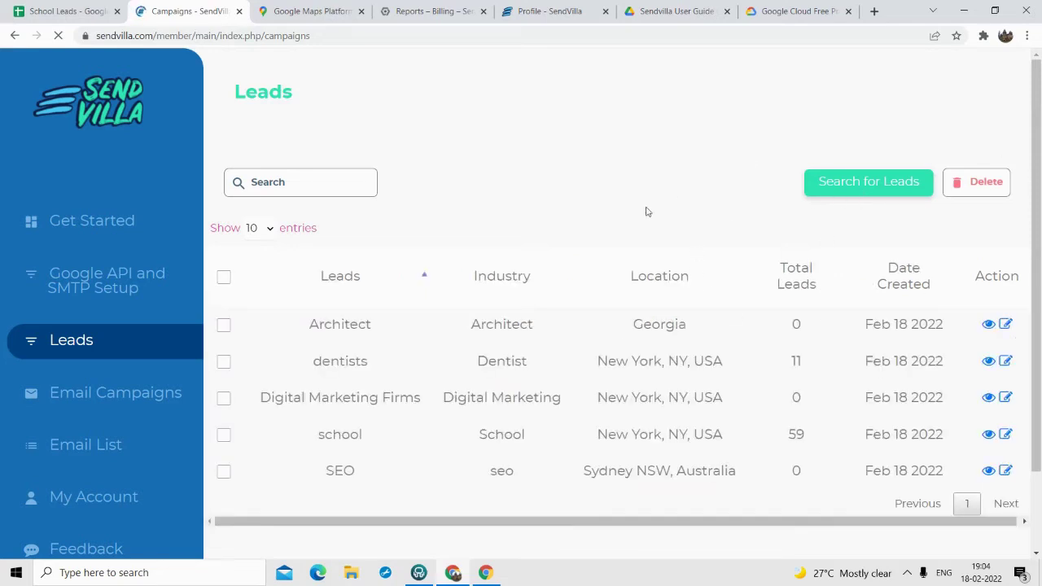
scroll(666, 378, down, 1)
drag(769, 481, 709, 114)
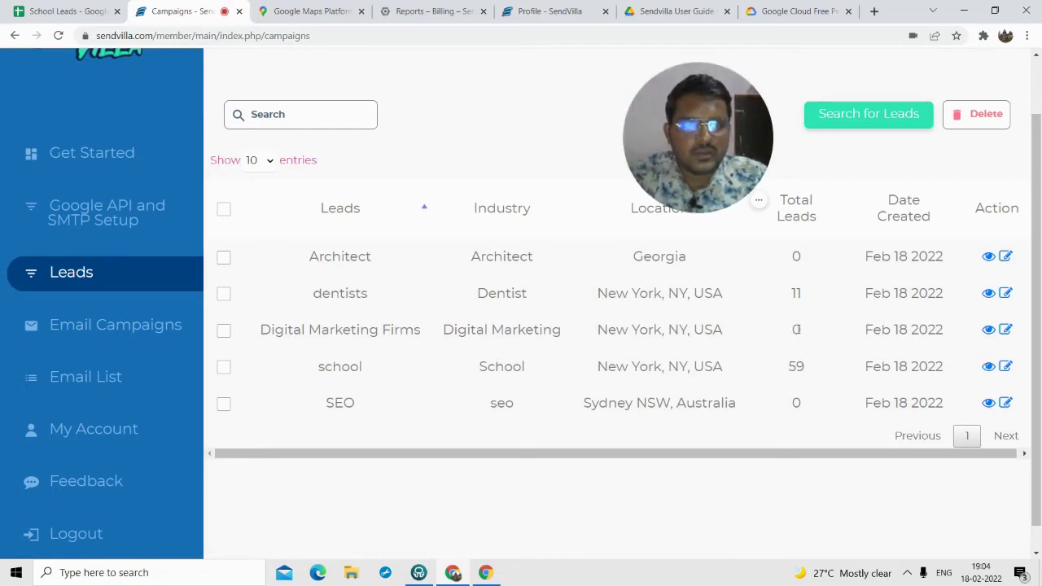
drag(726, 170, 136, 519)
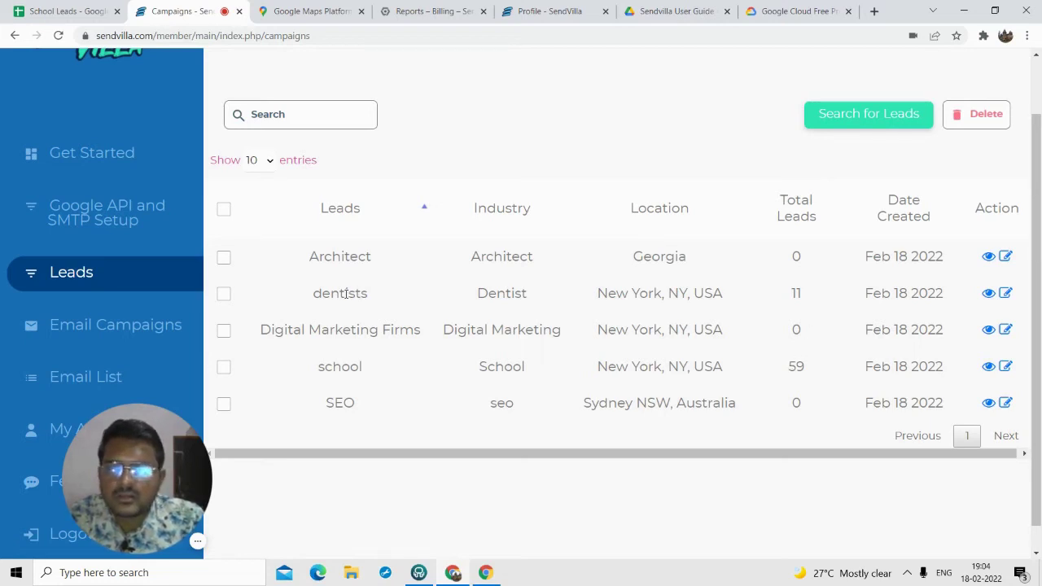
Step: Highlight the Dentist industry, the New York, NY, USA location and school's 59 total leads
double_click(477, 298)
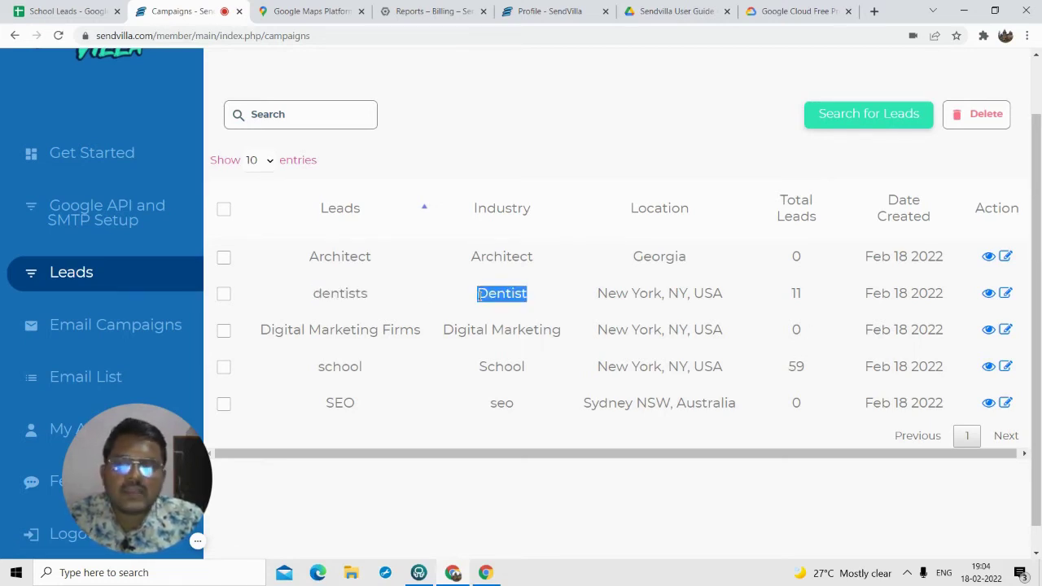
drag(609, 306, 780, 302)
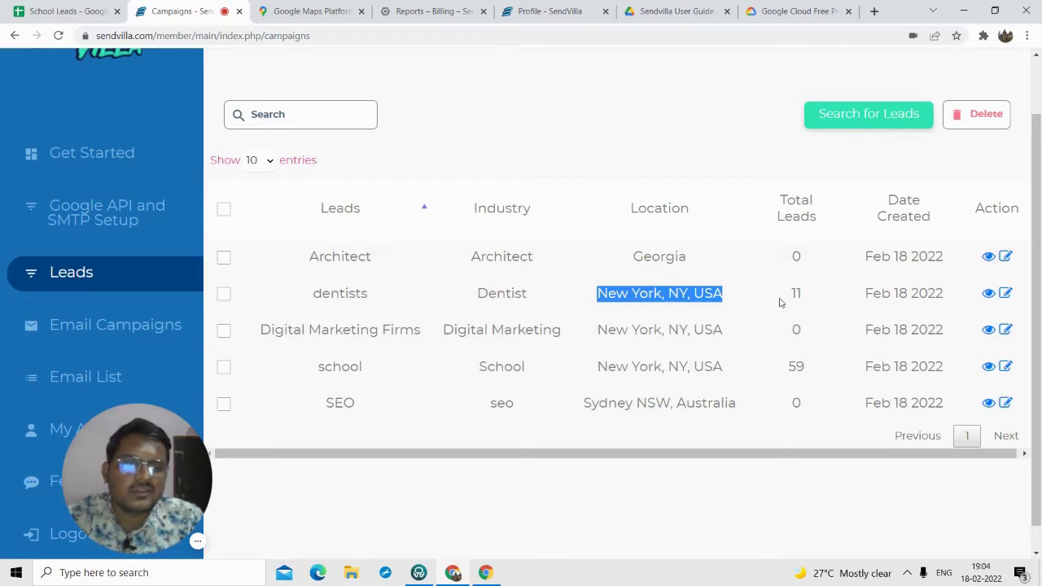
drag(123, 501, 97, 486)
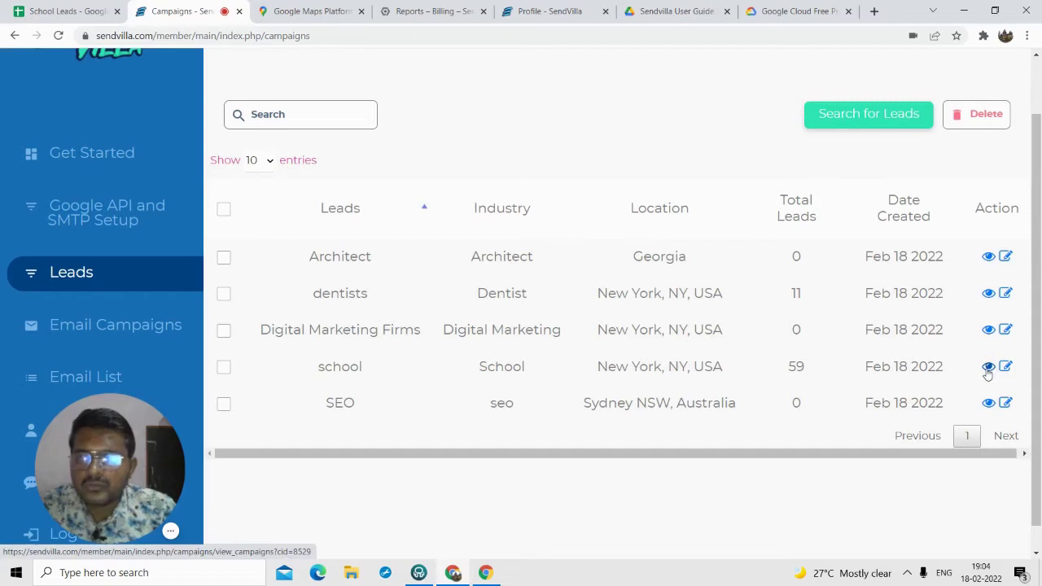
double_click(795, 368)
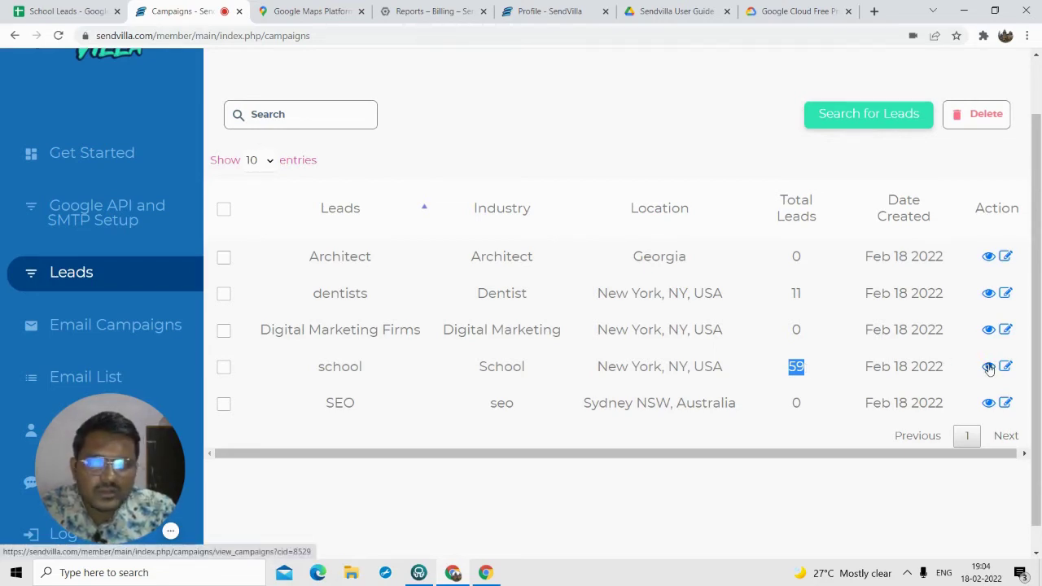
Step: Browse the school lead cards, starting with Avenues The World School, and export them as School_2022-02-18 (7).csv
click(988, 369)
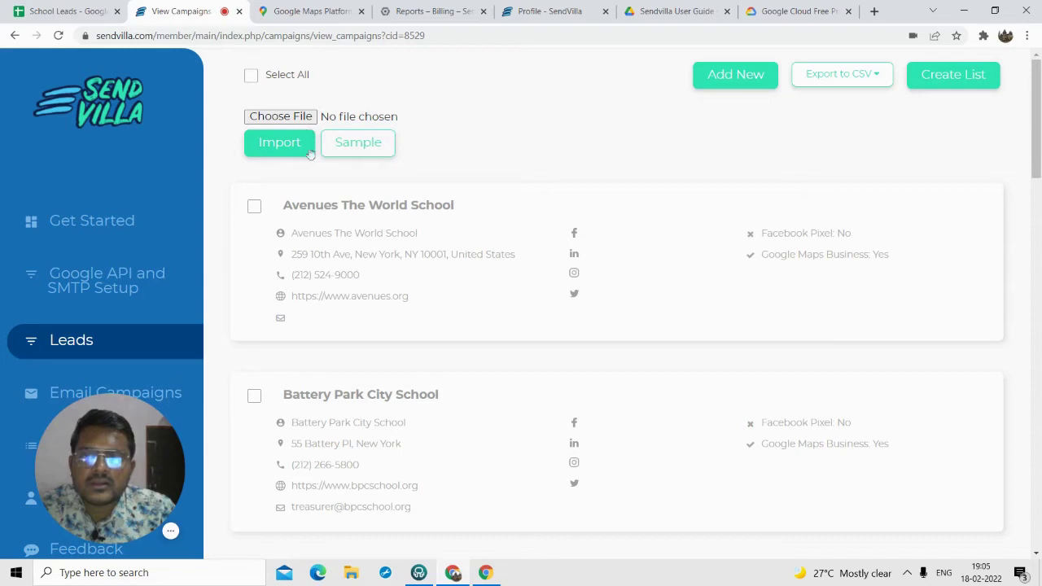
scroll(340, 305, down, 1)
scroll(341, 304, down, 12)
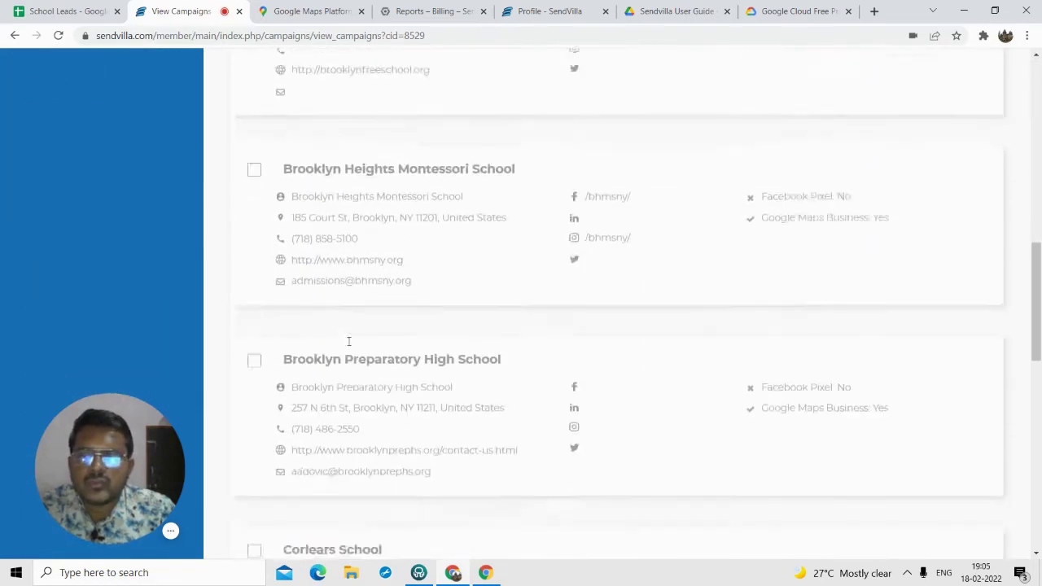
scroll(358, 377, down, 5)
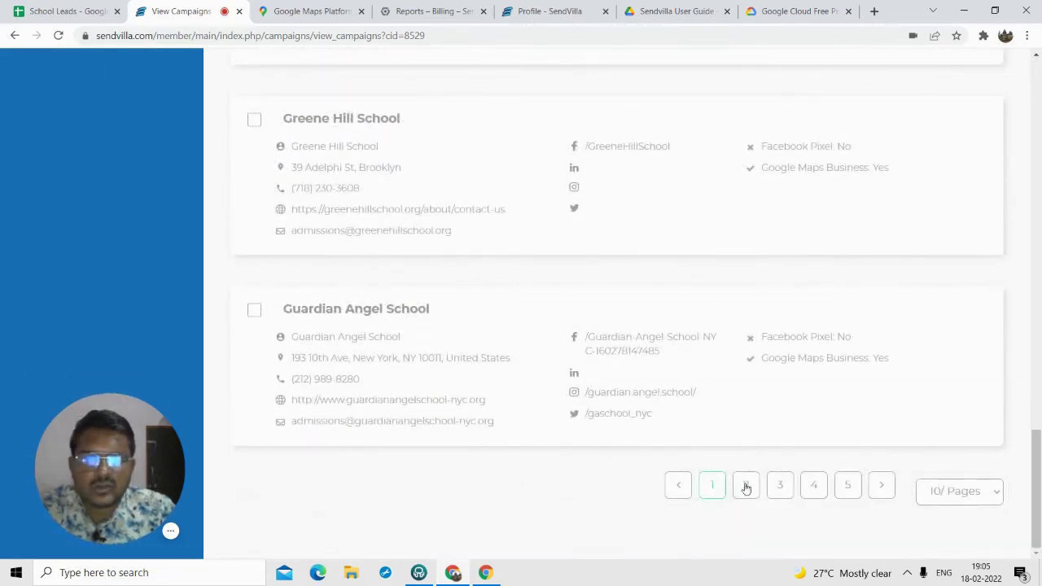
scroll(476, 368, up, 4)
scroll(477, 368, up, 14)
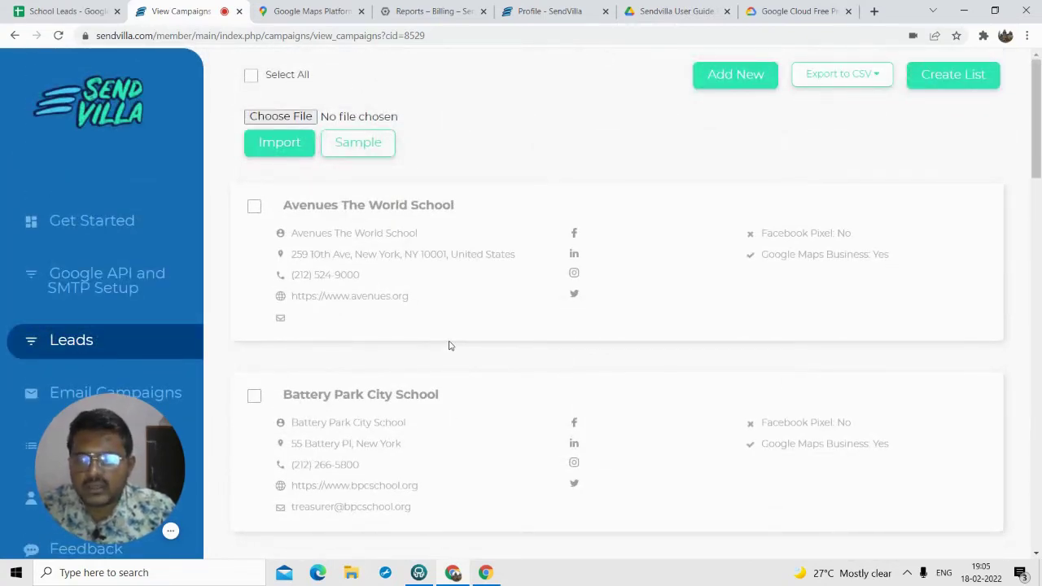
scroll(448, 345, down, 13)
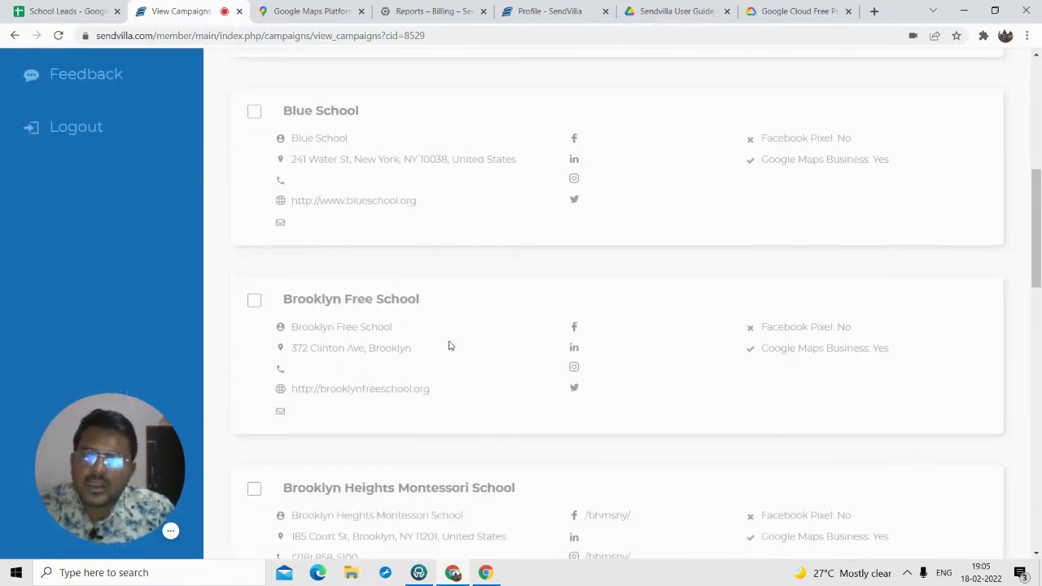
scroll(449, 346, up, 13)
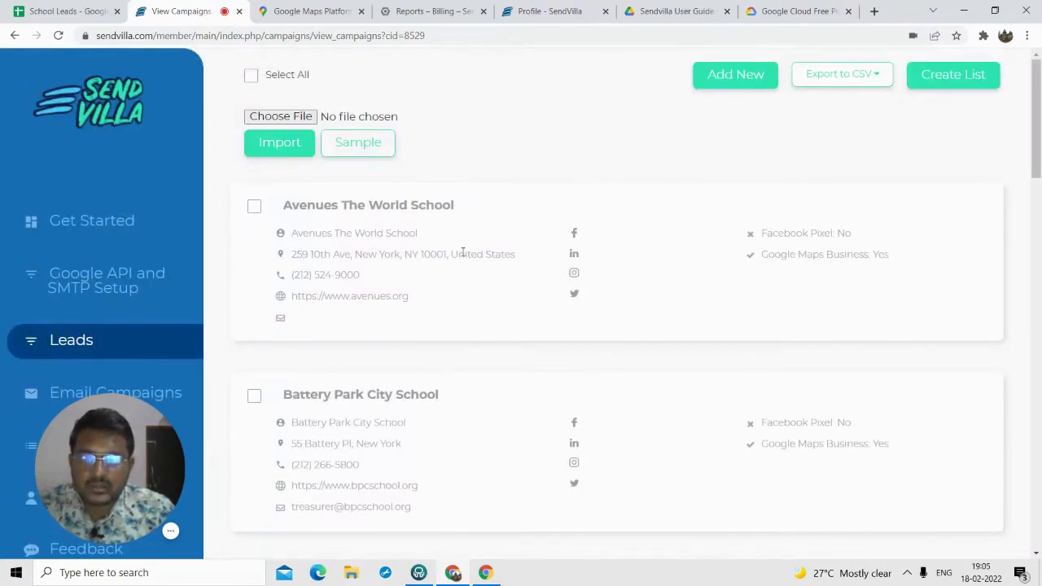
click(848, 77)
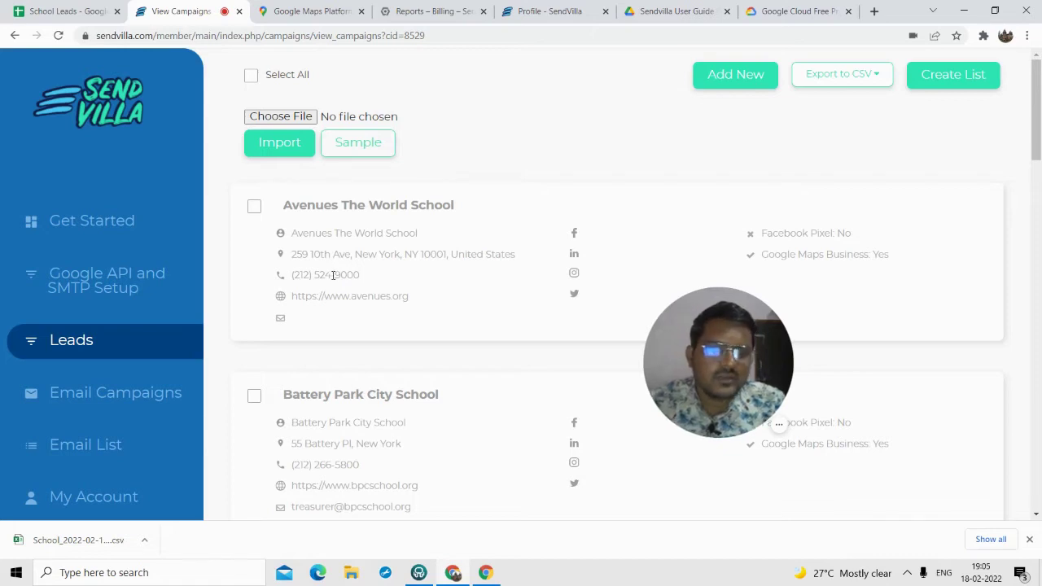
Step: Switch to the School Leads spreadsheet, hide the downloads bar and scroll through its rows
click(25, 10)
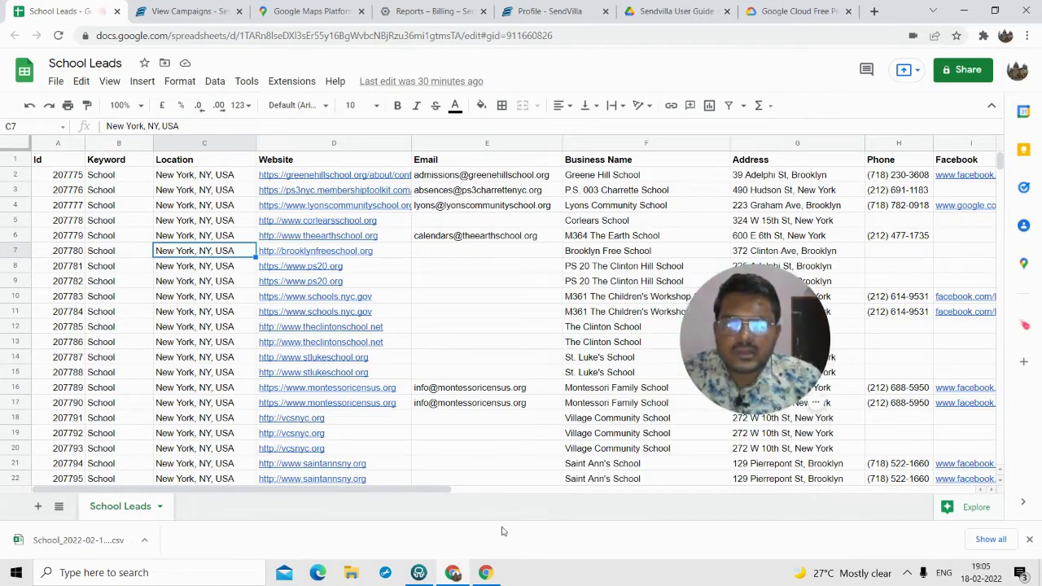
click(1029, 539)
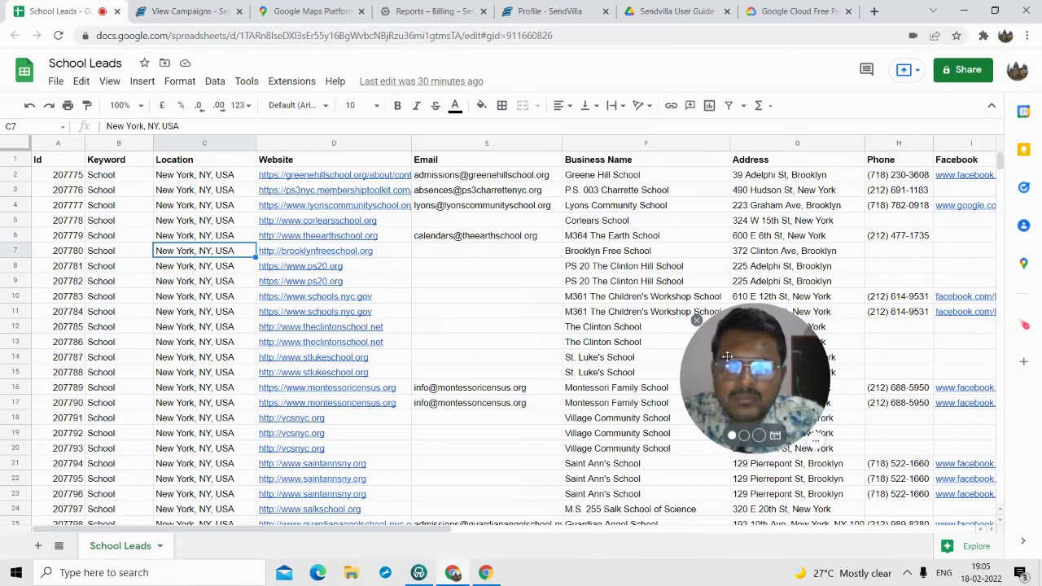
drag(698, 397, 98, 427)
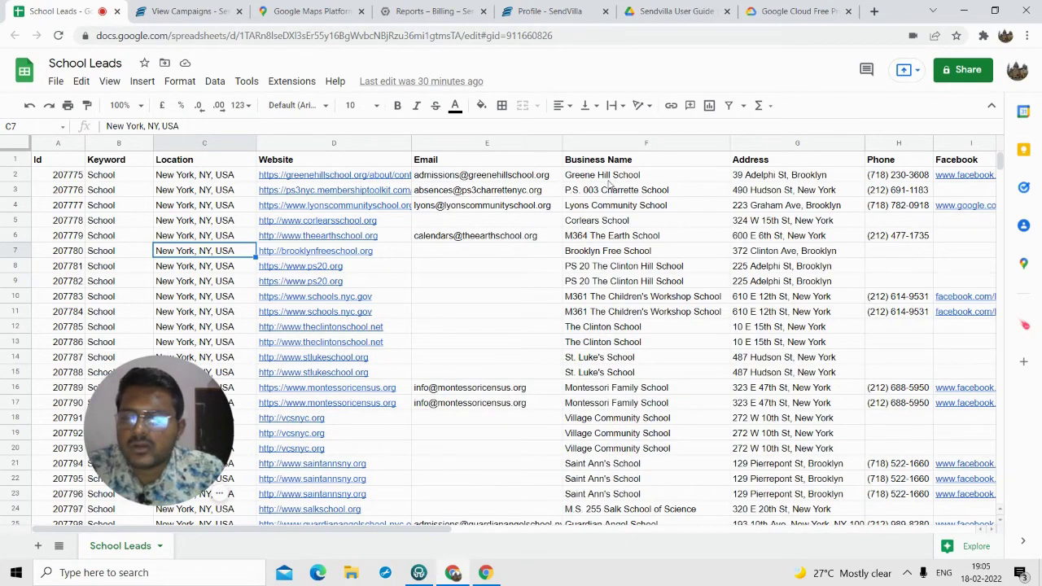
scroll(622, 293, down, 5)
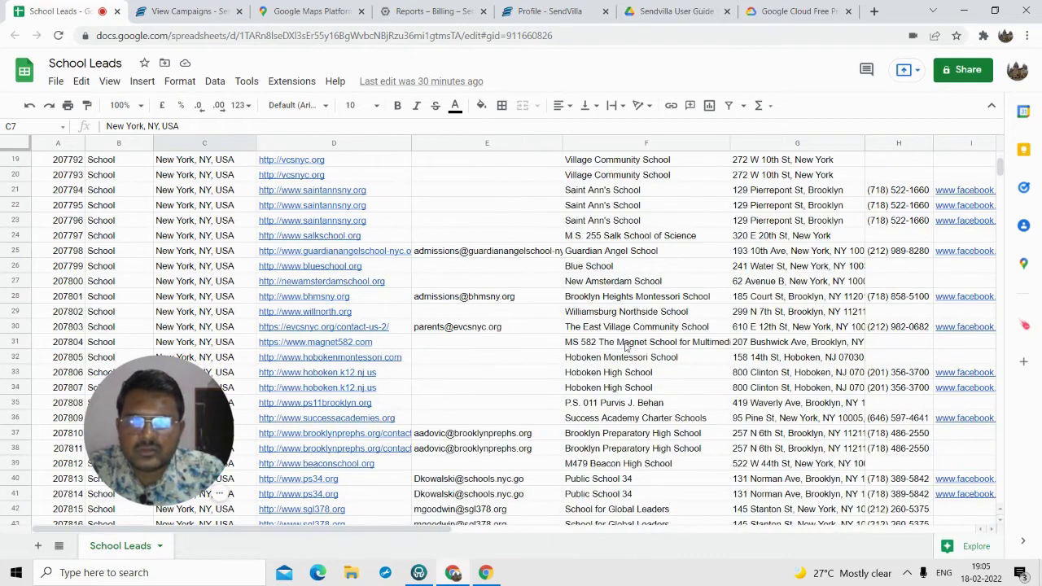
scroll(625, 349, down, 5)
scroll(623, 363, up, 10)
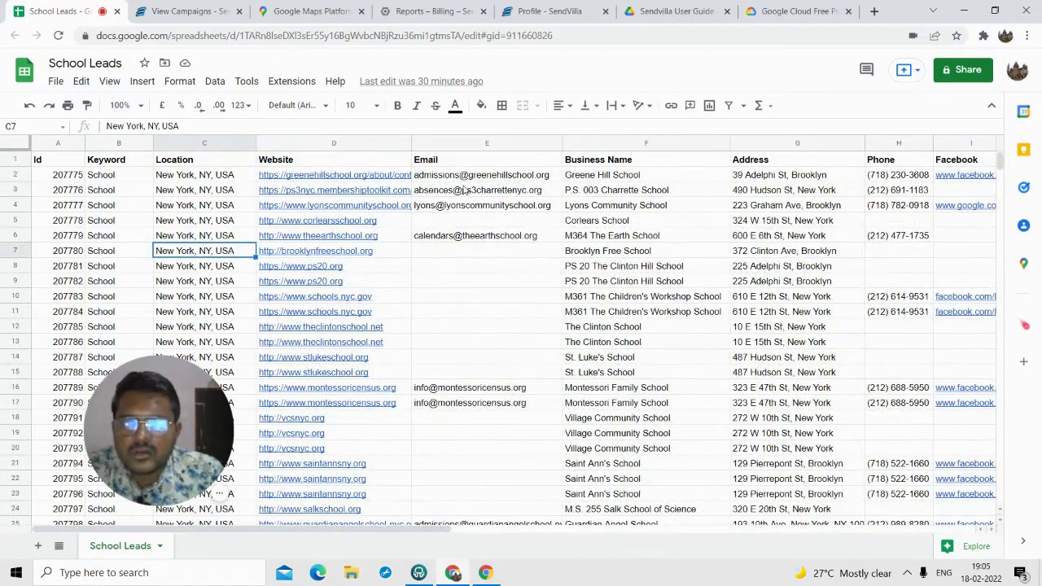
scroll(465, 190, down, 10)
scroll(436, 386, up, 6)
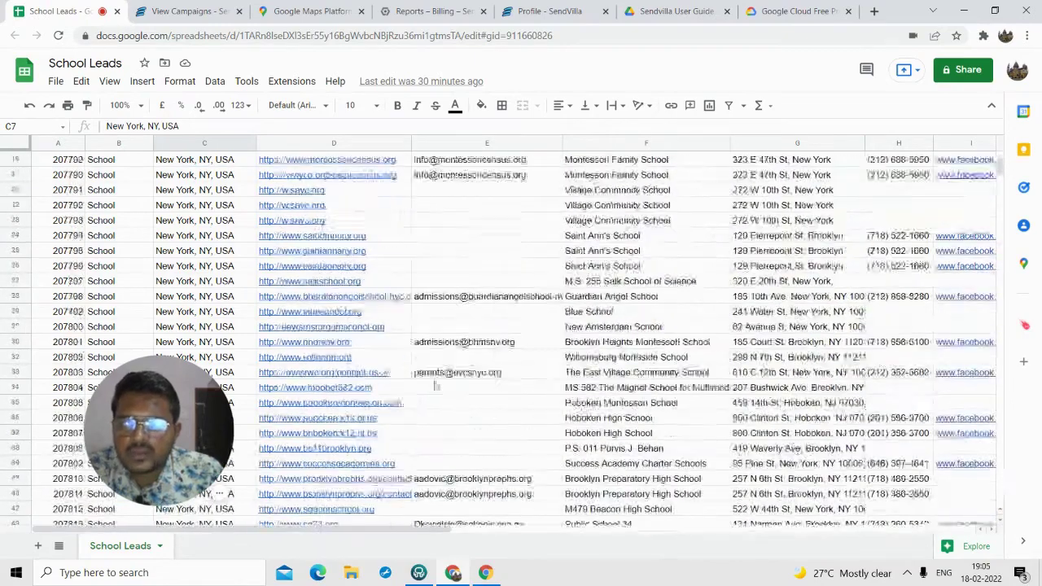
scroll(435, 387, up, 5)
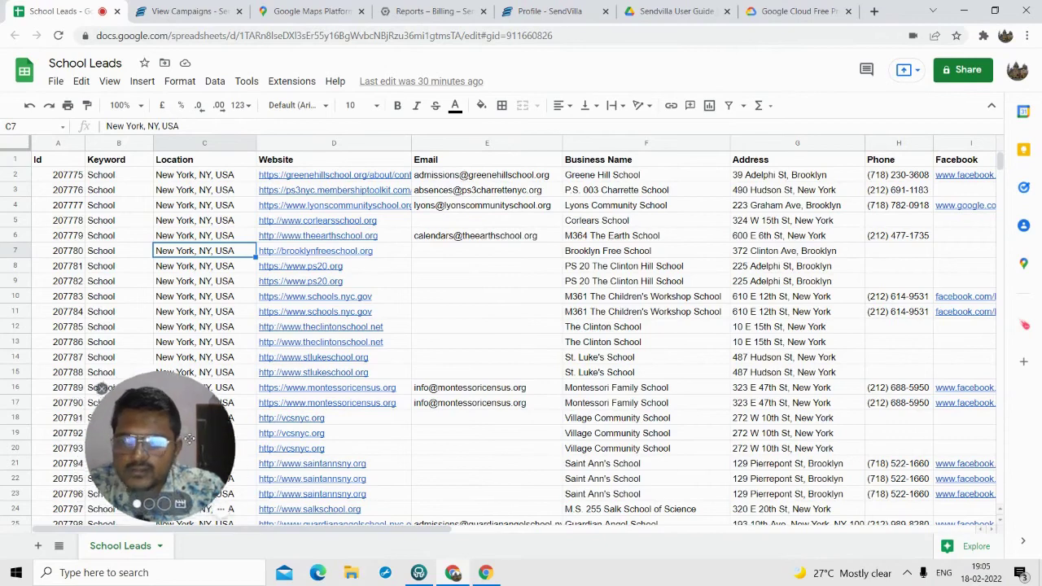
Step: Scroll across the School Leads columns, from Website through Twitter
drag(446, 531, 560, 472)
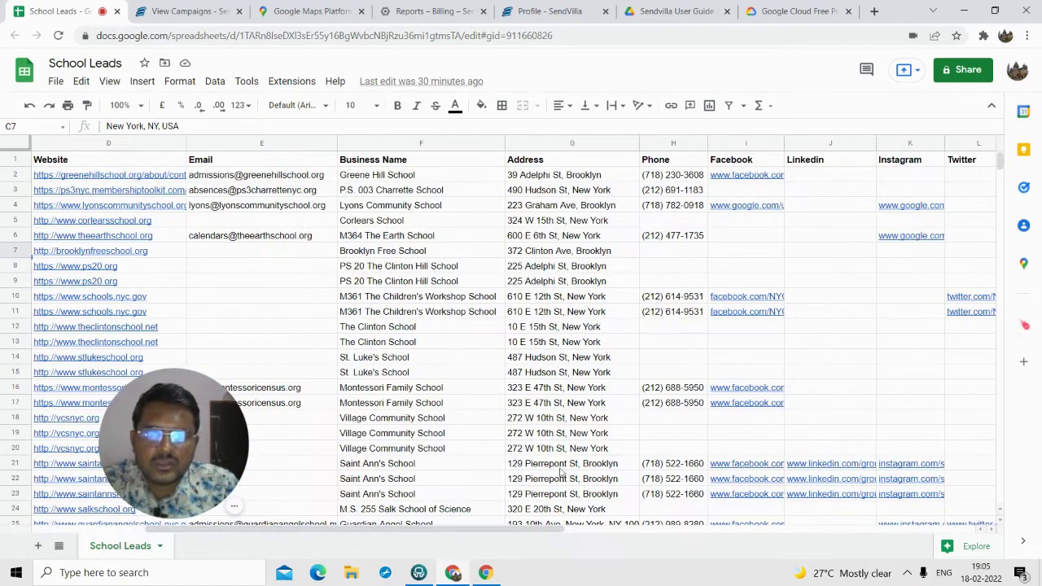
scroll(467, 501, right, 2)
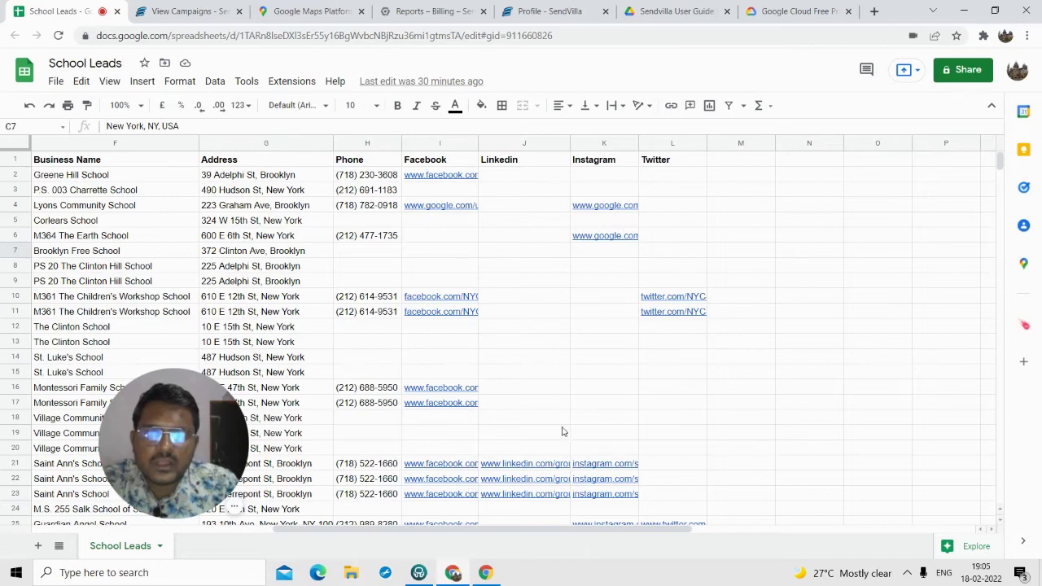
scroll(562, 431, down, 4)
scroll(546, 472, up, 4)
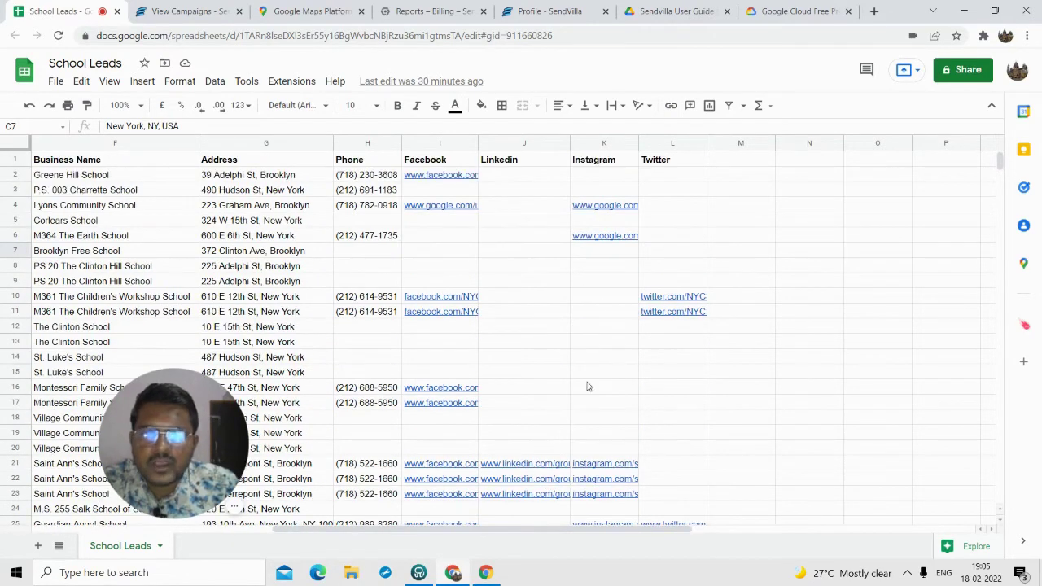
scroll(665, 255, down, 4)
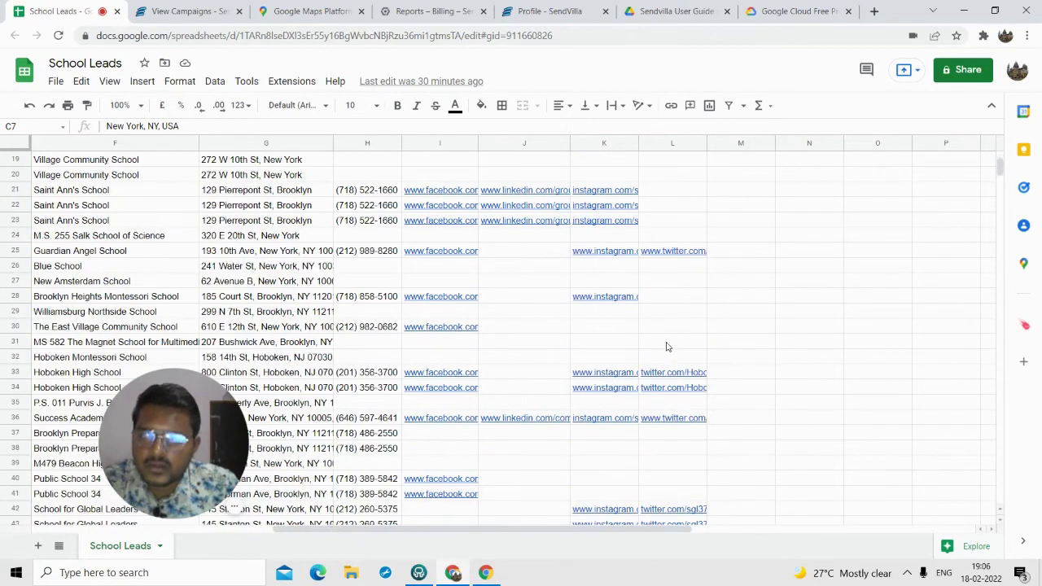
scroll(666, 357, down, 4)
scroll(673, 400, up, 8)
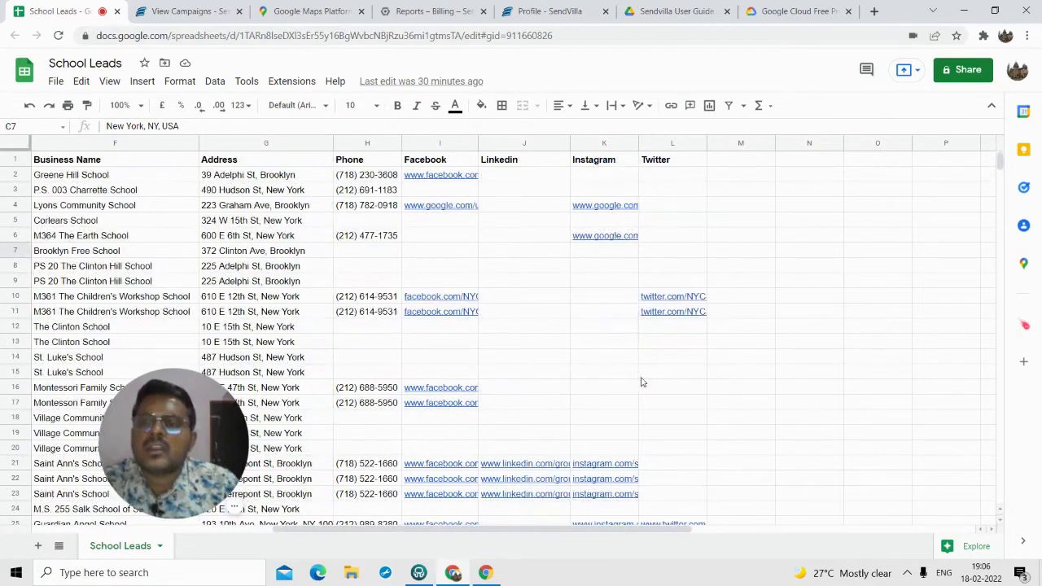
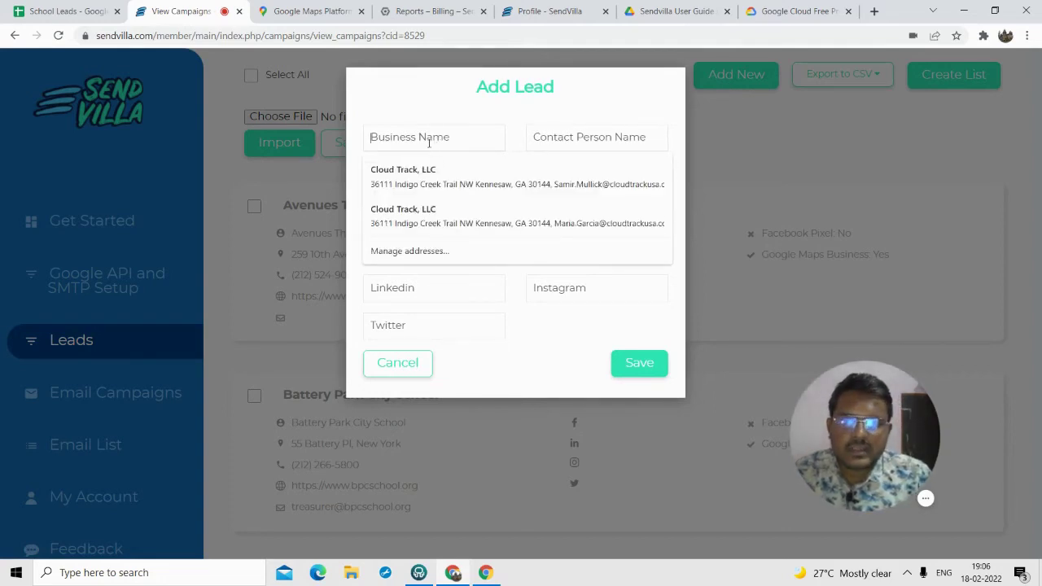
Step: Enter business Digiliterate, the contact name, address and location Dombivli, India using autofill
text(Digiliterate)
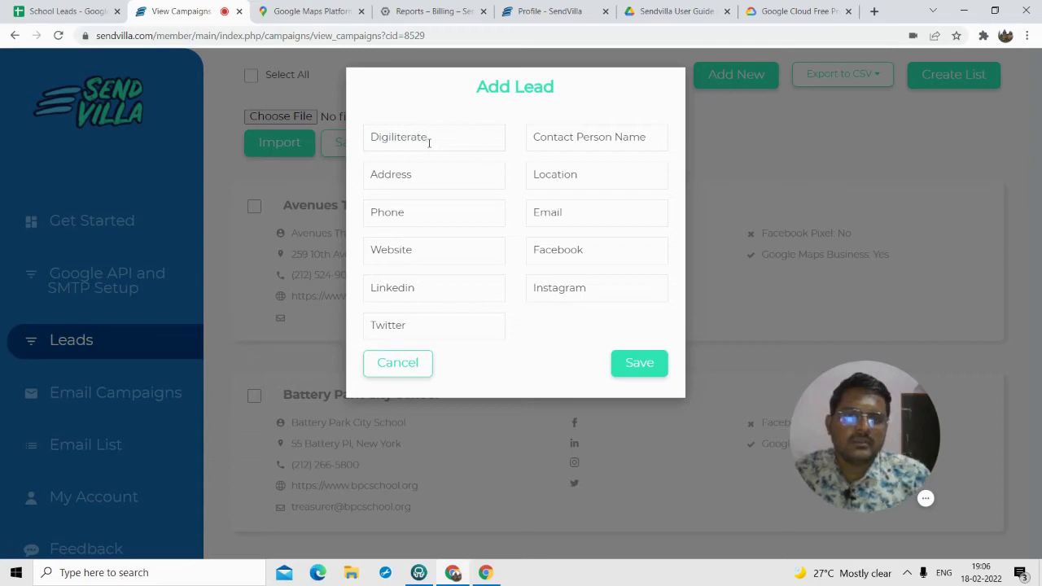
click(567, 136)
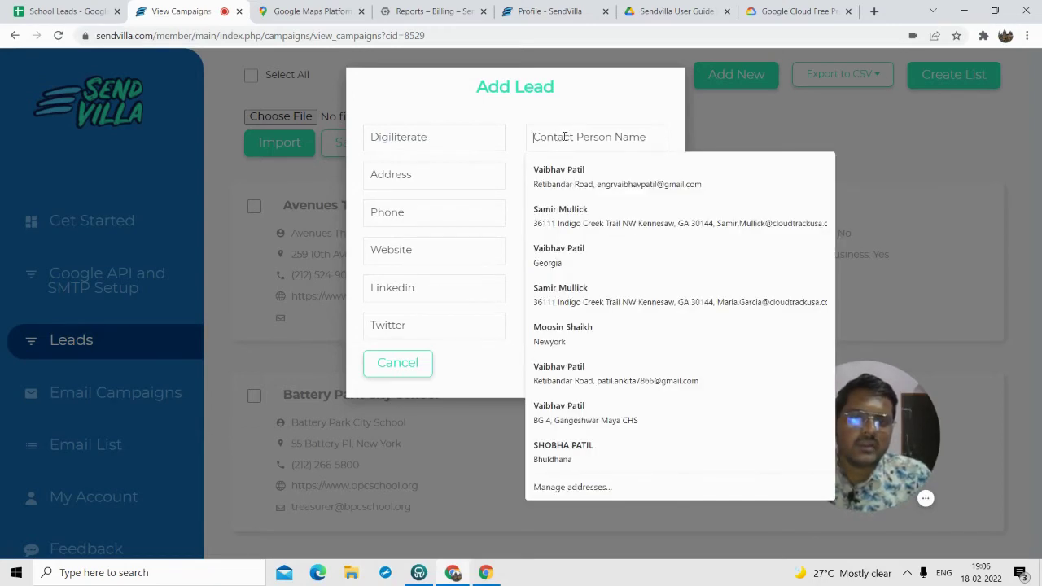
text(Vaibhav)
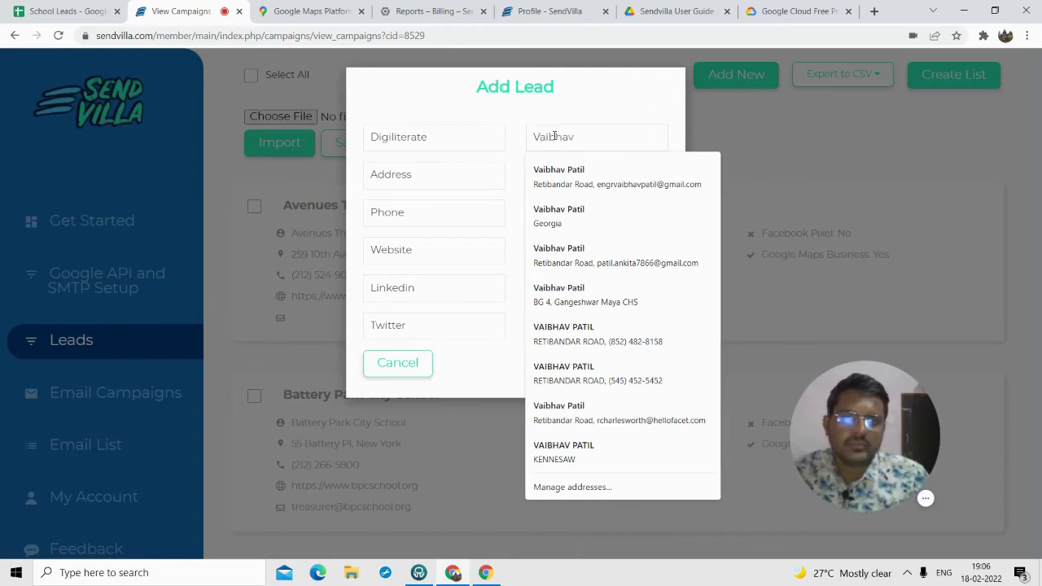
click(429, 180)
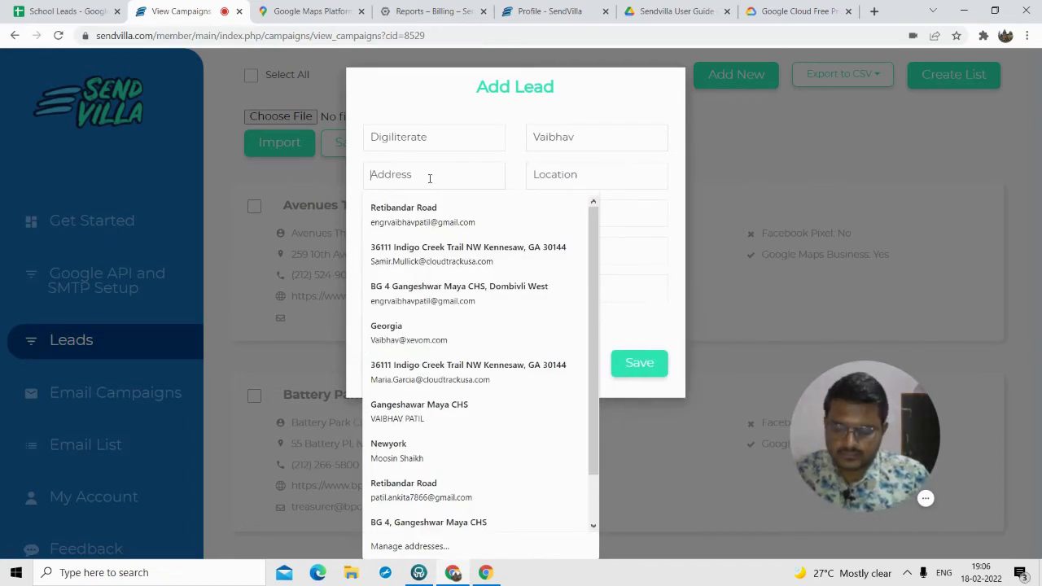
text(Dombivli)
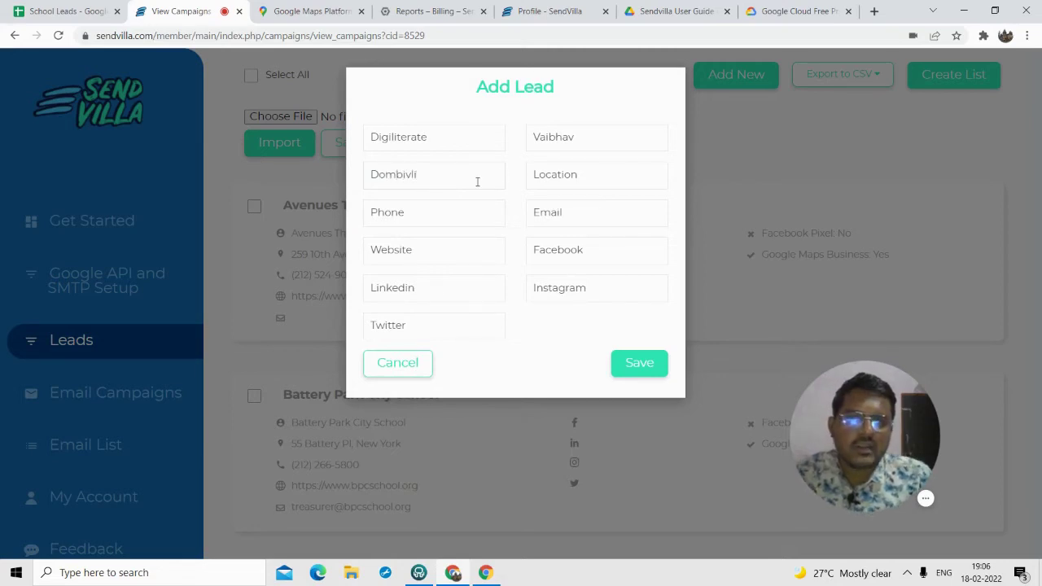
click(552, 168)
text(India)
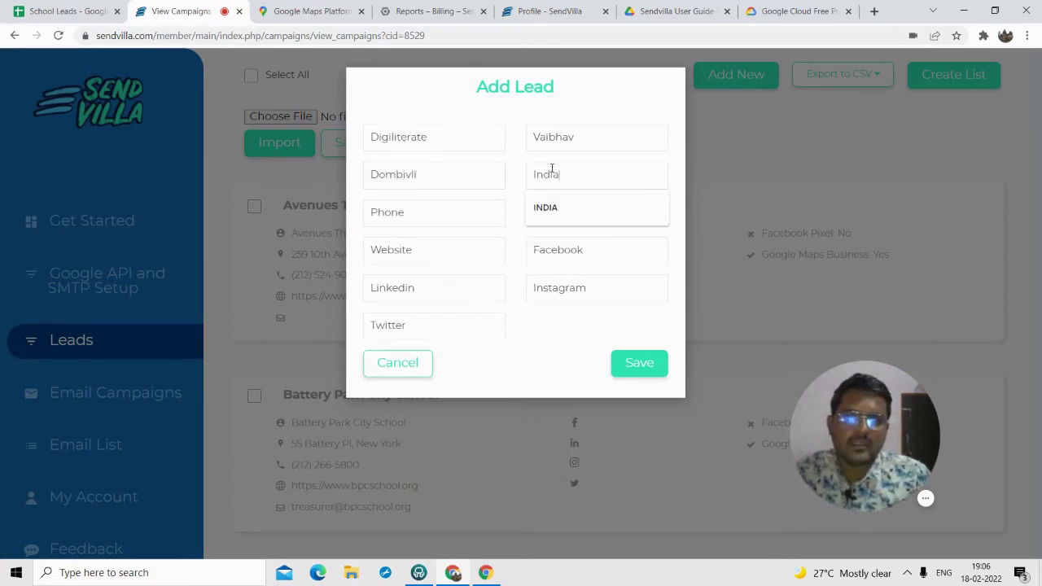
click(579, 351)
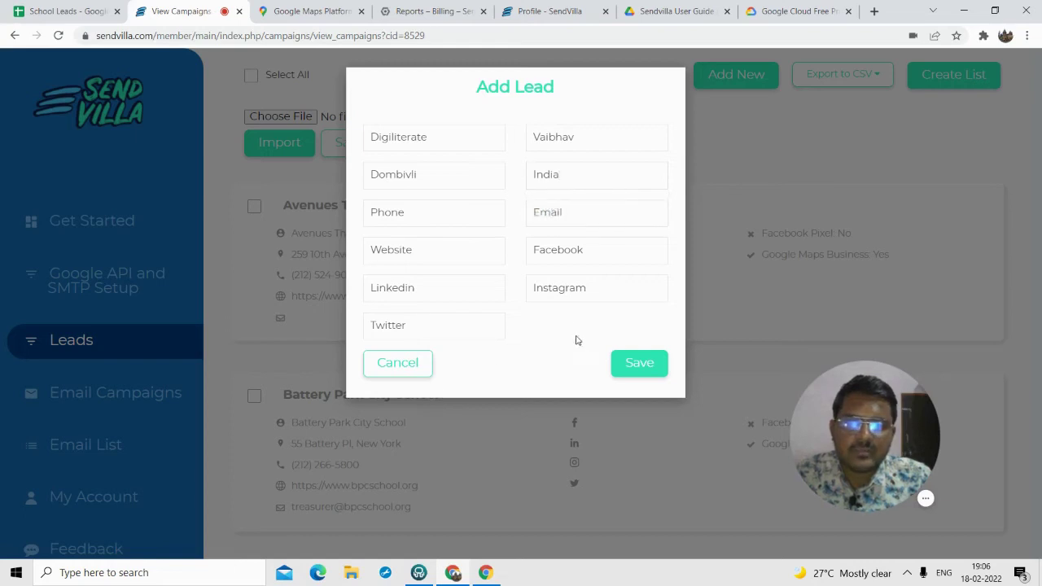
click(548, 213)
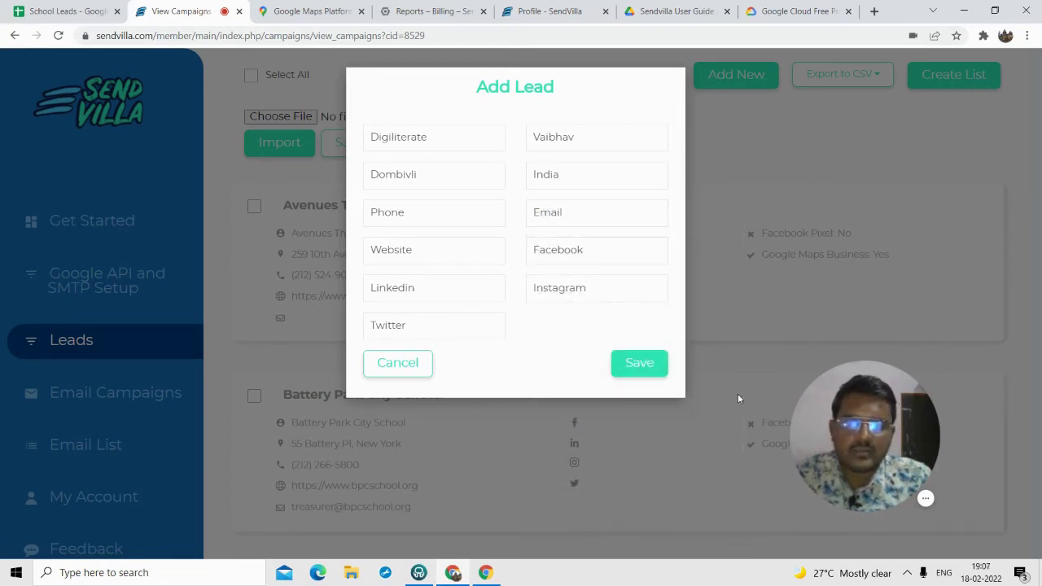
click(652, 366)
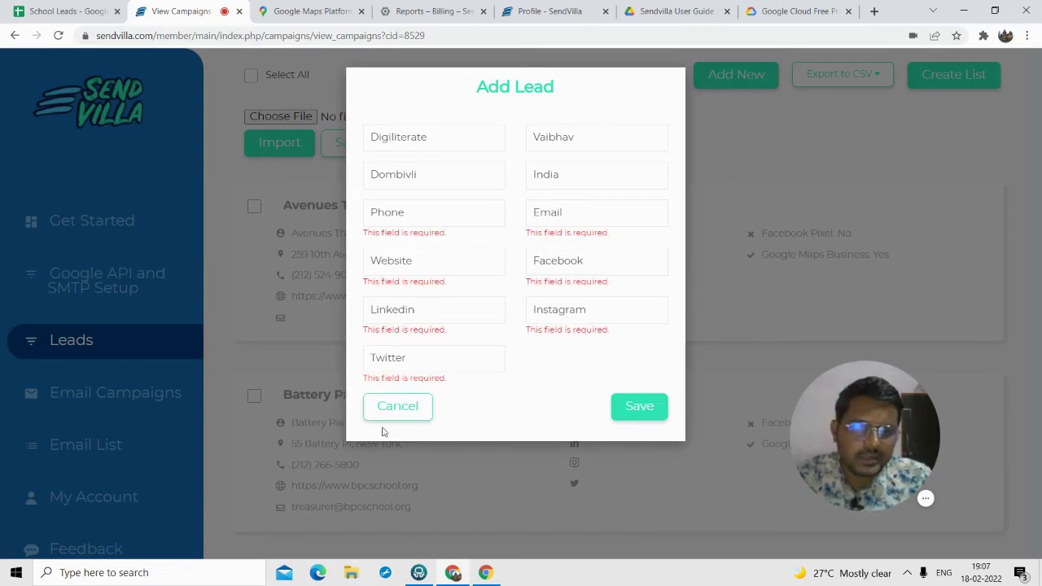
Step: Fill in the lead's phone number, a saved email address and website cloudtrackusa.com
click(412, 214)
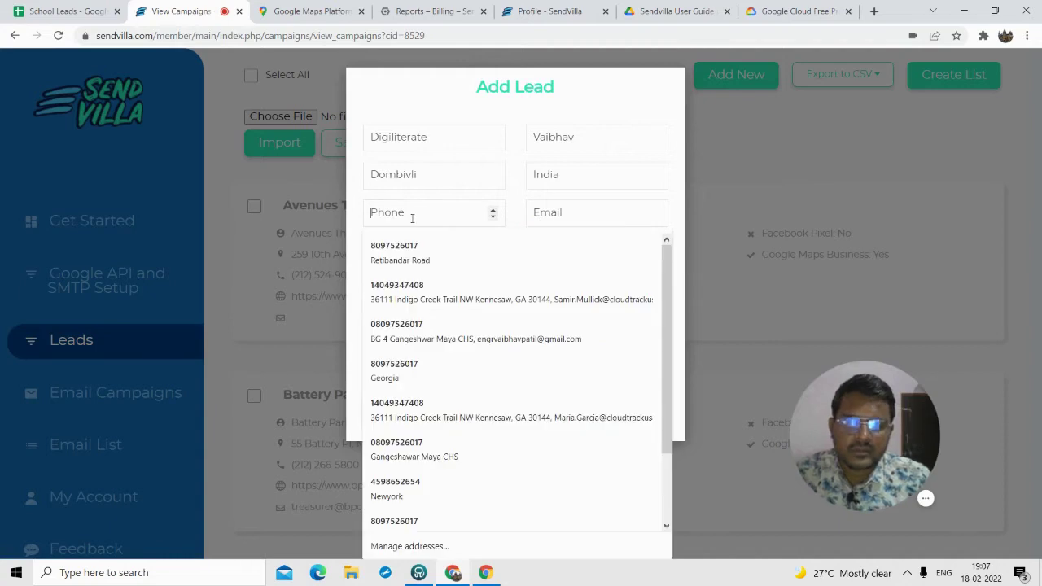
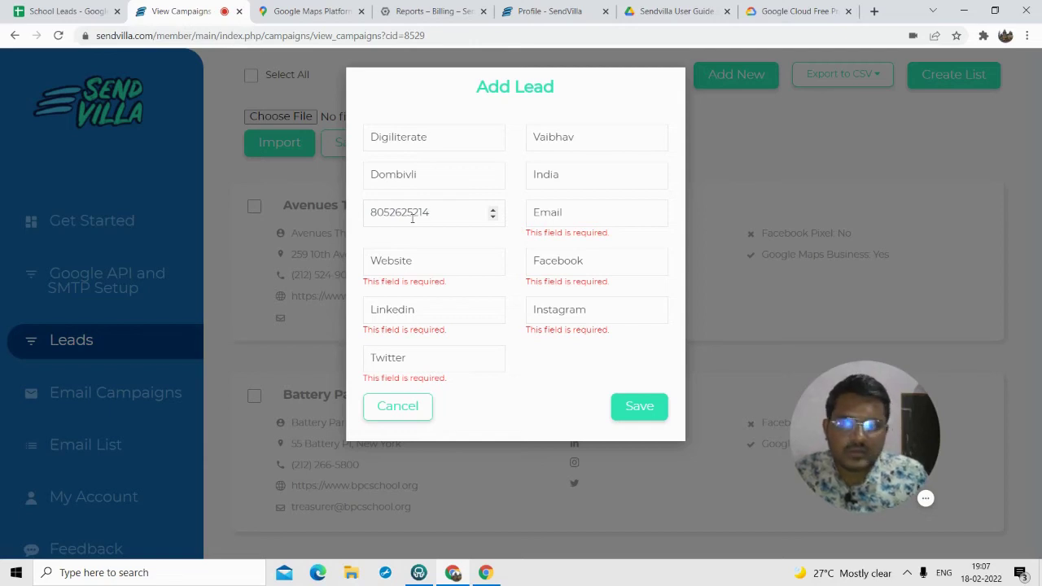
click(536, 218)
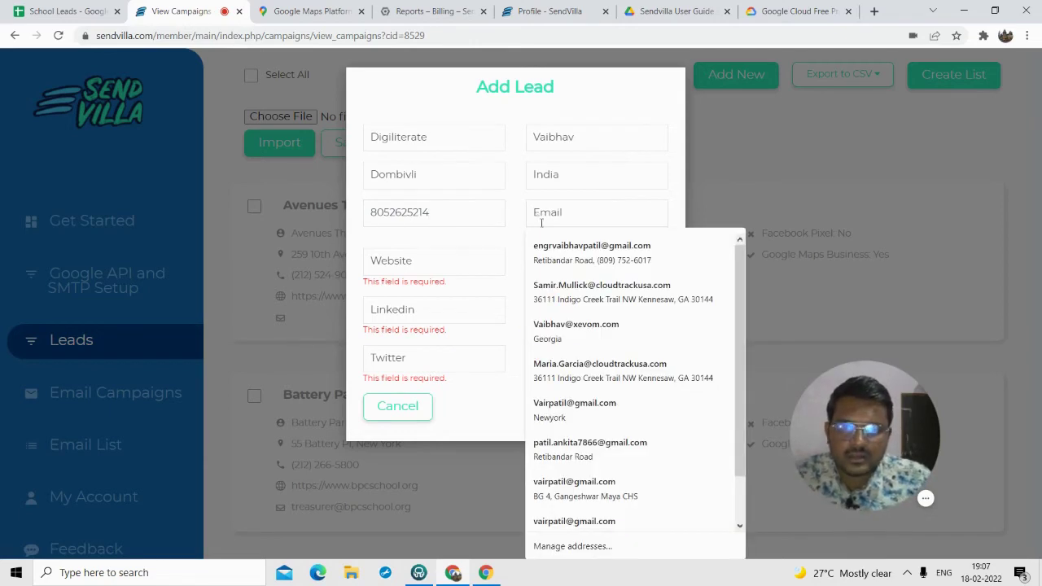
click(586, 252)
click(431, 254)
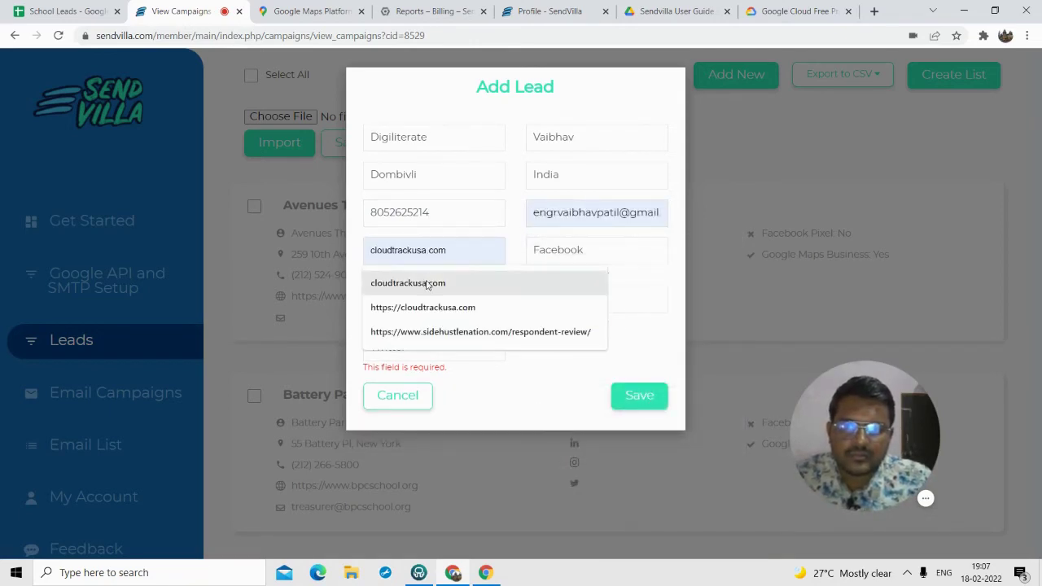
click(426, 283)
Step: Enter the Facebook profile link, then paste it into LinkedIn with the prefix changed to 'in'
click(569, 251)
text(fa)
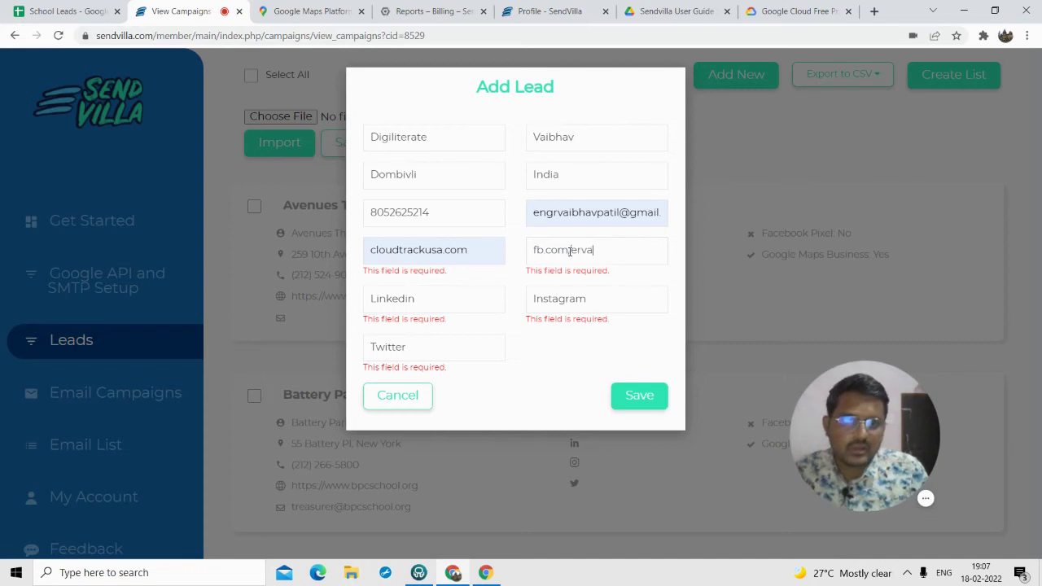
text(ibhav)
triple_click(567, 251)
key(ctrl+c)
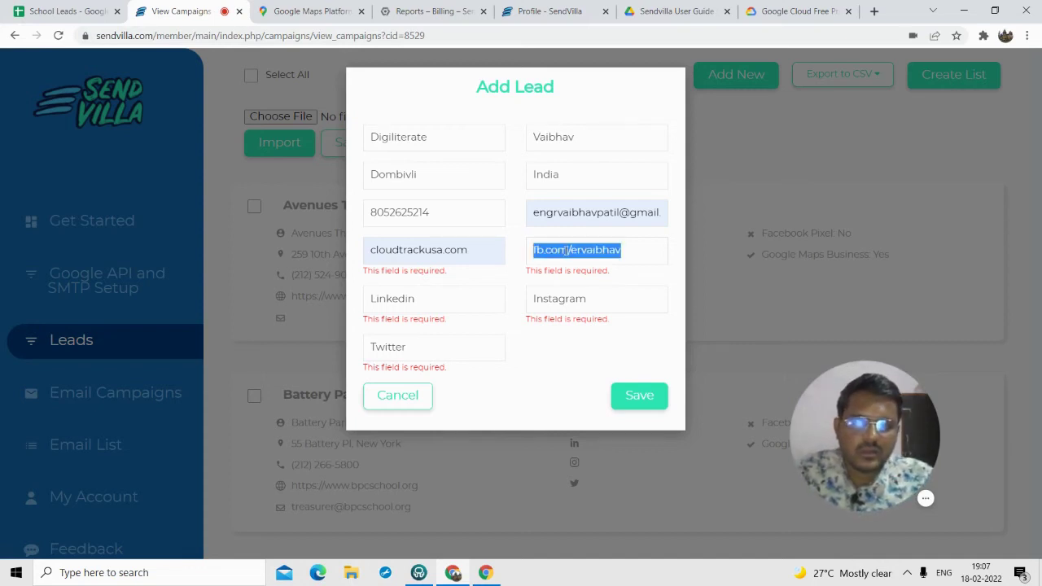
click(419, 295)
key(ctrl+v)
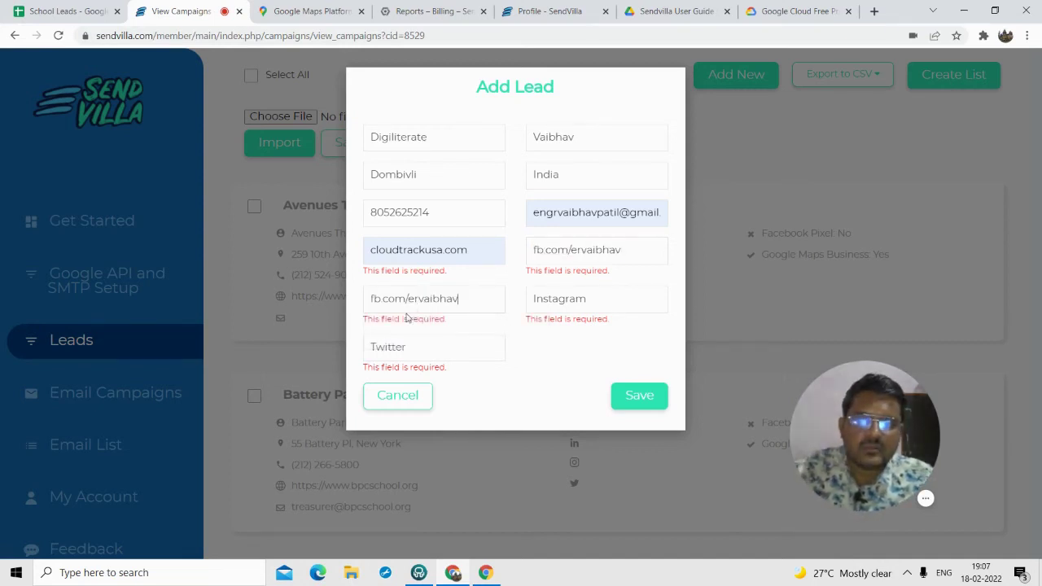
double_click(374, 300)
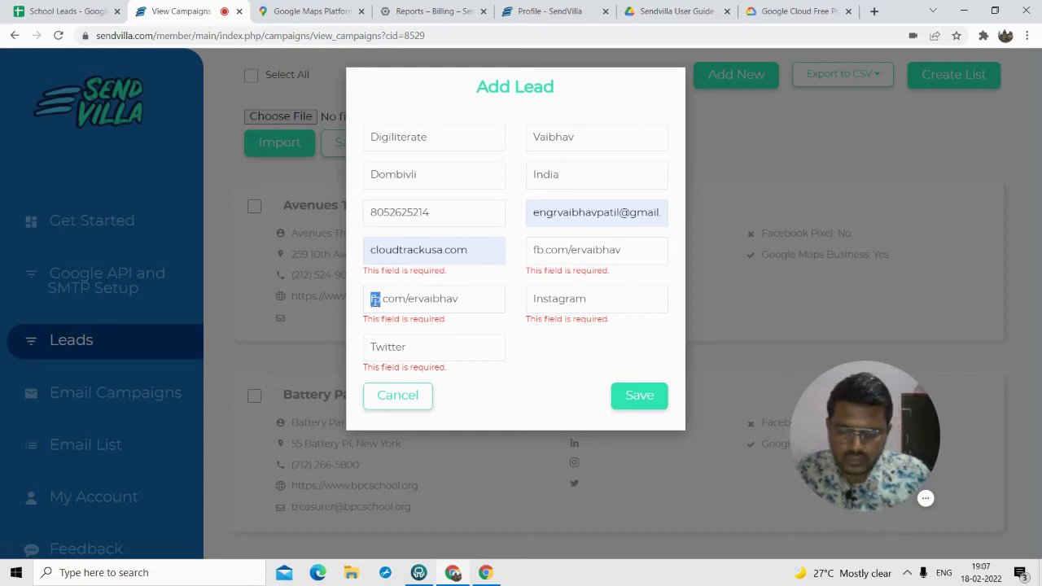
text(in)
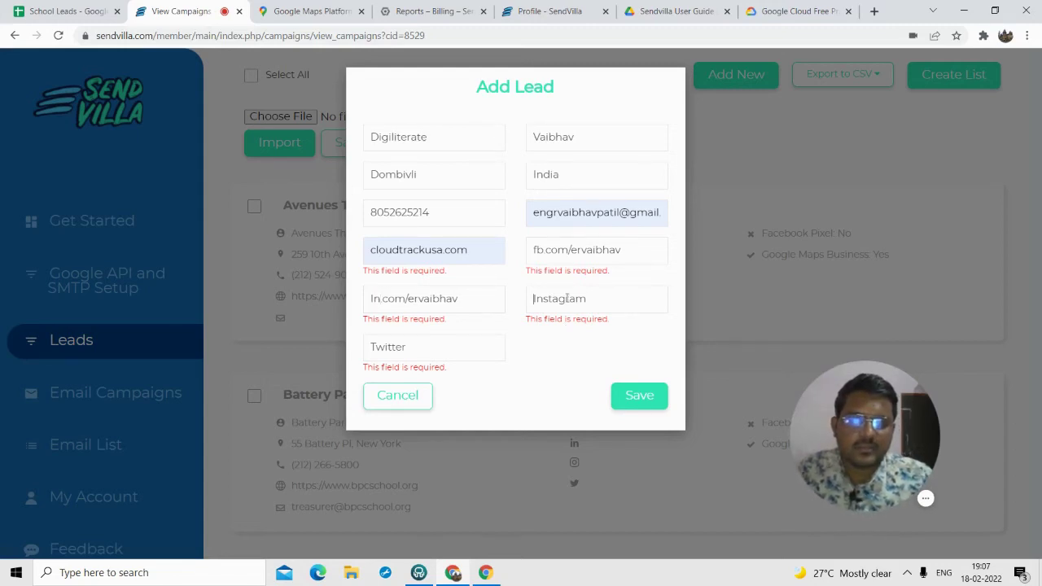
Step: Paste the profile link into Instagram and Twitter, trimming the fb.com/ prefix, then submit the lead
key(ctrl+v)
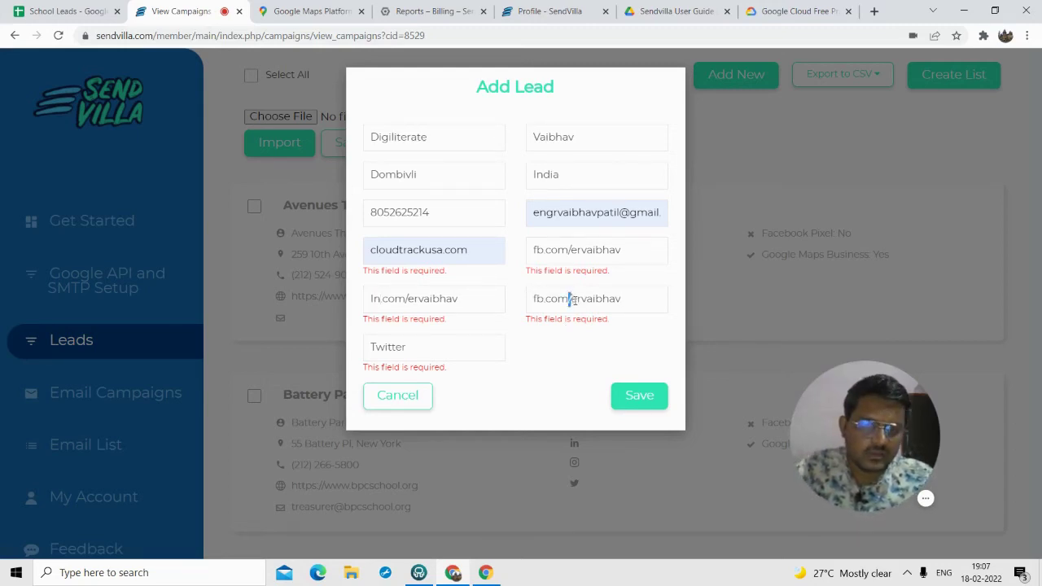
click(572, 300)
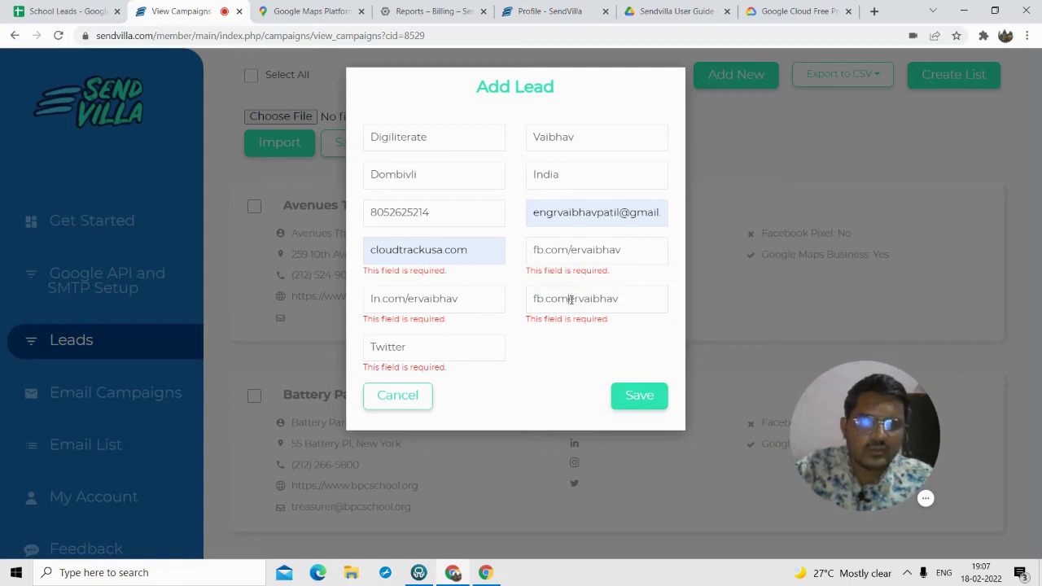
key(BackSpace)
key(BackSpace)
key(BackSpace)
key(BackSpace)
key(BackSpace)
key(BackSpace)
key(BackSpace)
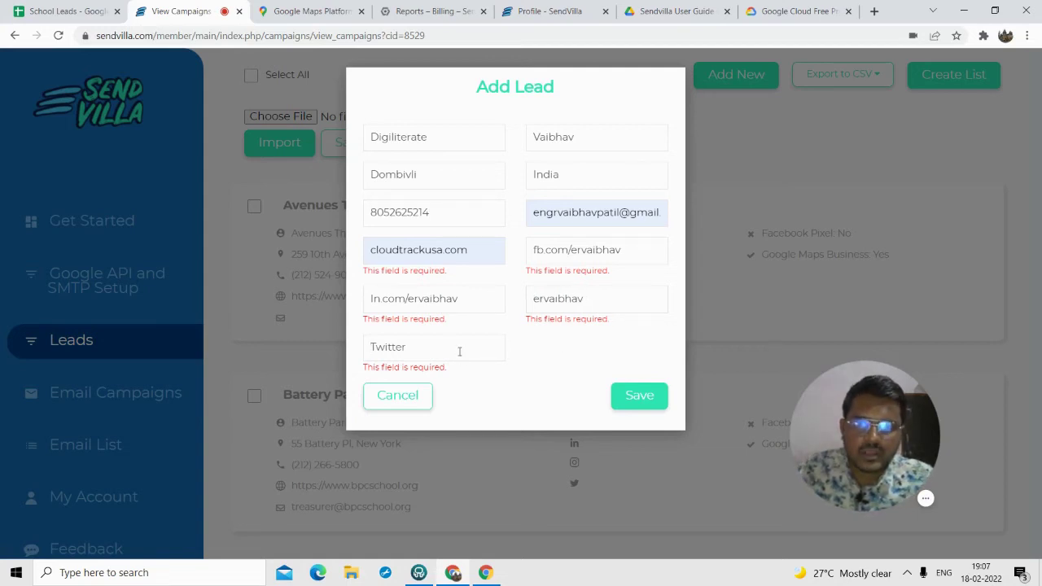
key(ctrl+v)
click(415, 342)
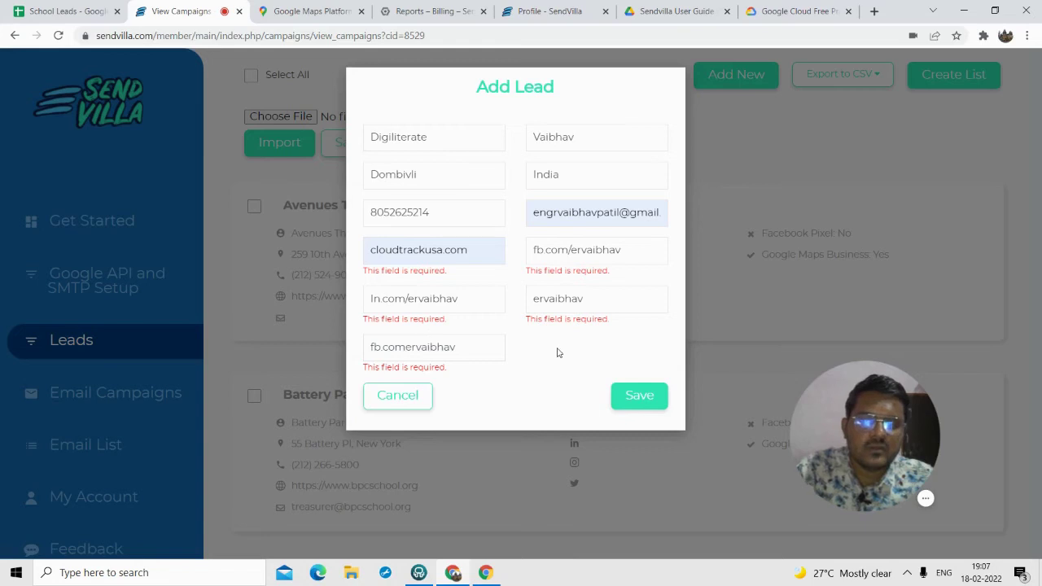
key(BackSpace)
key(BackSpace)
key(BackSpace)
key(BackSpace)
key(BackSpace)
key(BackSpace)
key(BackSpace)
click(644, 395)
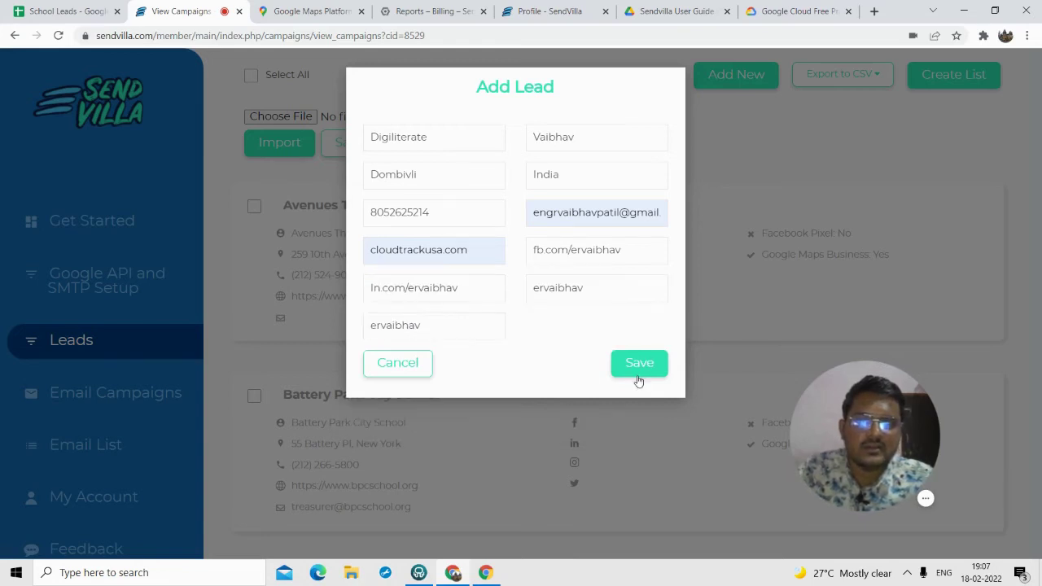
click(639, 368)
Step: Save the Digiliterate lead, then download the sample lead-import CSV and open it
click(639, 365)
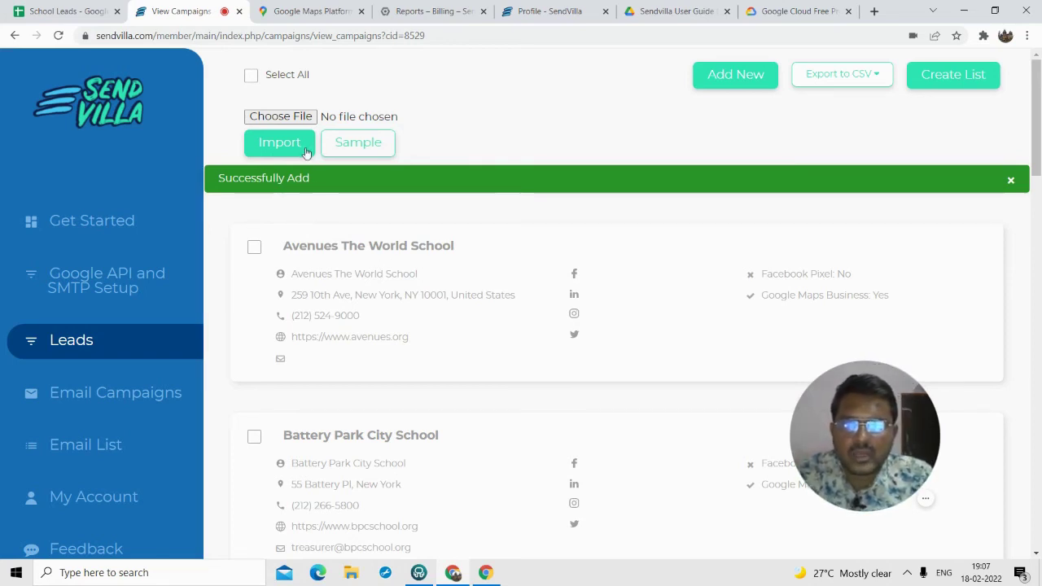
click(361, 148)
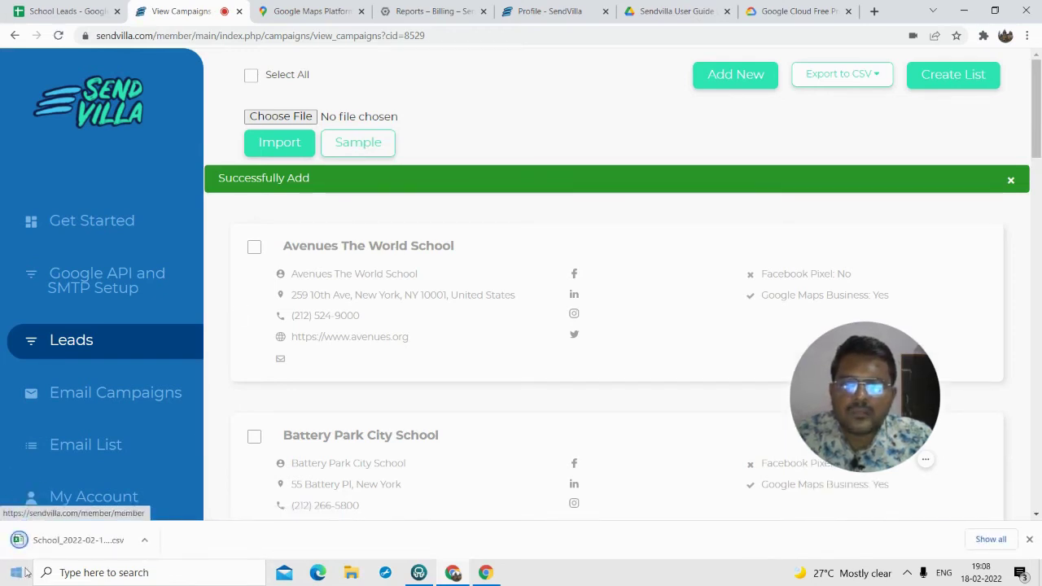
click(68, 541)
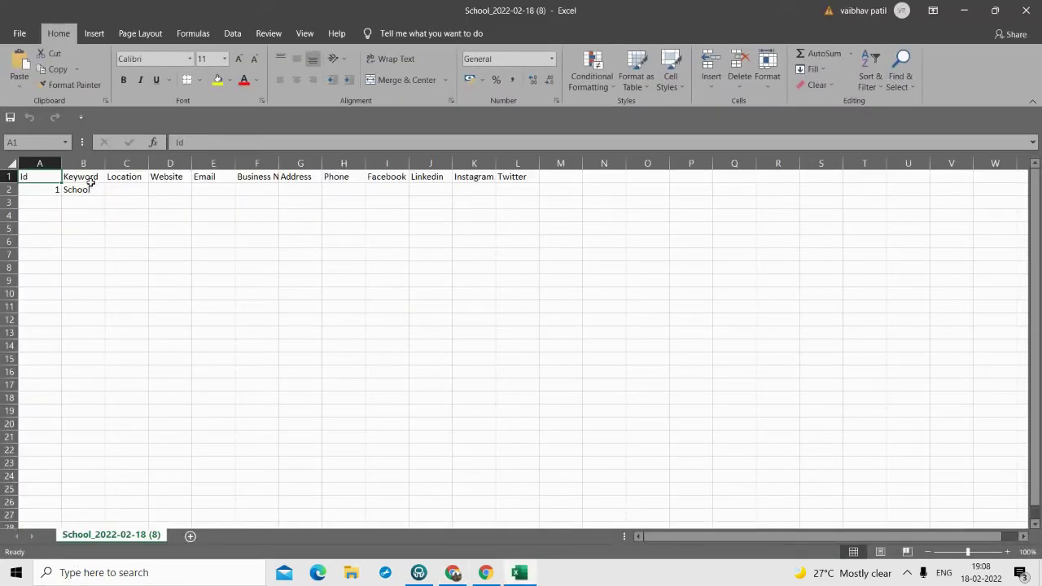
Step: Widen the Keyword, Business Name, Address and Facebook columns, then save the workbook
drag(105, 165, 109, 169)
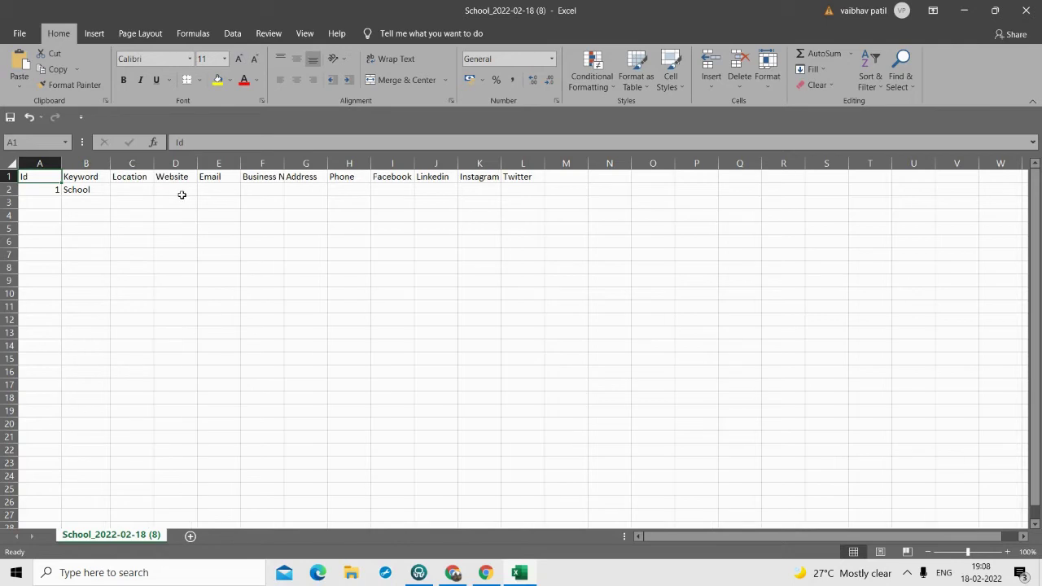
click(143, 188)
click(168, 193)
click(232, 195)
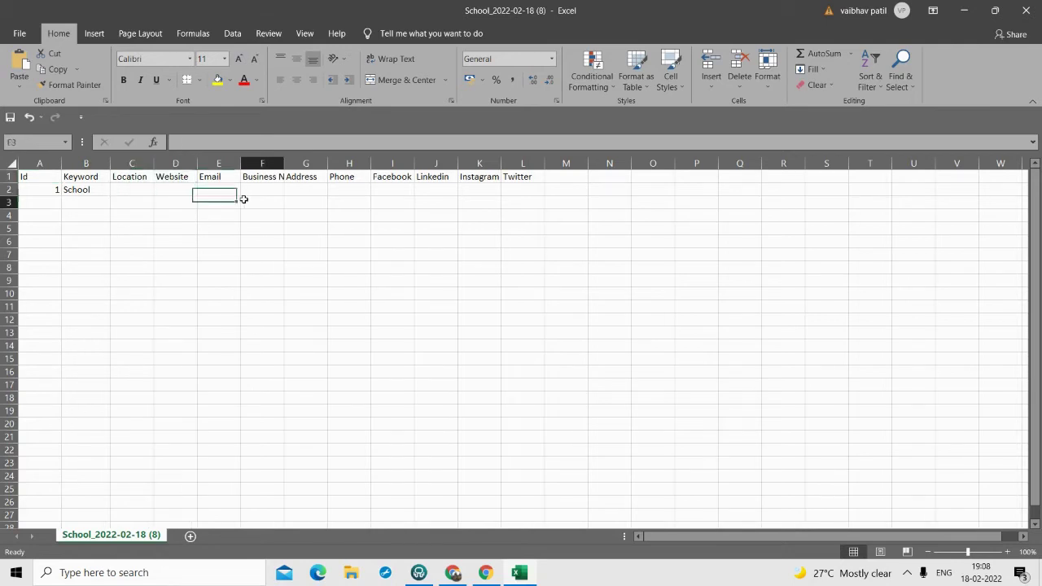
click(259, 195)
drag(283, 163, 420, 162)
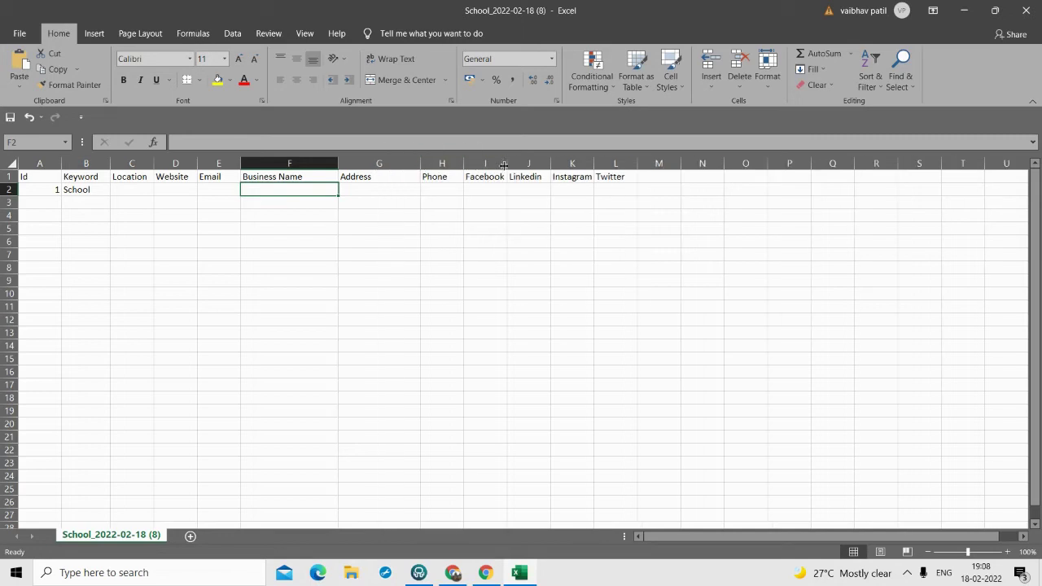
drag(506, 163, 525, 163)
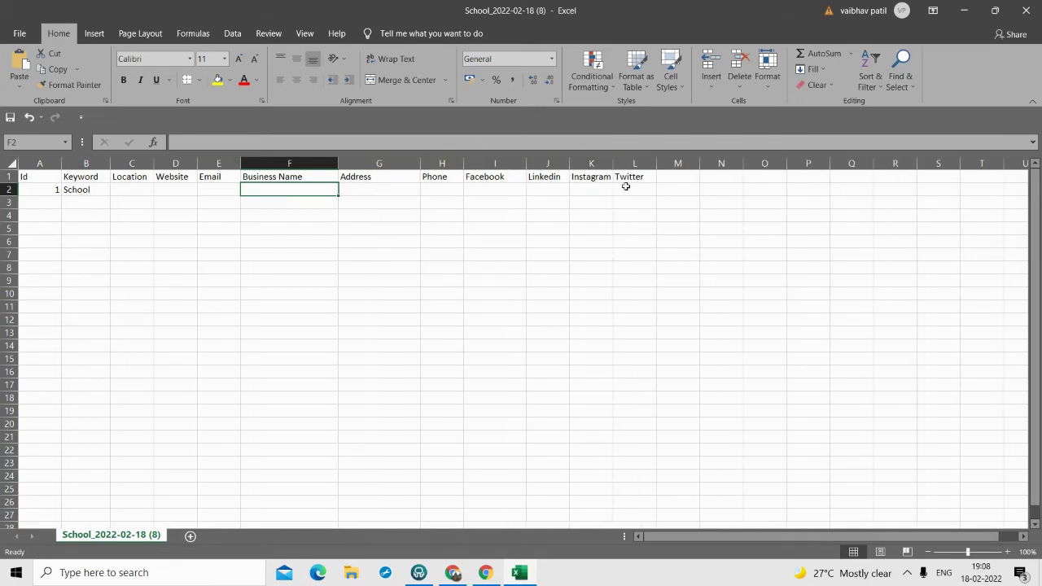
click(18, 36)
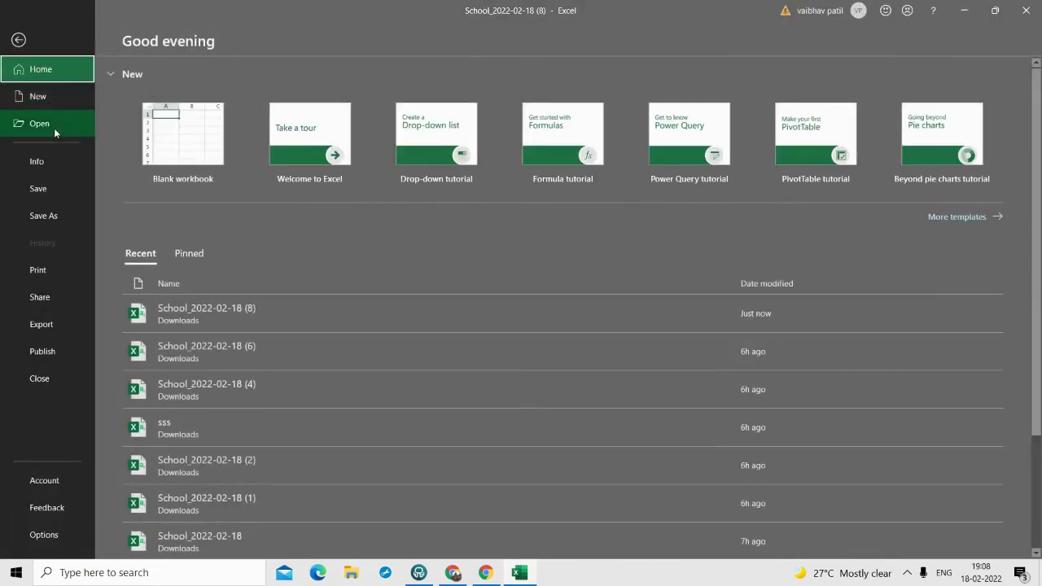
click(48, 188)
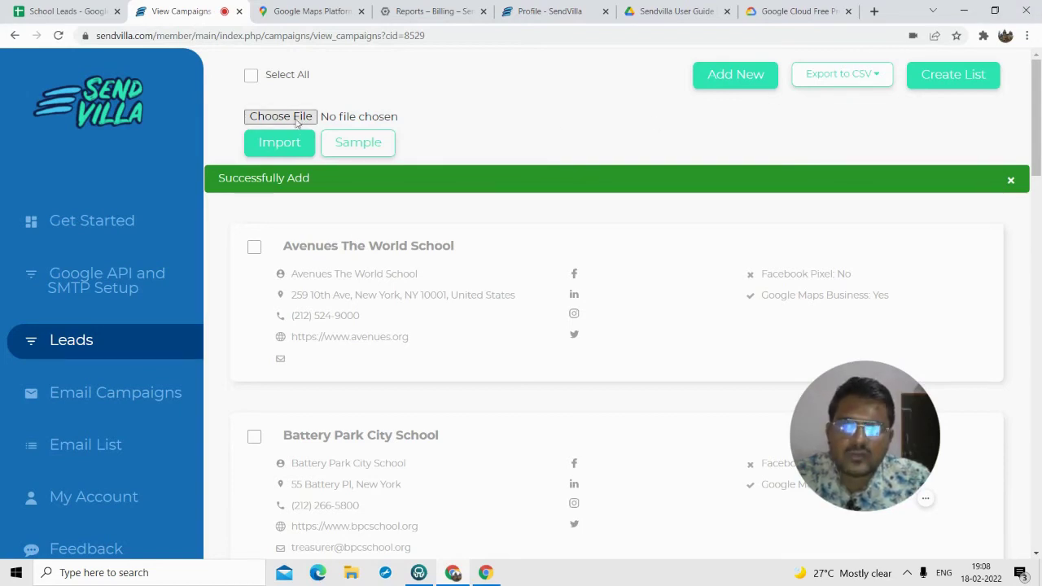
Step: Import School_2022-02-18 (8).csv from Downloads into the school campaign's leads
click(296, 121)
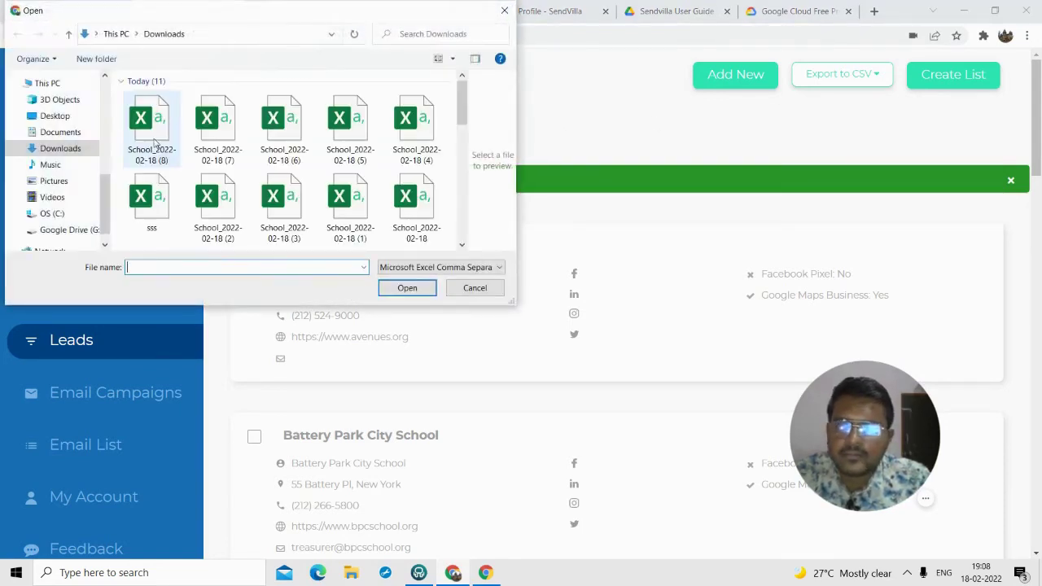
click(153, 145)
click(411, 288)
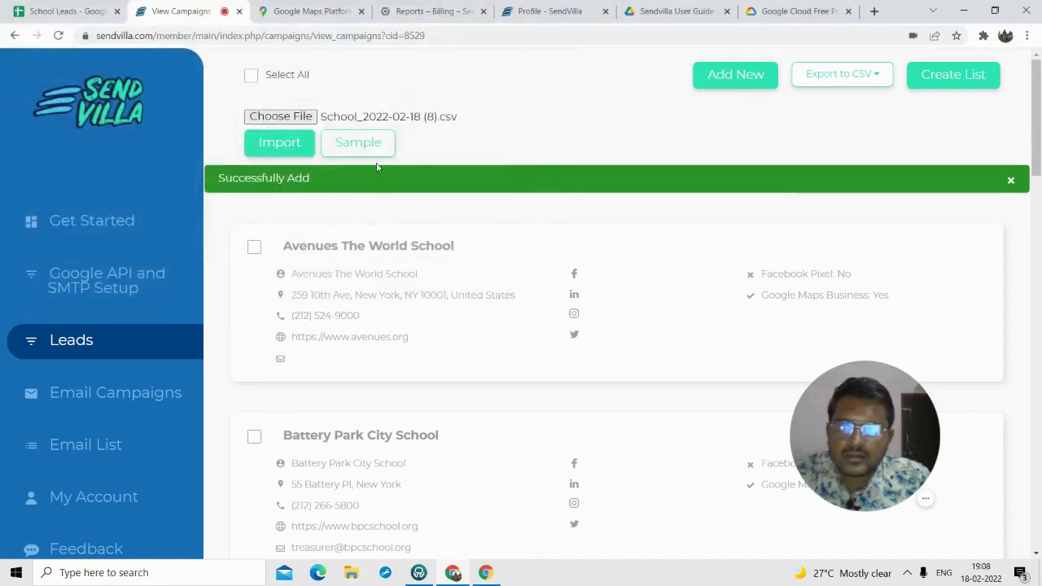
click(278, 149)
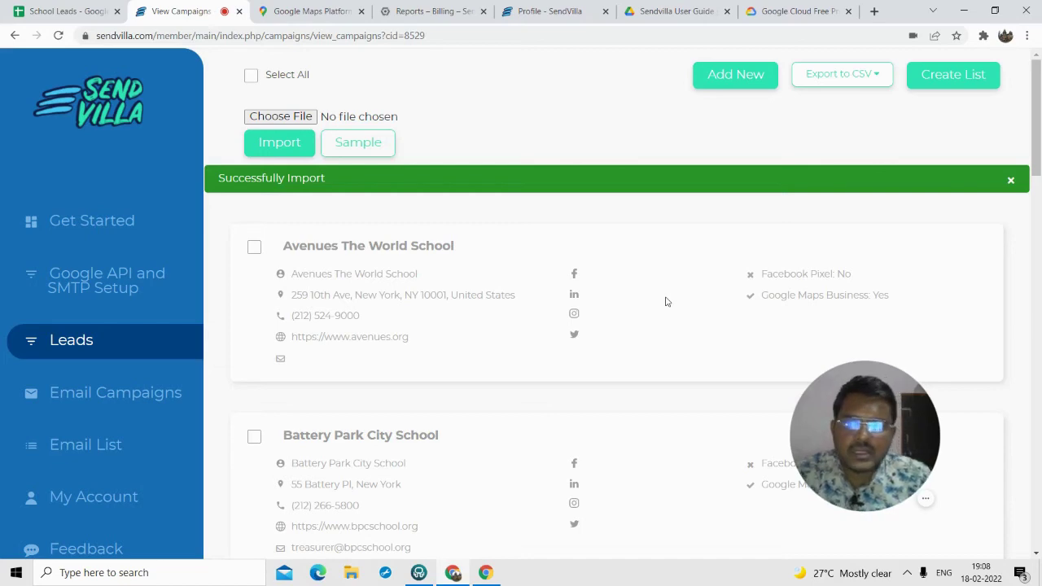
Step: Review the imported school leads, pointing out the 'Facebook Pixel: No' value
scroll(452, 385, down, 10)
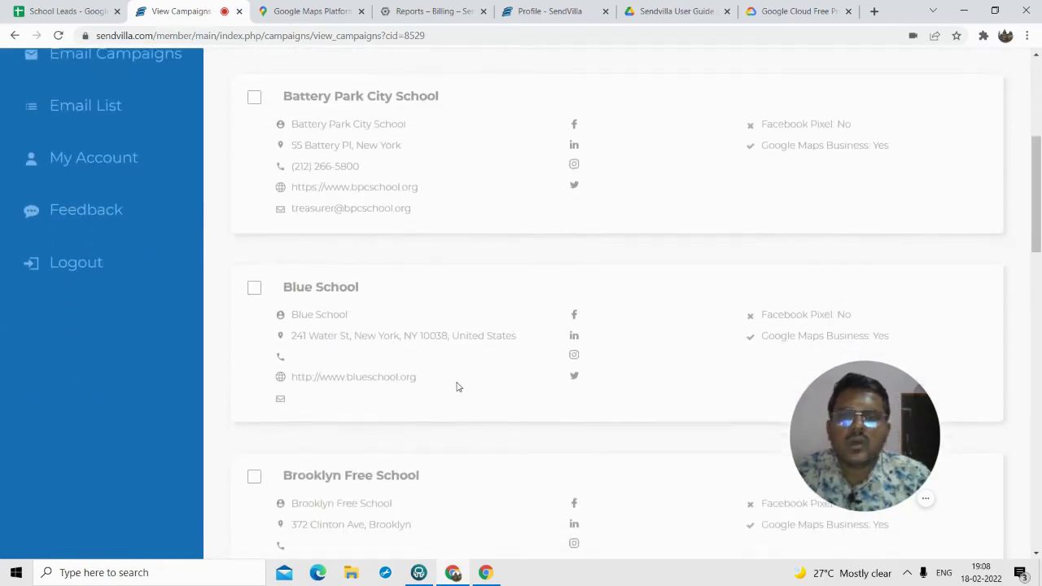
scroll(451, 385, up, 10)
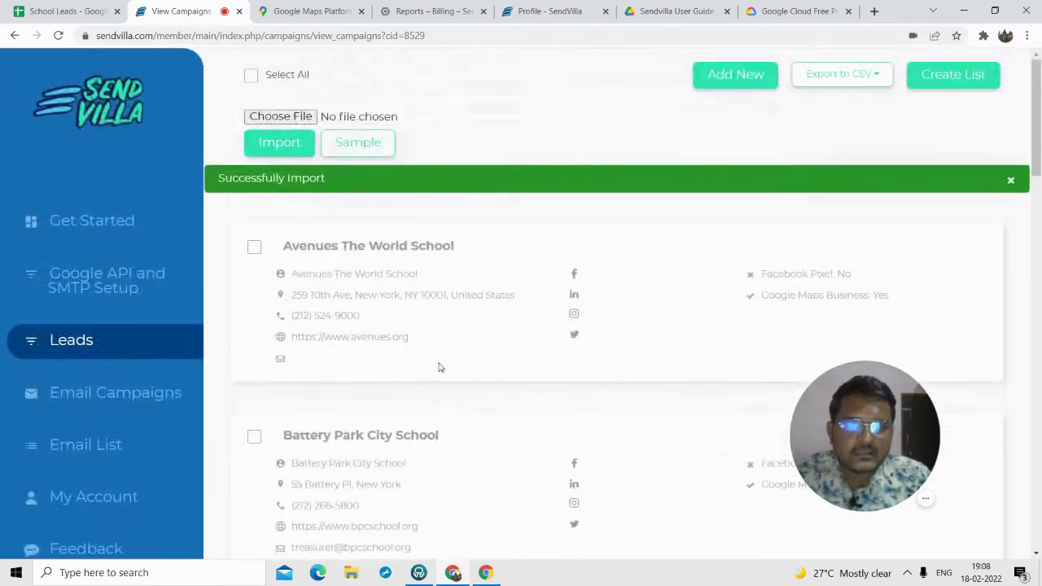
drag(832, 413, 388, 411)
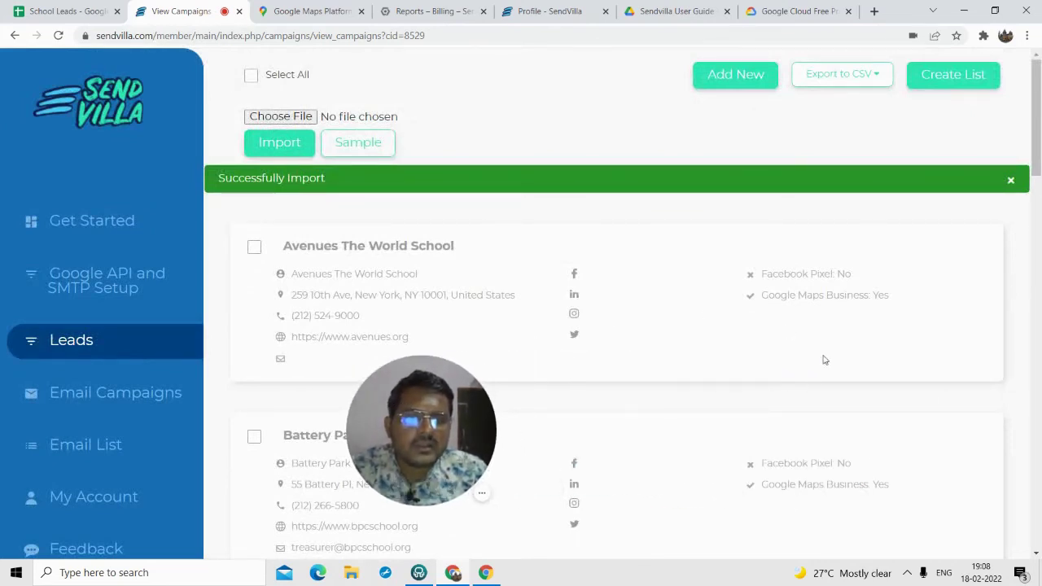
double_click(767, 273)
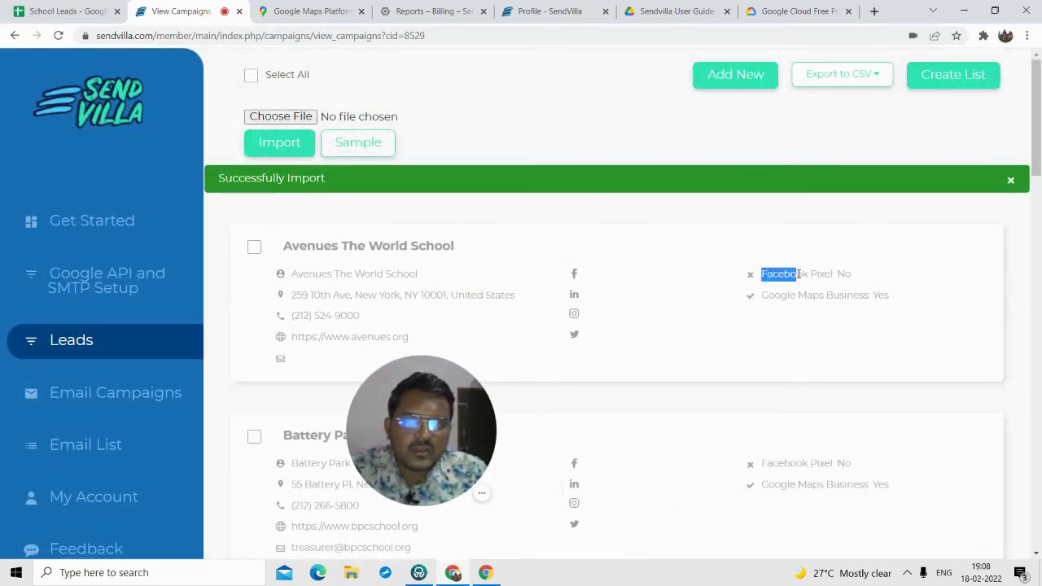
click(777, 275)
drag(765, 273, 825, 274)
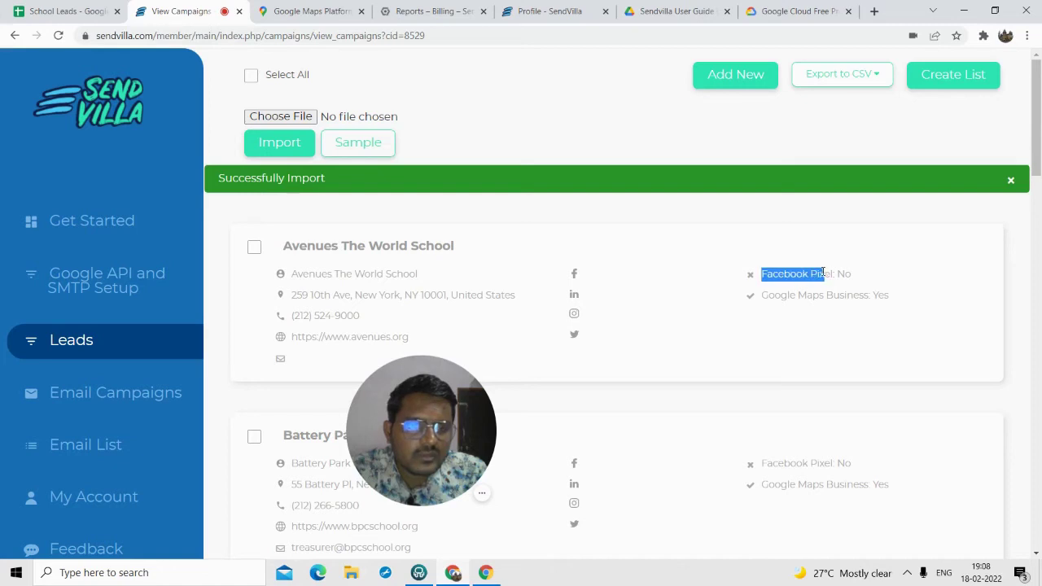
click(834, 274)
double_click(843, 274)
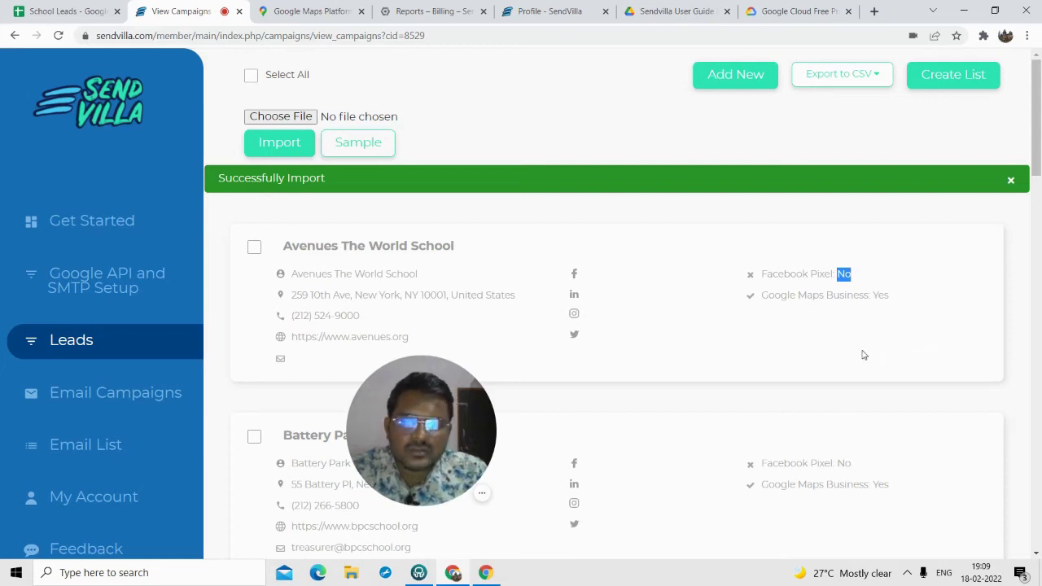
scroll(843, 367, down, 1)
scroll(816, 382, down, 3)
scroll(815, 382, up, 3)
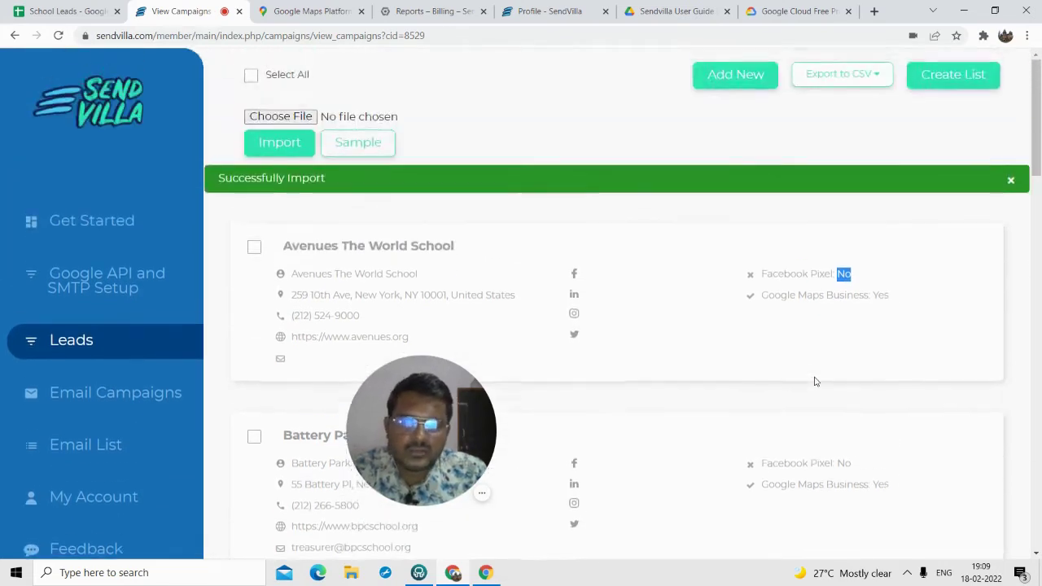
scroll(816, 381, down, 1)
scroll(815, 382, down, 7)
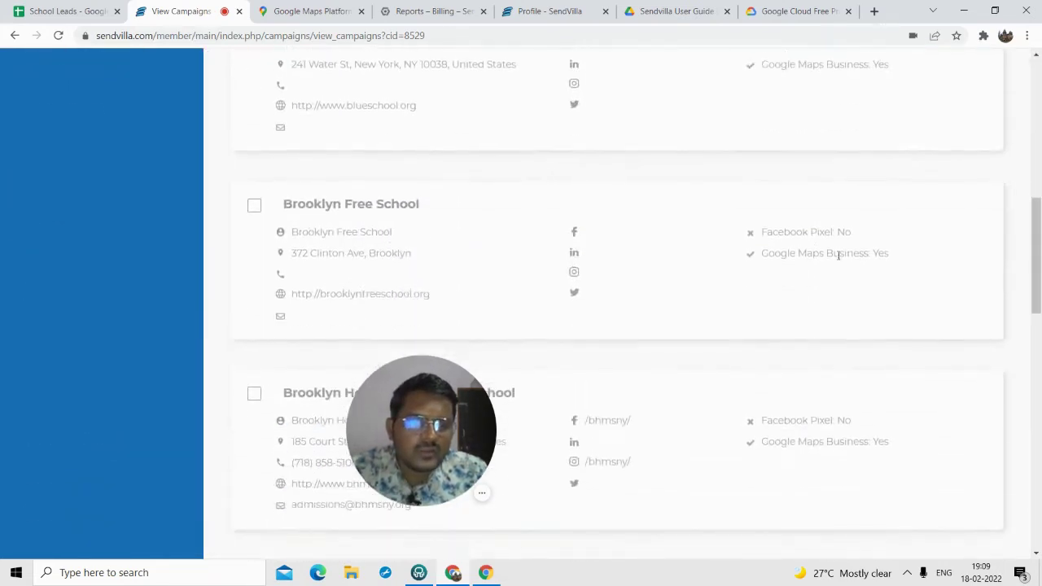
triple_click(843, 231)
click(847, 233)
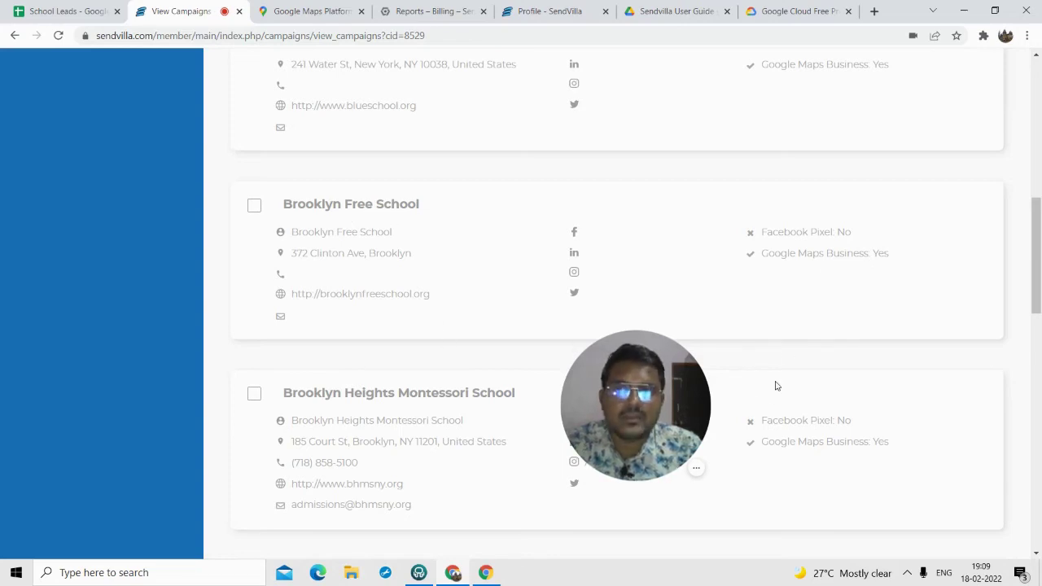
Step: Scroll through the Leads overview showing school at 59 leads and dentists at 11
mouse_move(662, 425)
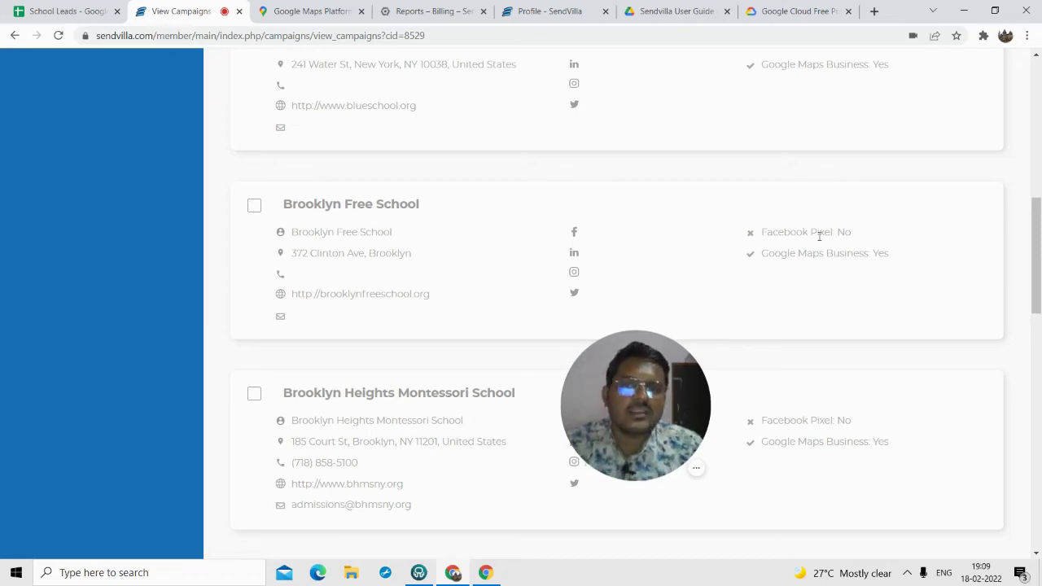
drag(633, 411, 457, 434)
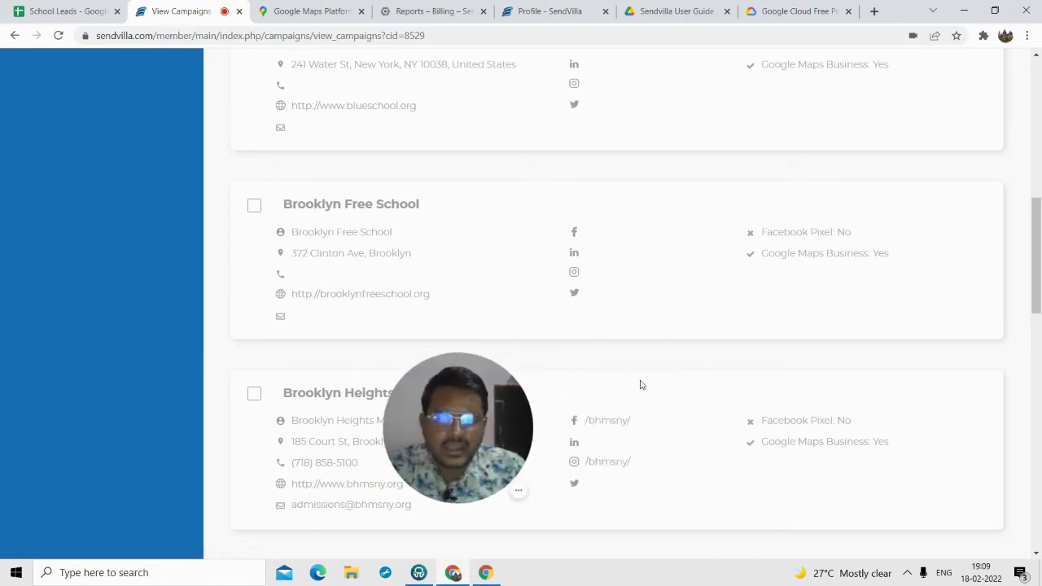
scroll(639, 385, down, 7)
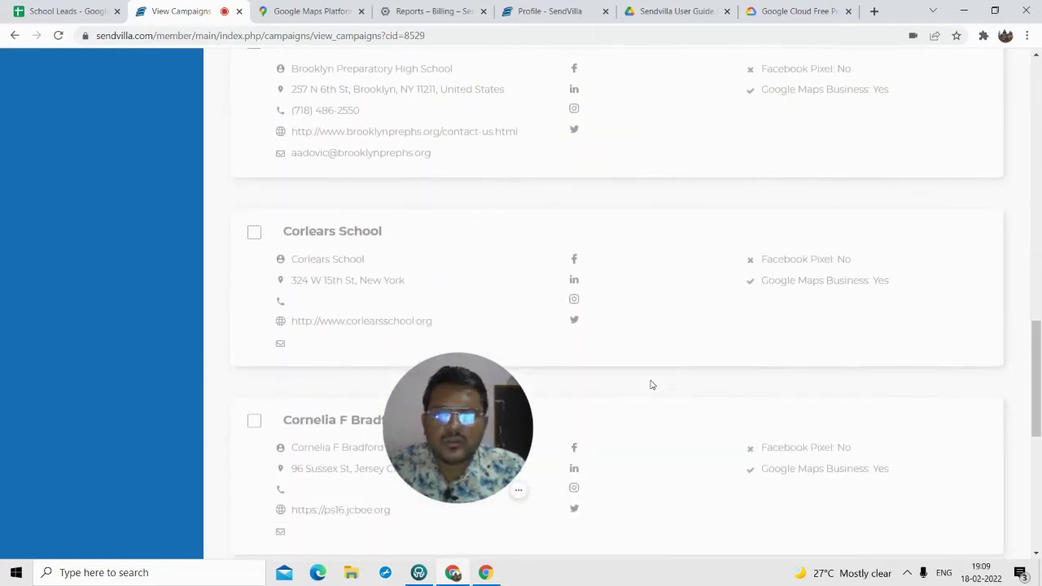
scroll(651, 384, down, 6)
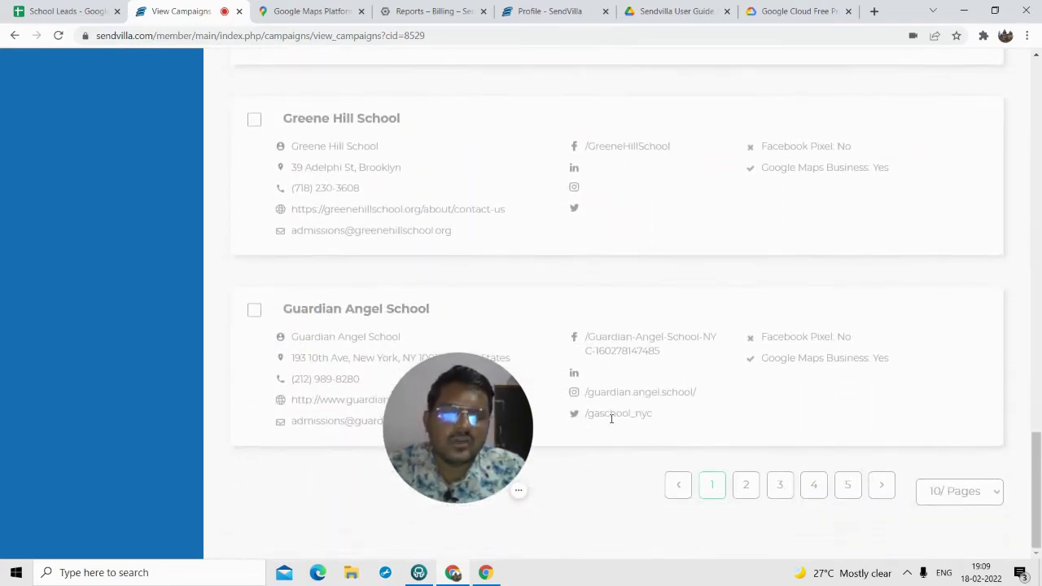
scroll(295, 345, up, 20)
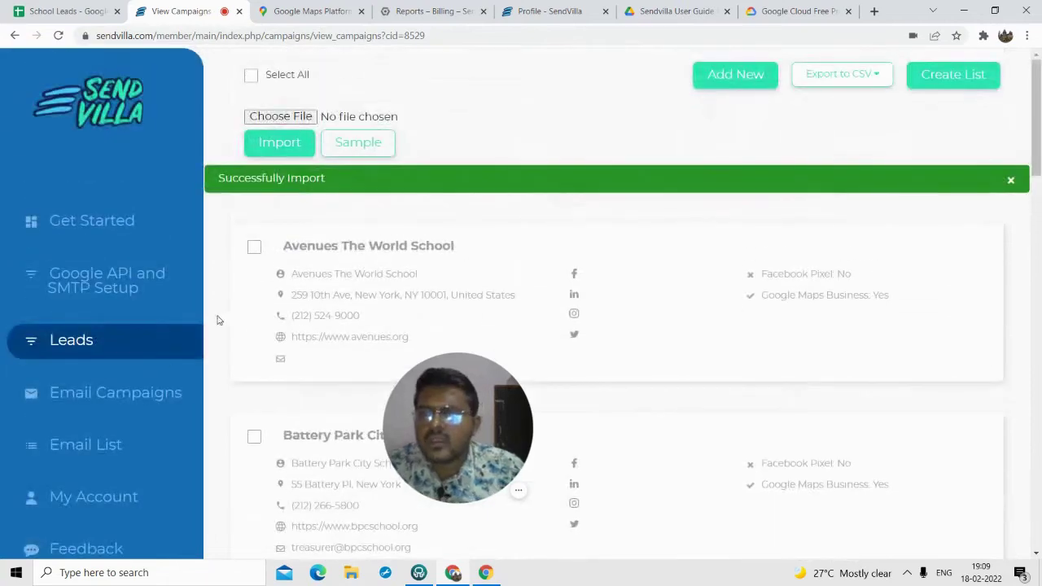
scroll(103, 297, down, 1)
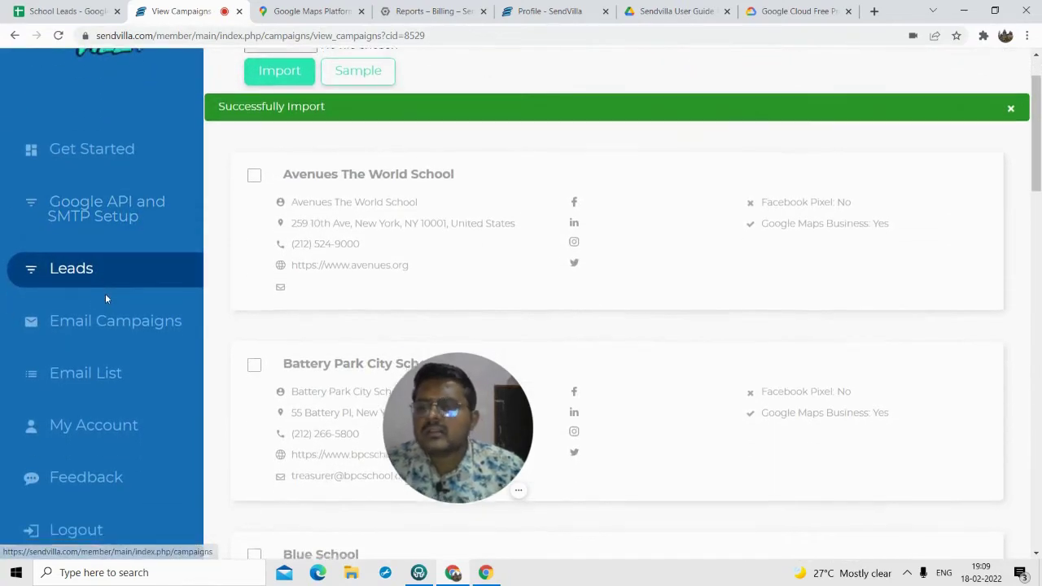
scroll(108, 326, down, 2)
scroll(114, 358, up, 3)
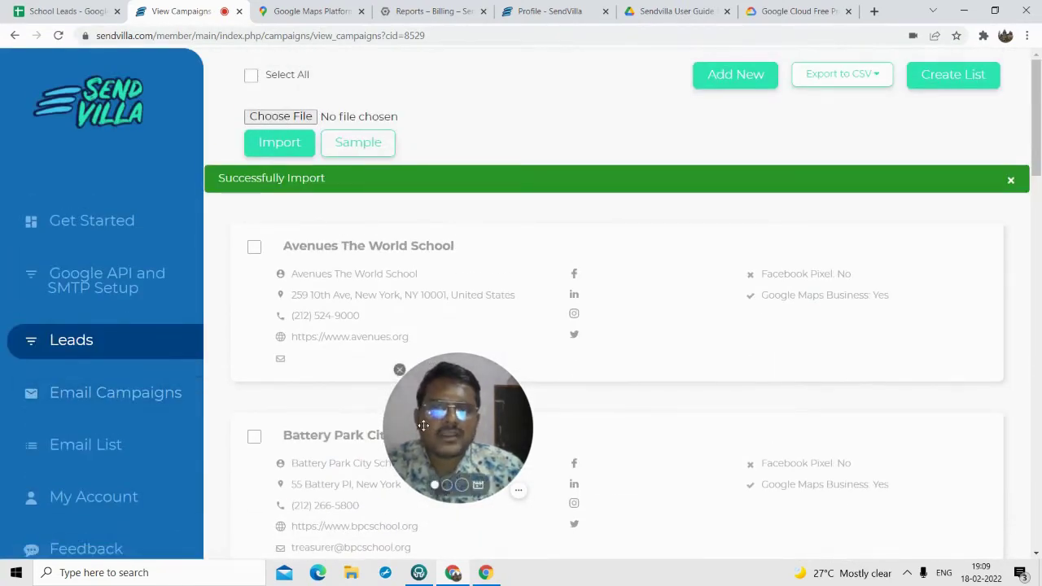
drag(423, 425, 475, 433)
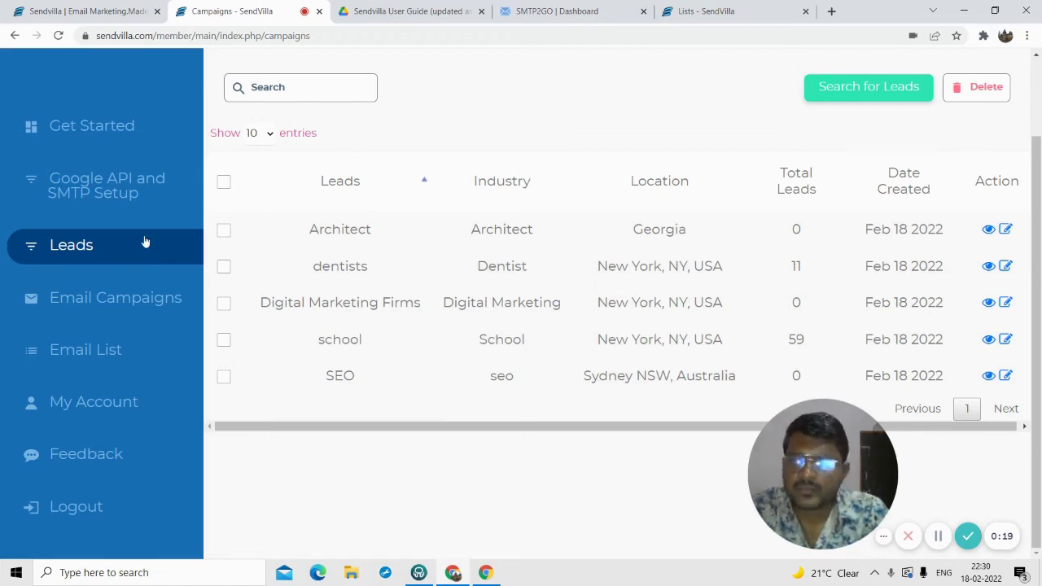
Step: Show the SMTP Setup settings with host smtp.gmail.com on port 587
click(119, 195)
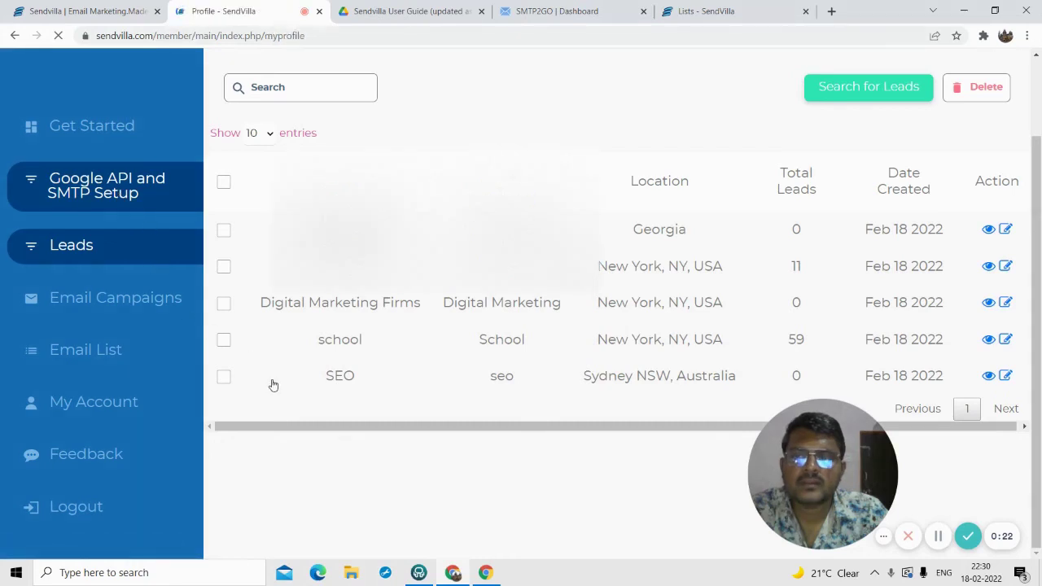
scroll(180, 315, down, 1)
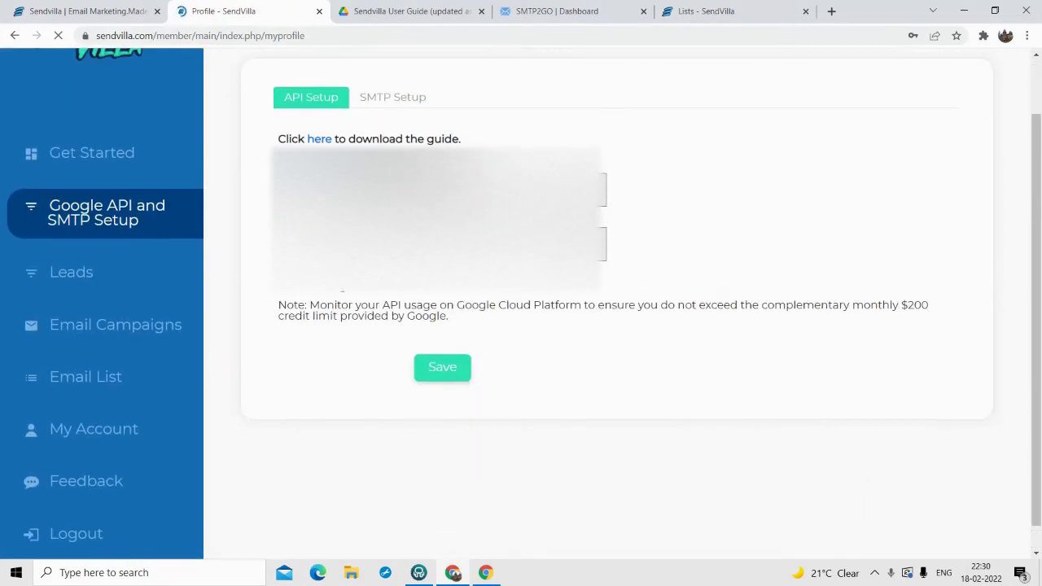
click(391, 99)
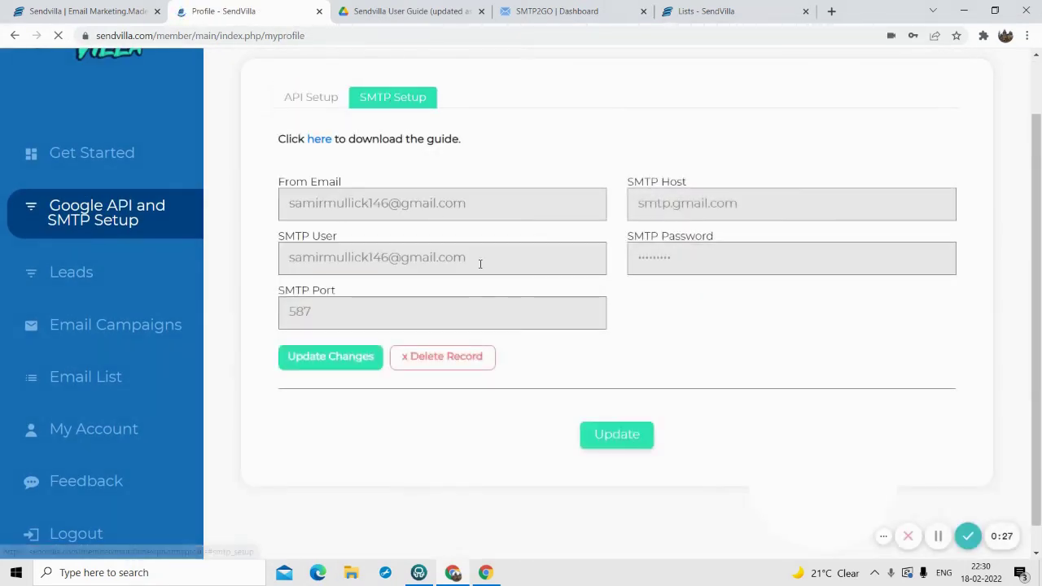
scroll(481, 252, up, 1)
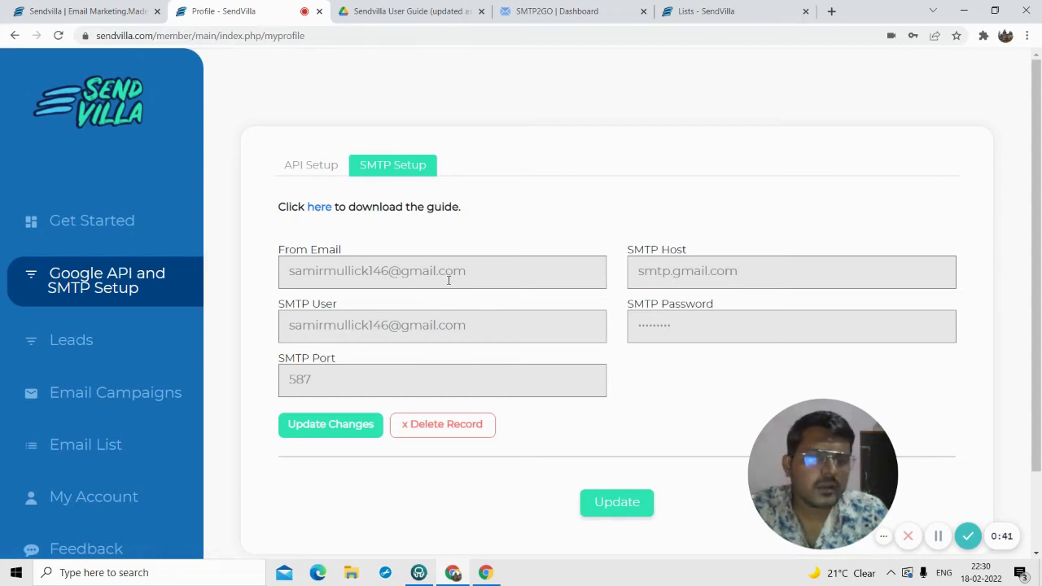
Step: Look over the SMTP2GO dashboard and its web address, then go back to SendVilla's SMTP form
click(536, 11)
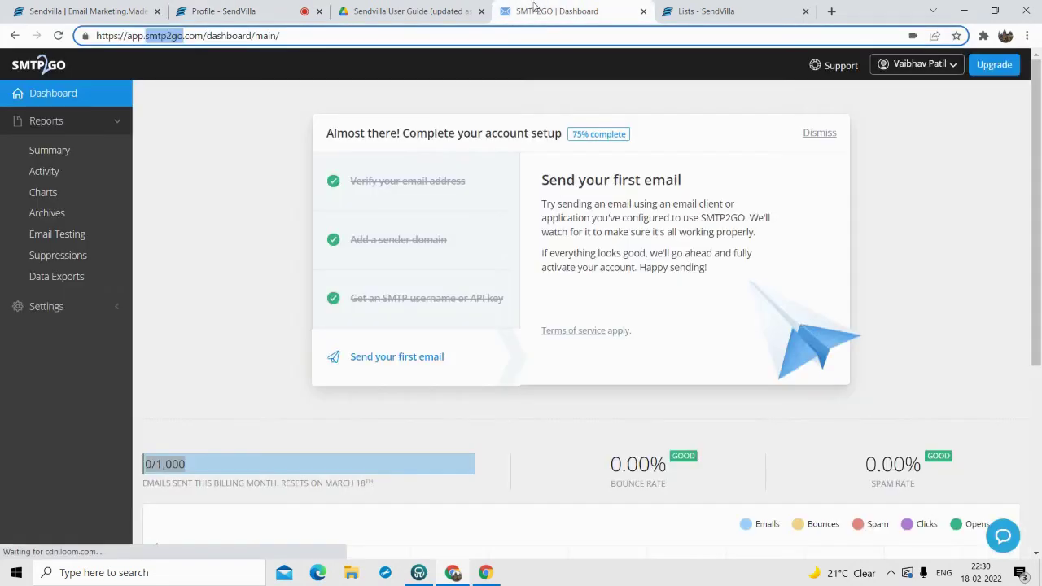
triple_click(188, 38)
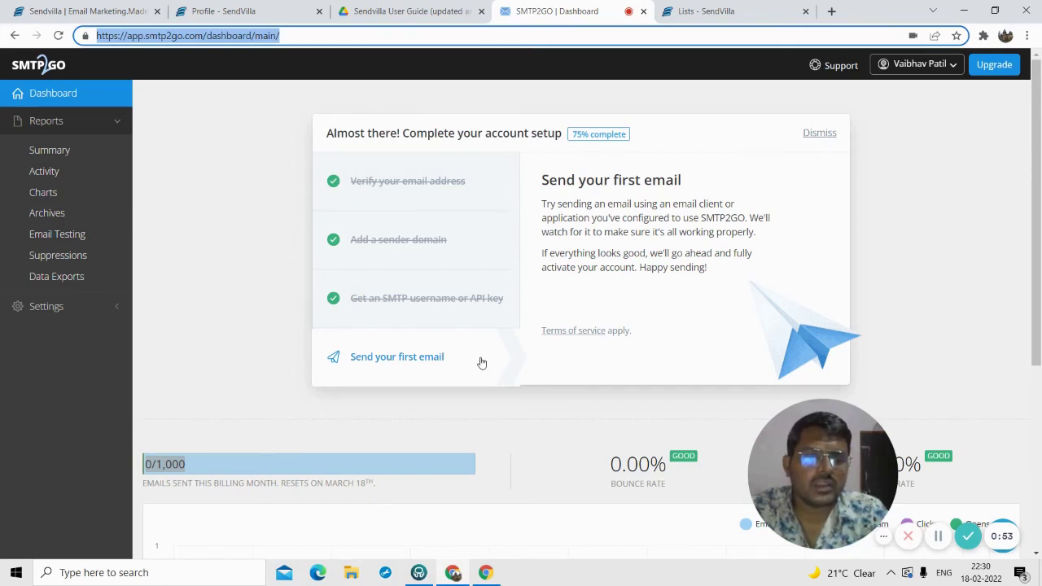
mouse_move(845, 419)
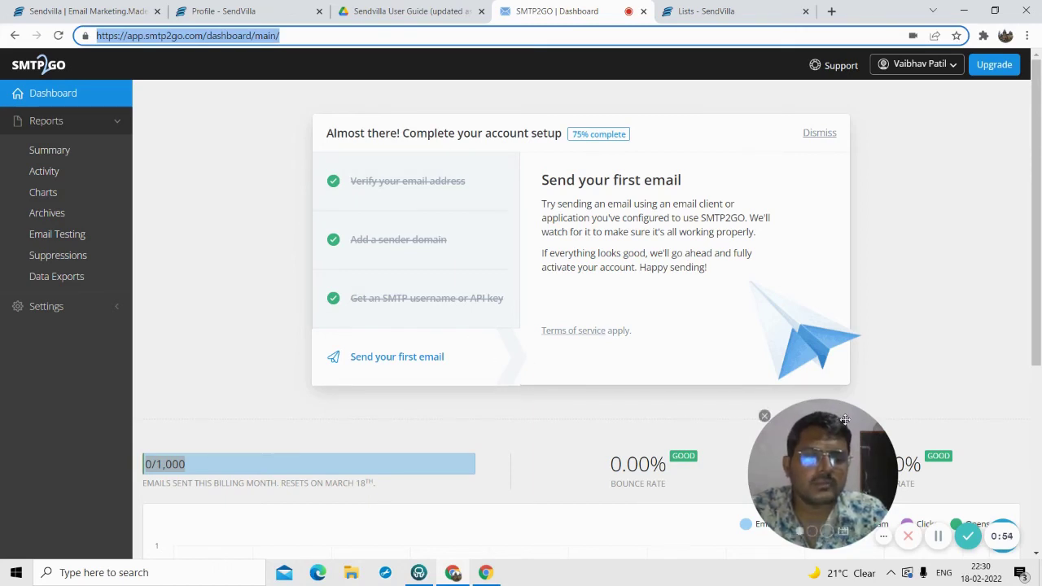
click(940, 536)
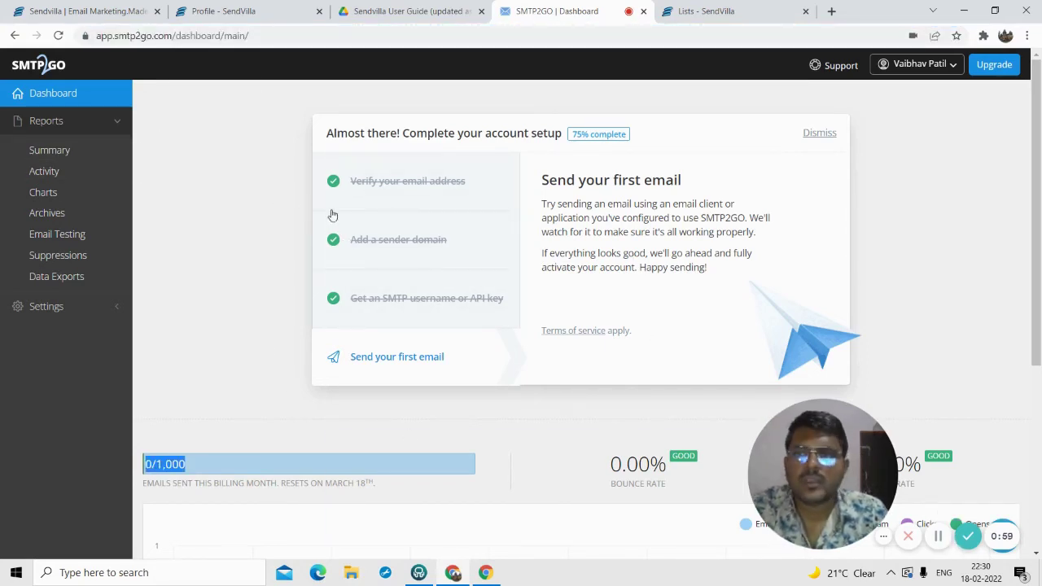
scroll(68, 221, down, 1)
scroll(360, 263, up, 1)
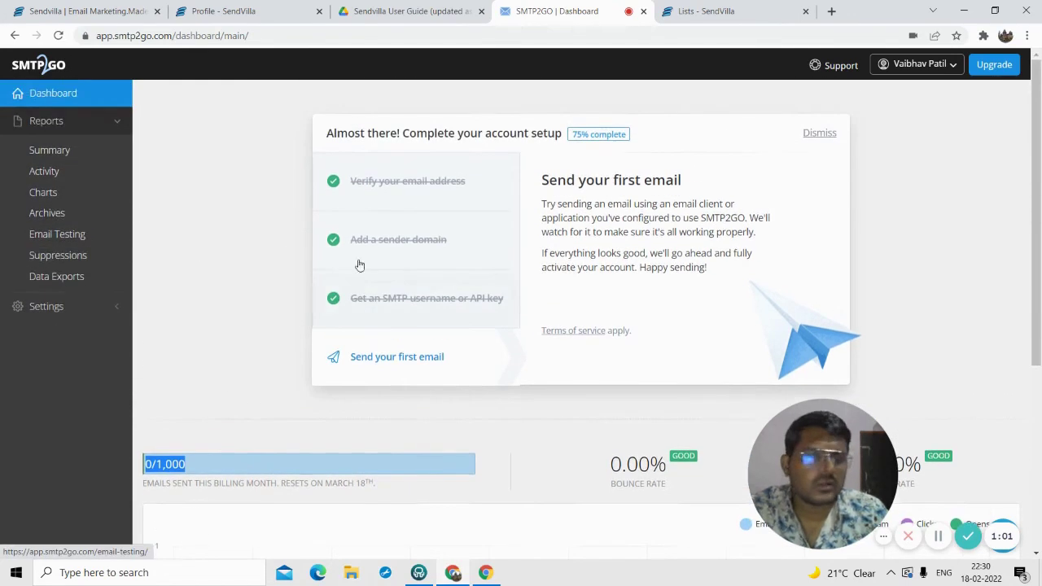
click(219, 10)
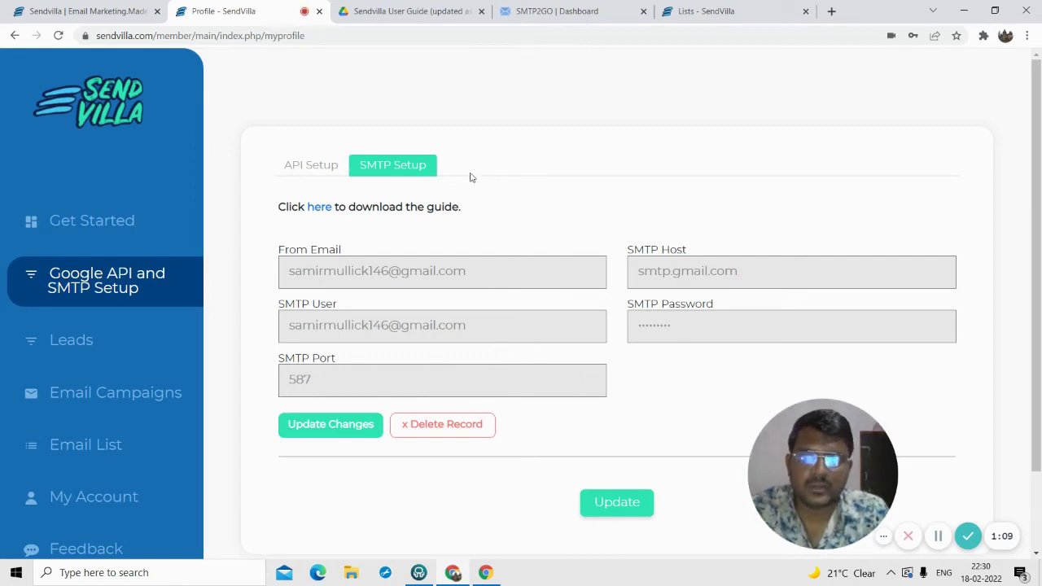
click(407, 11)
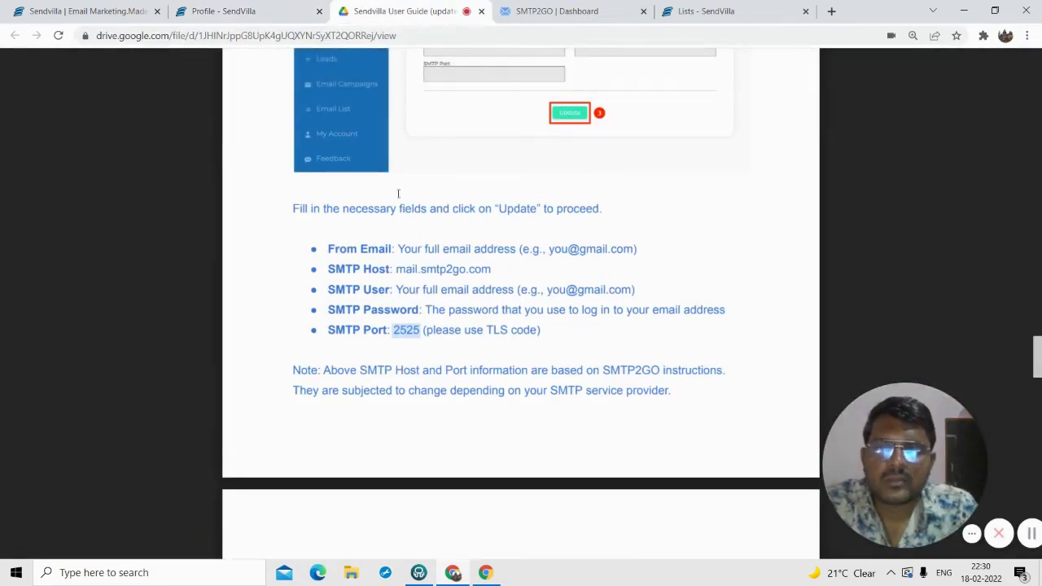
click(300, 8)
key(ctrl+Tab)
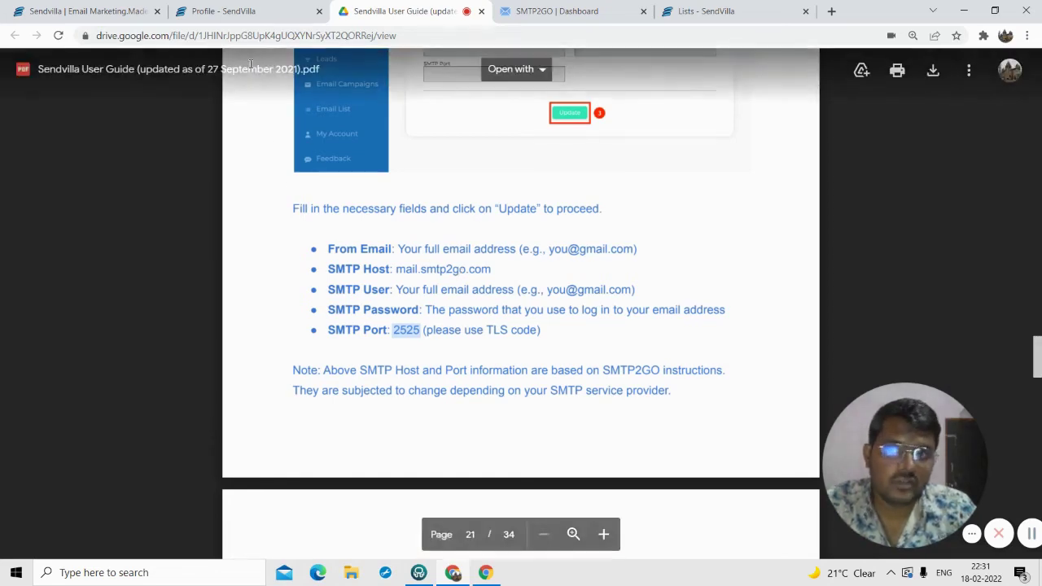
click(270, 10)
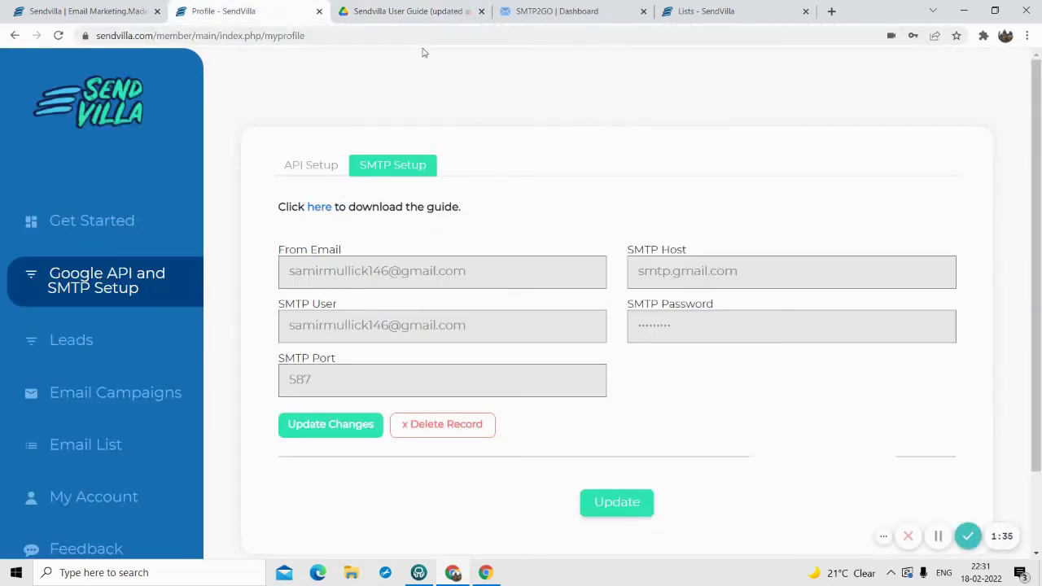
click(412, 12)
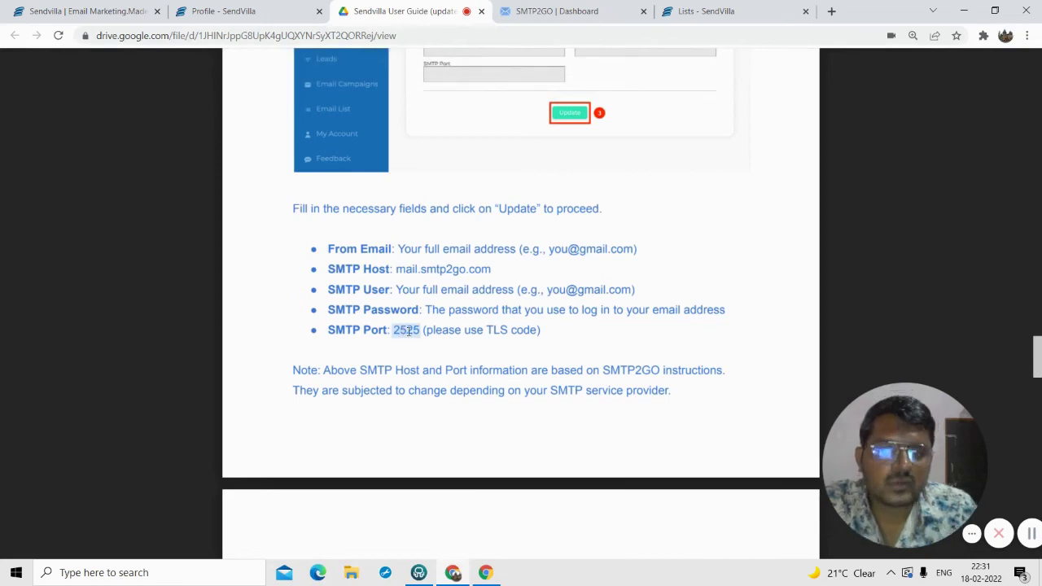
double_click(421, 271)
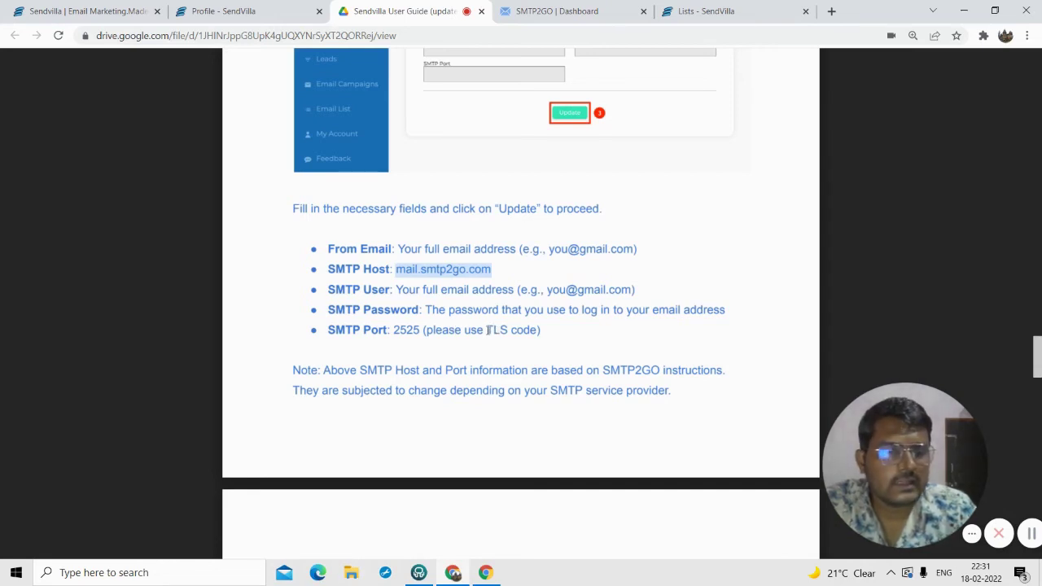
double_click(489, 331)
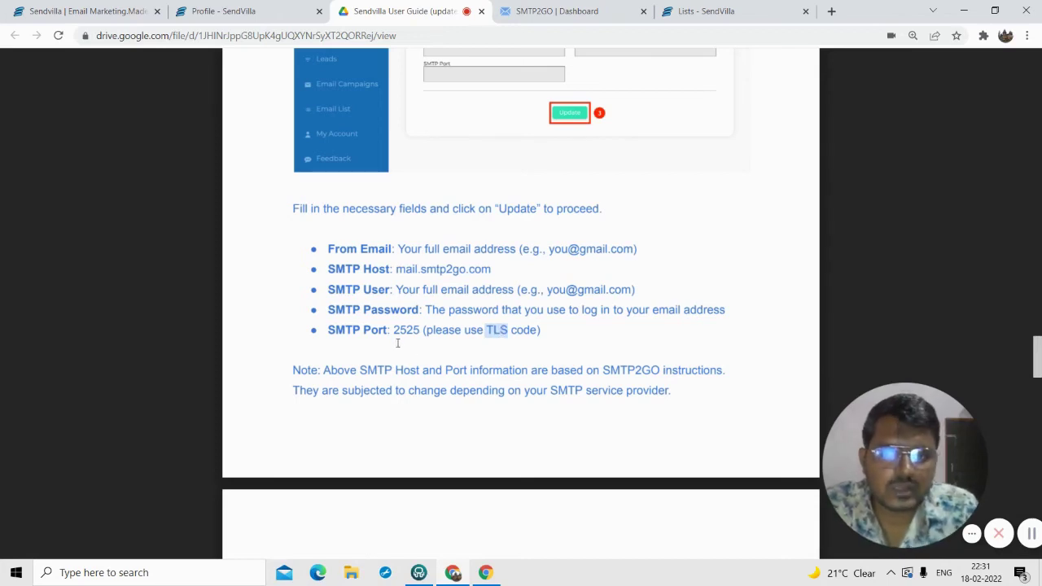
double_click(437, 270)
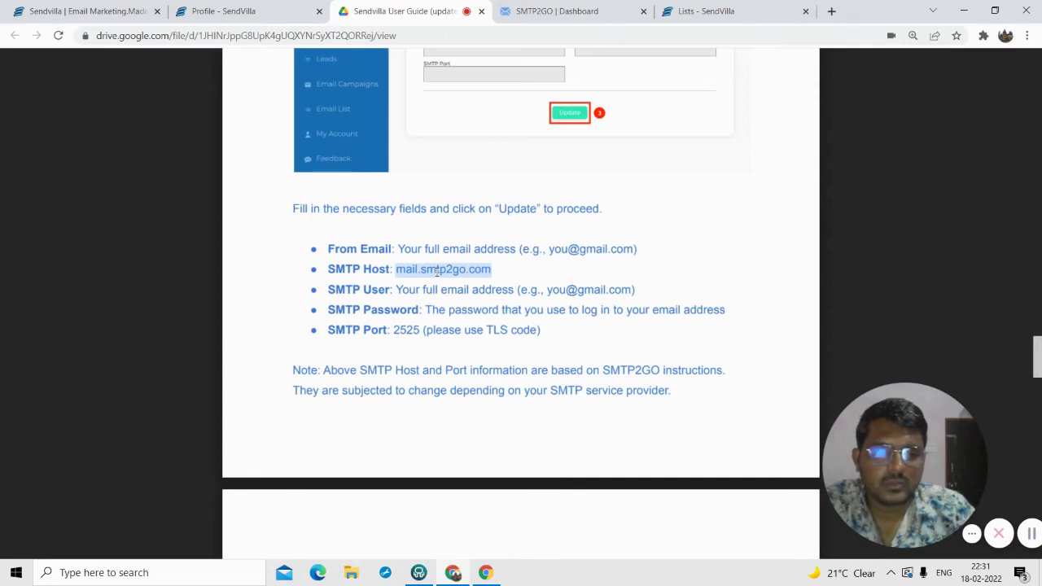
click(490, 329)
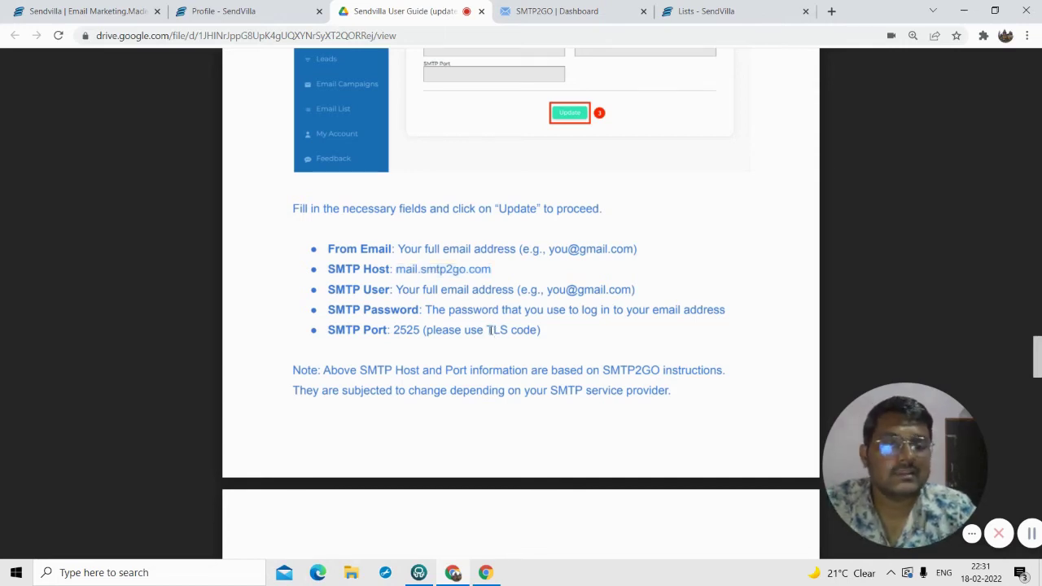
scroll(445, 330, down, 1)
scroll(442, 328, up, 1)
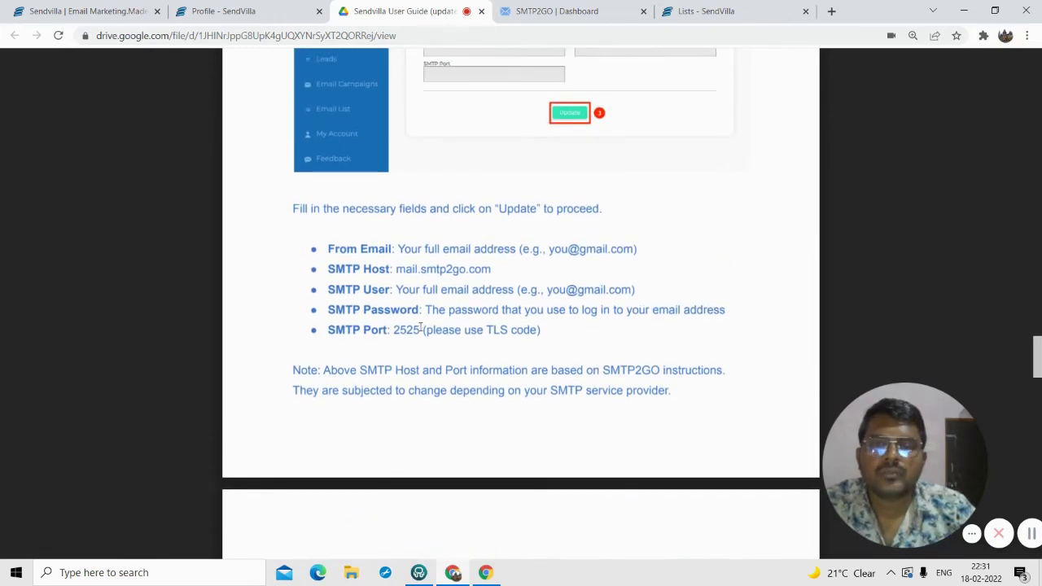
double_click(411, 329)
click(444, 278)
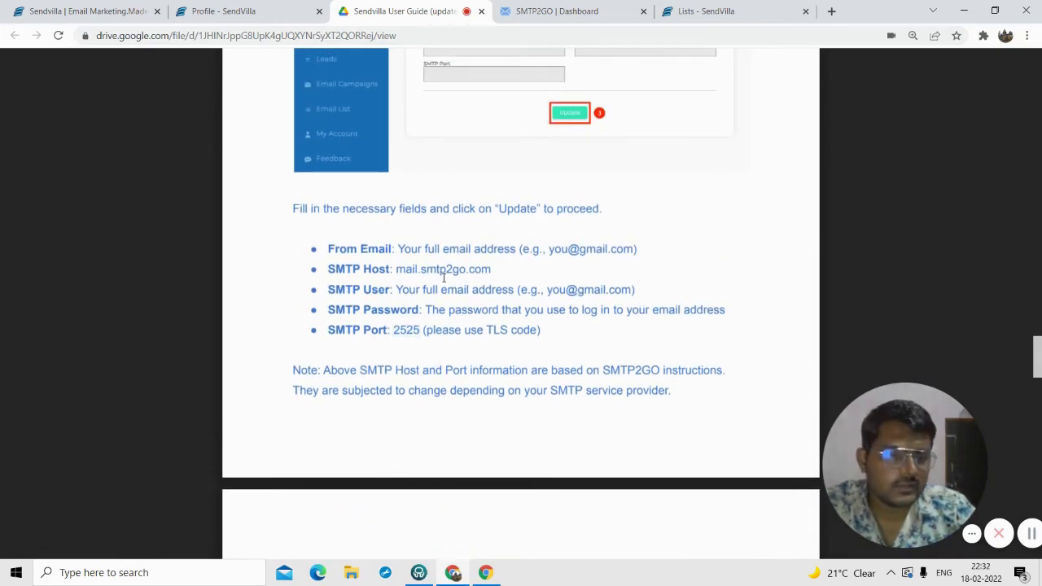
scroll(424, 403, down, 2)
scroll(424, 403, up, 2)
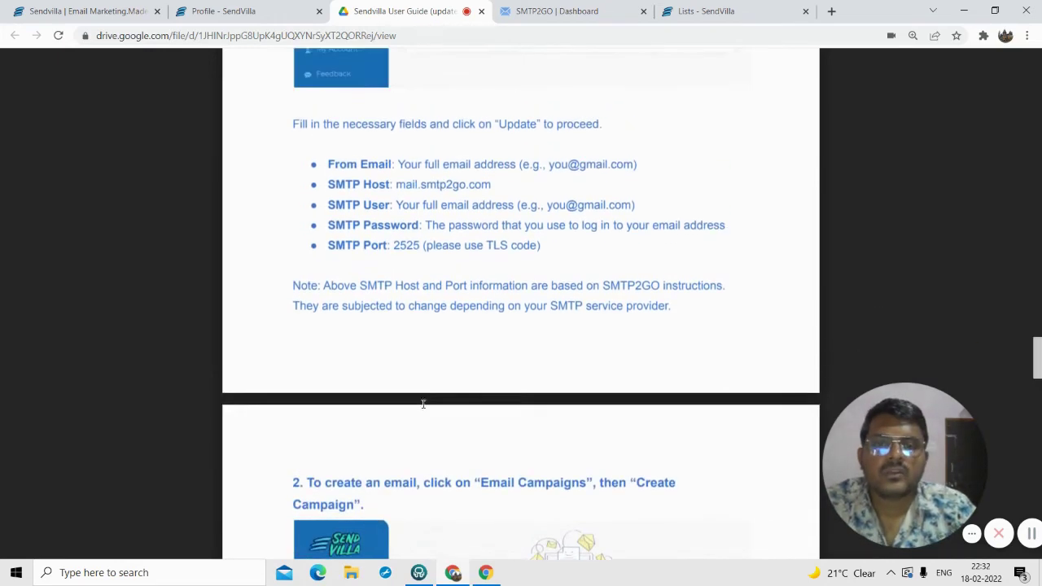
click(255, 13)
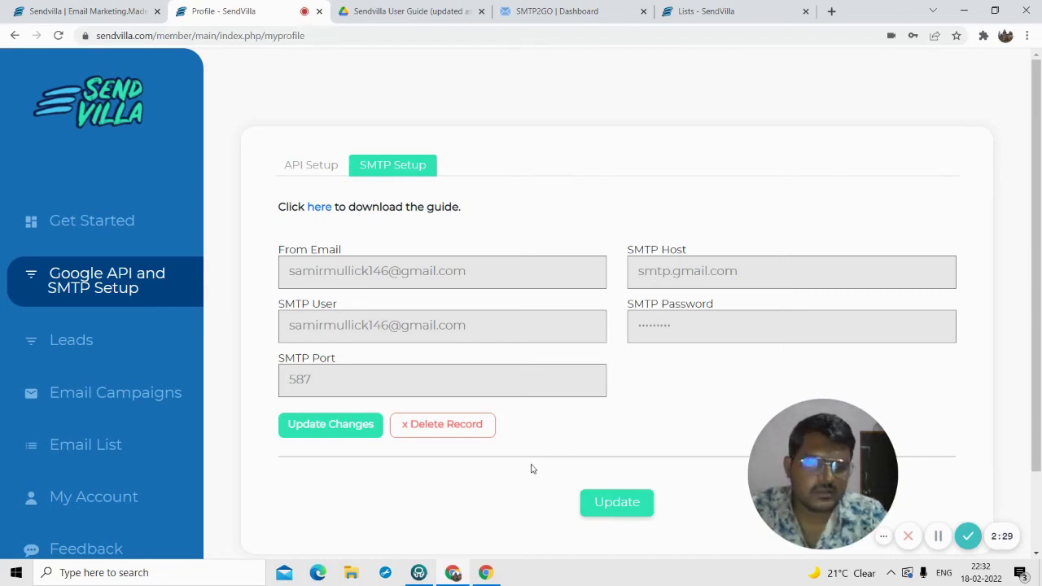
scroll(144, 444, down, 1)
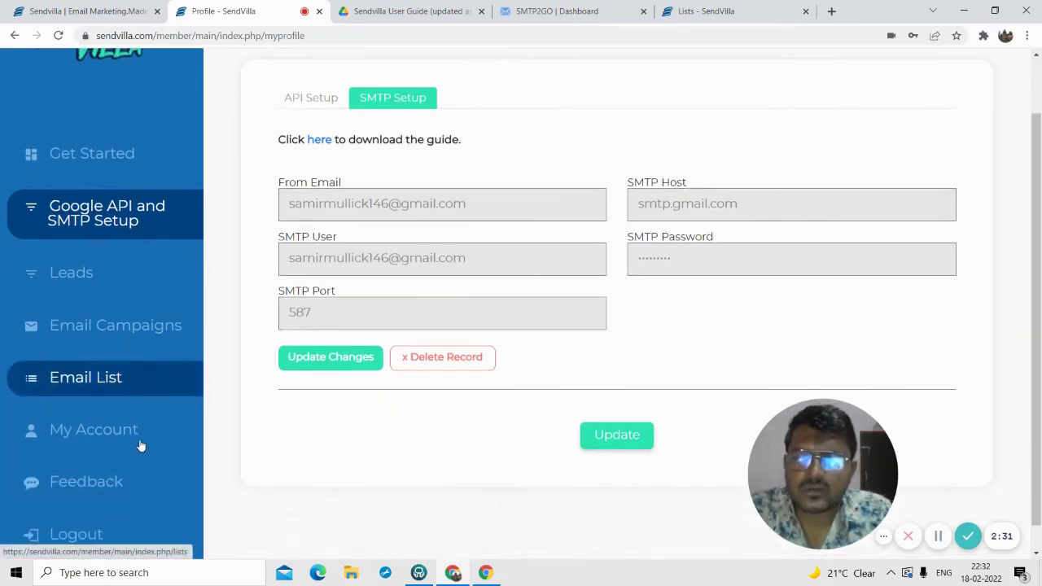
scroll(114, 407, up, 1)
scroll(109, 366, down, 1)
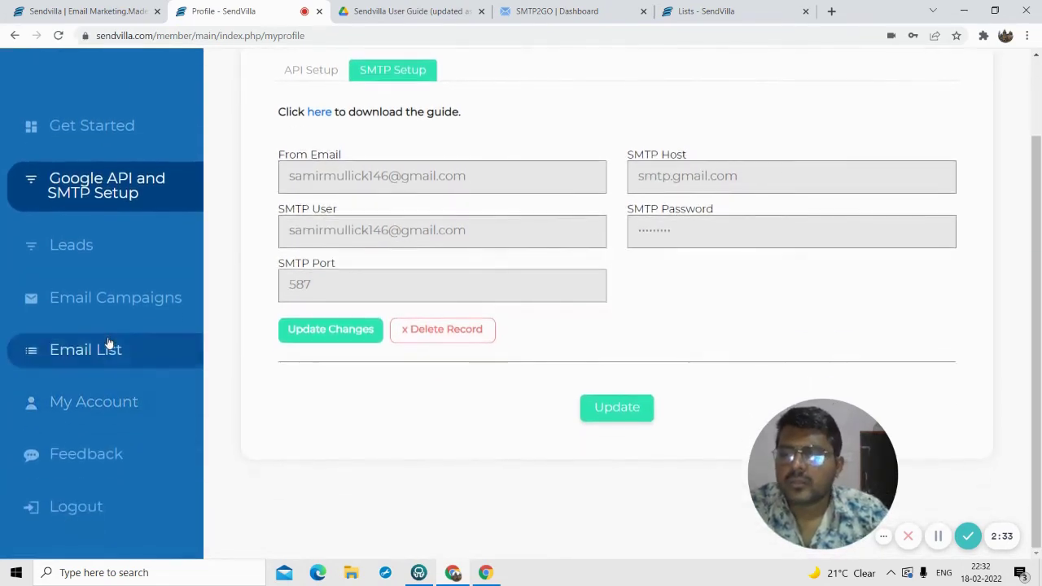
scroll(110, 340, up, 1)
scroll(111, 342, down, 1)
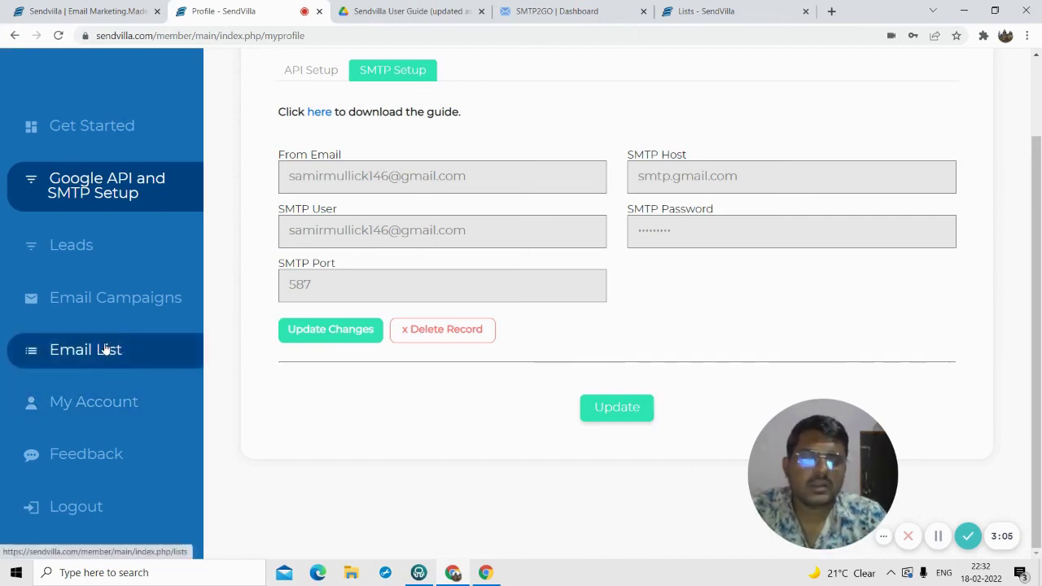
Step: Go to Email Campaigns and start creating a new campaign
click(119, 298)
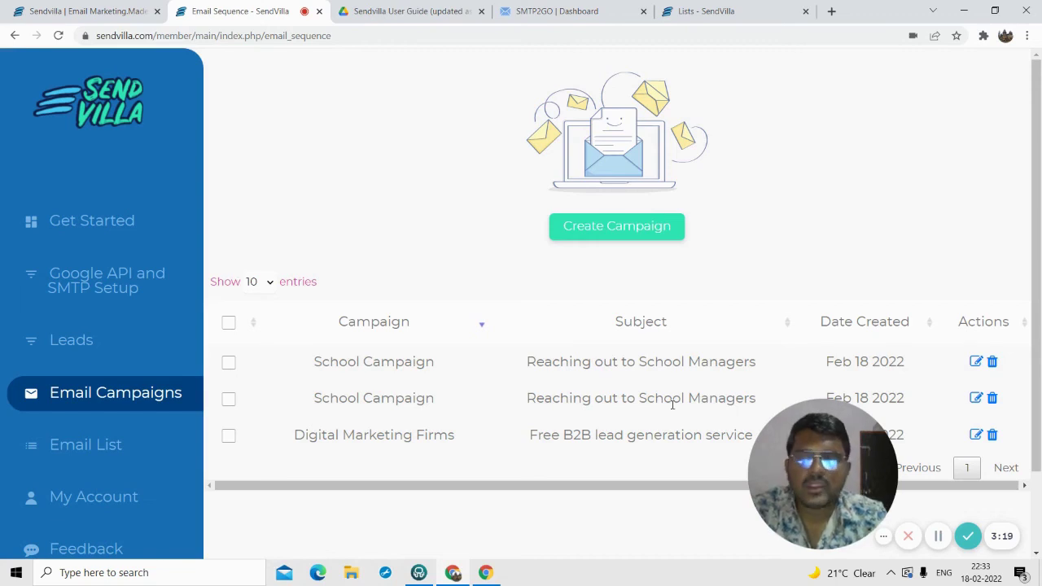
click(575, 240)
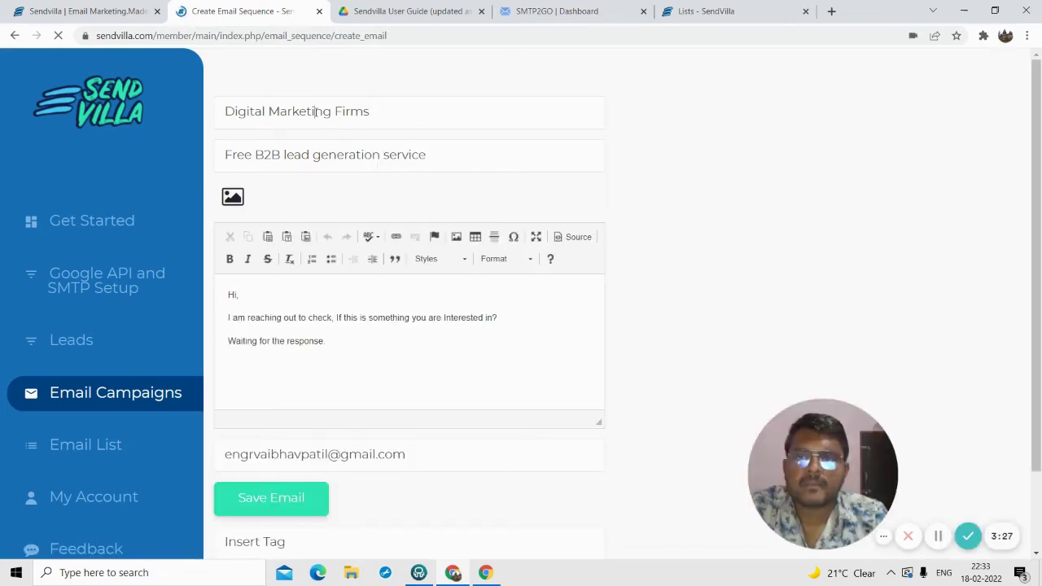
Step: Replace the campaign name Digital Marketing Firms with Dentist List
drag(336, 111, 225, 111)
key(BackSpace)
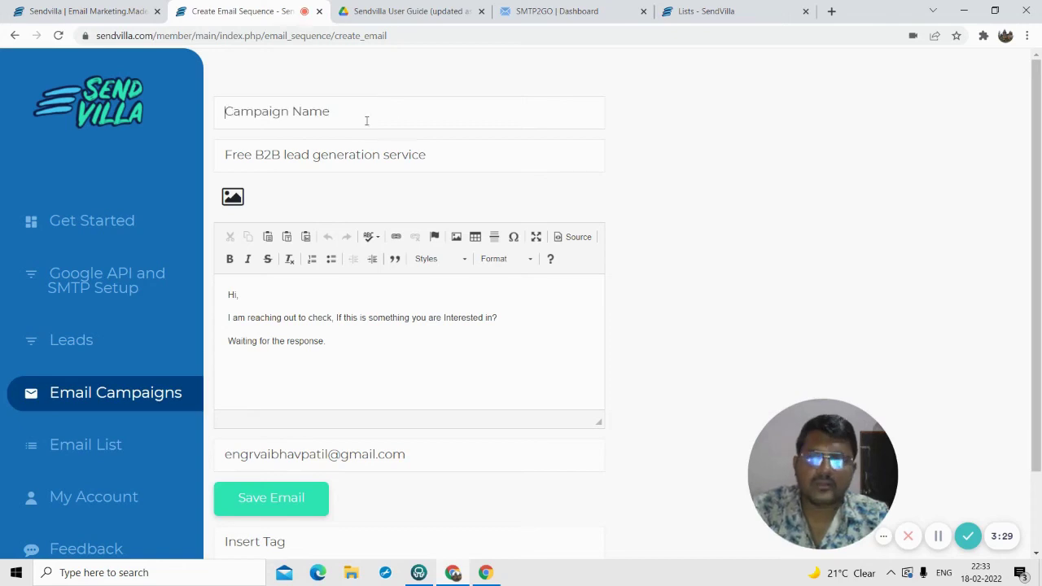
click(342, 114)
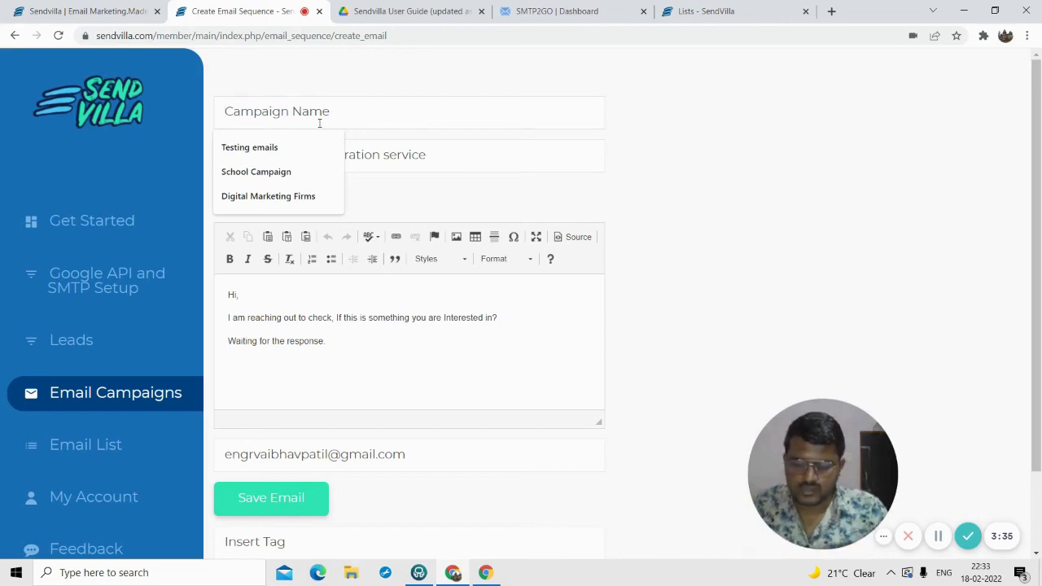
text(Dem)
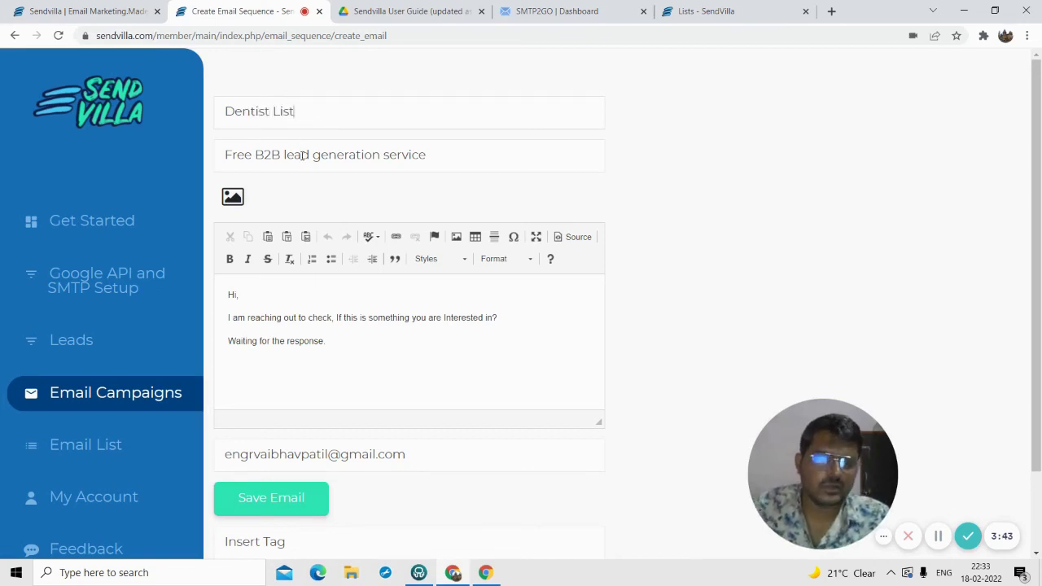
Step: Change the subject to 'Do you need this product?' and review the email body
triple_click(301, 159)
key(BackSpace)
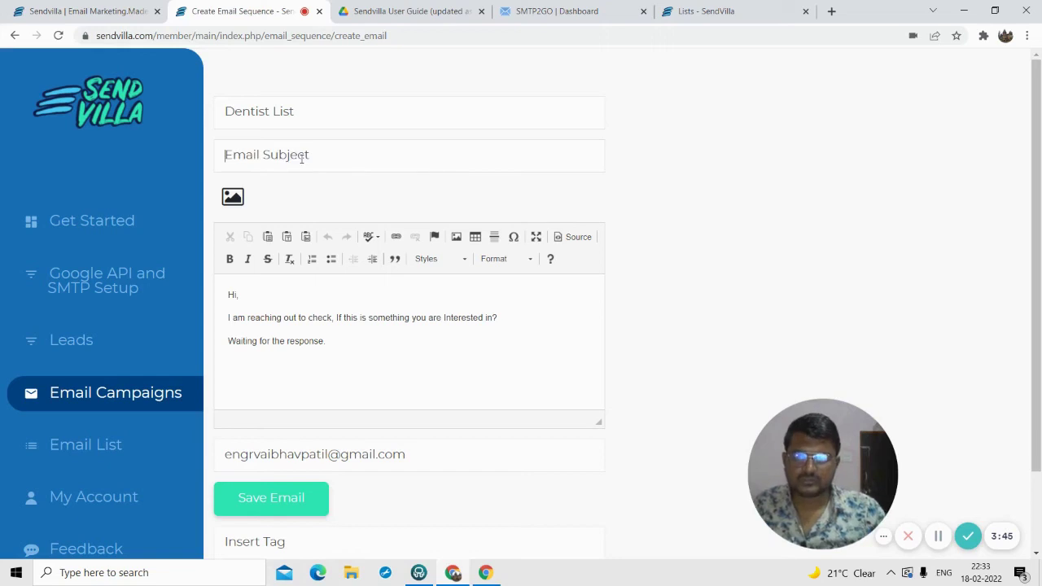
text(T)
key(BackSpace)
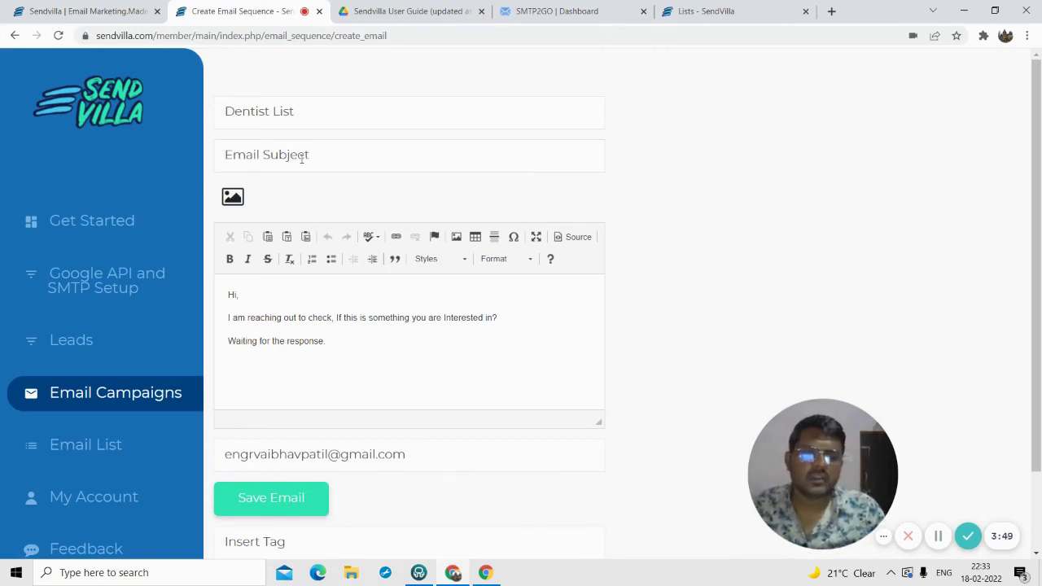
text(Do you need this)
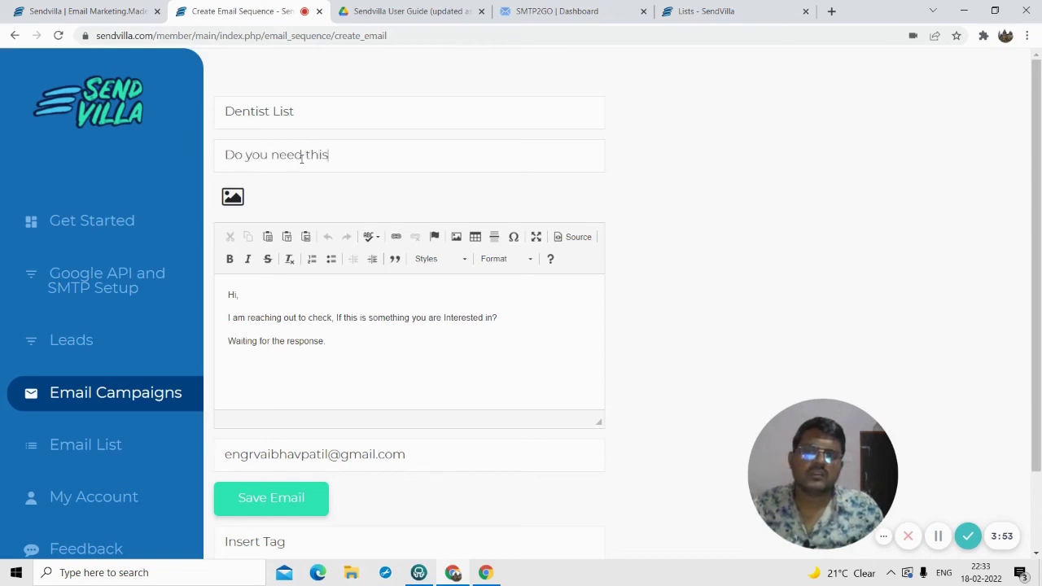
text( product?)
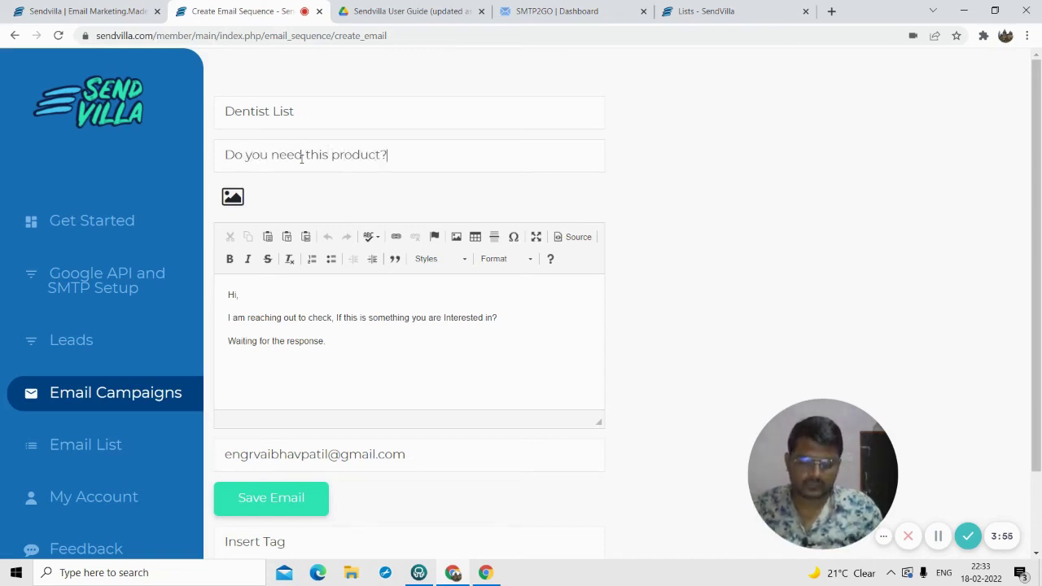
drag(231, 295, 337, 341)
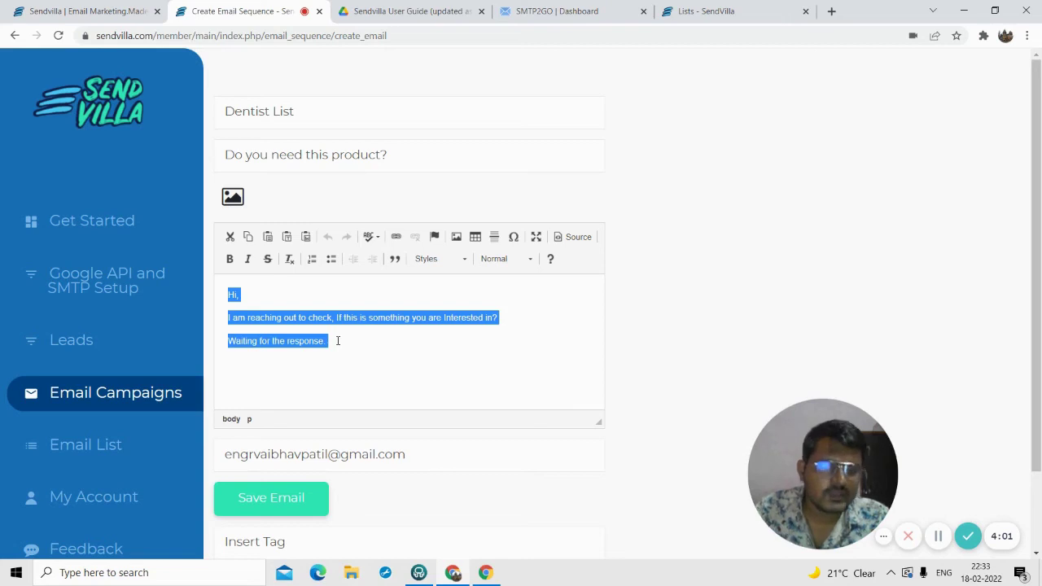
click(331, 340)
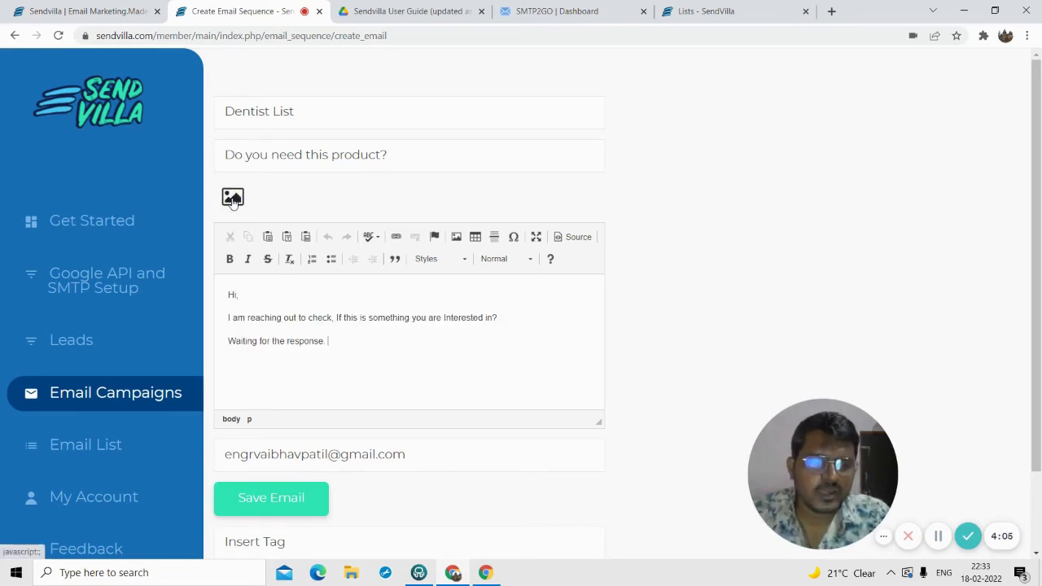
click(234, 200)
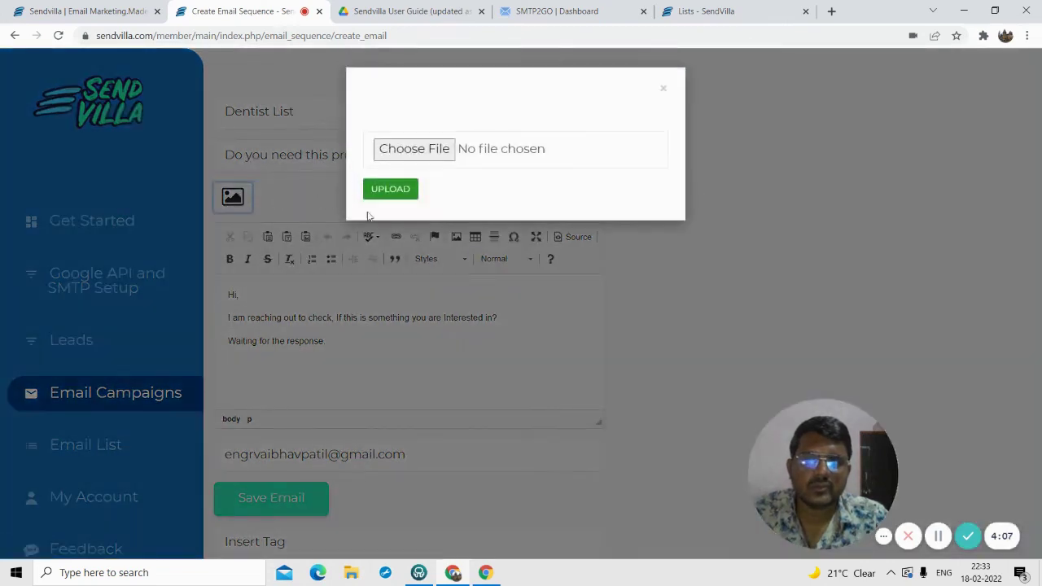
click(663, 88)
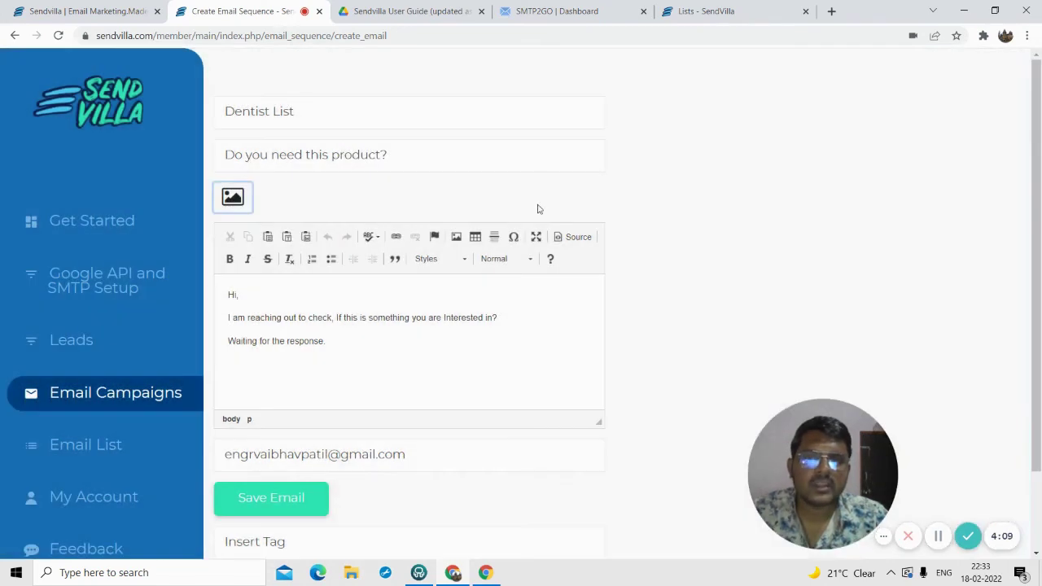
click(456, 237)
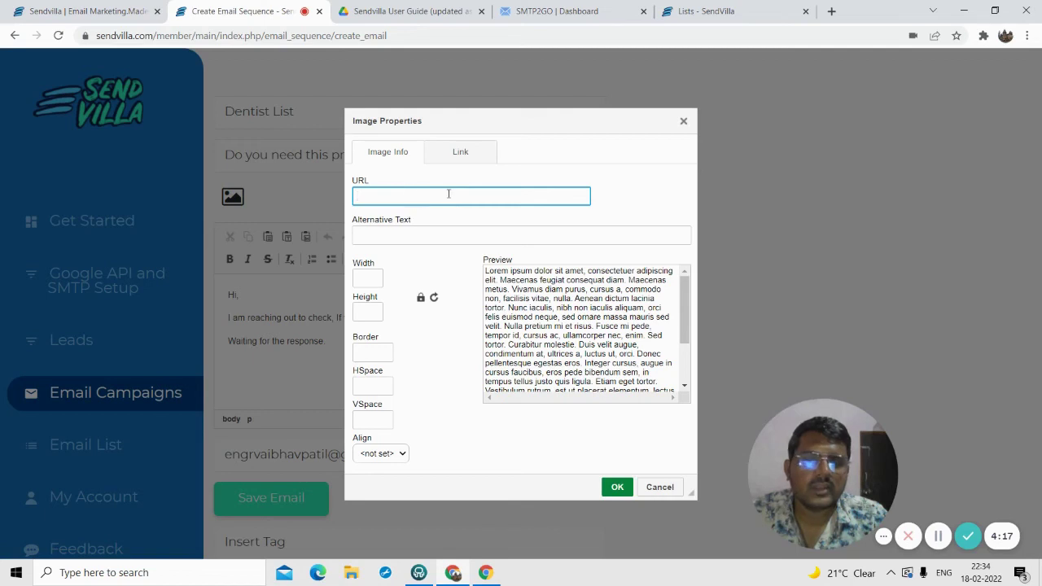
click(477, 152)
click(395, 174)
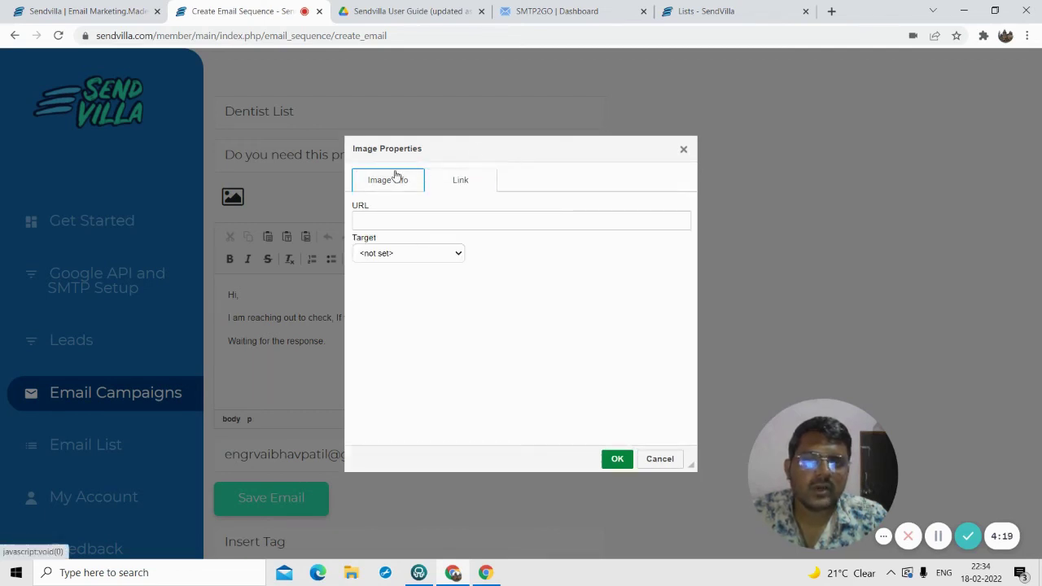
click(659, 487)
Step: Save the Dentist List email and check it in the Email Campaigns list
scroll(375, 433, down, 2)
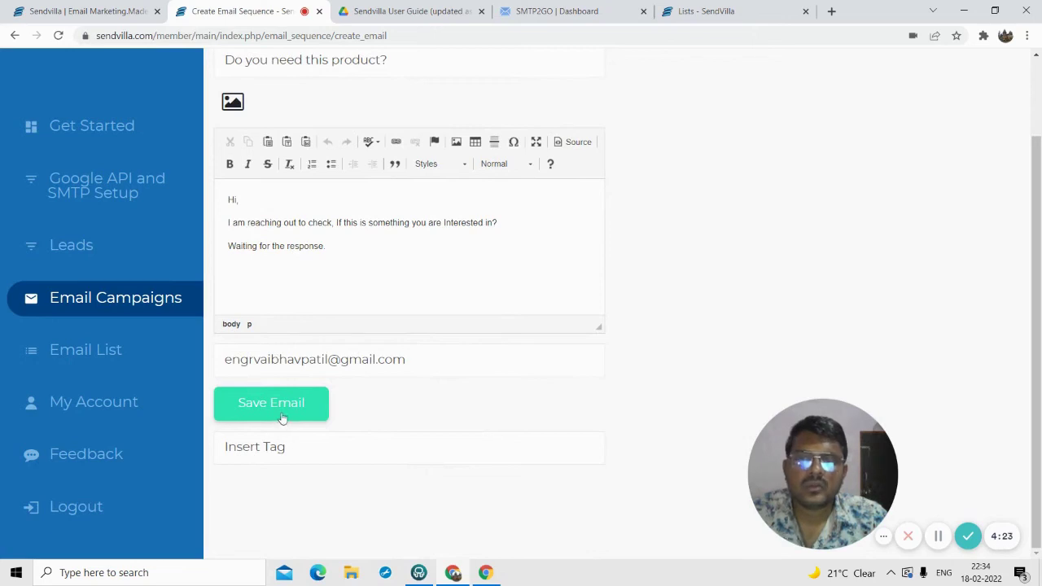
click(282, 417)
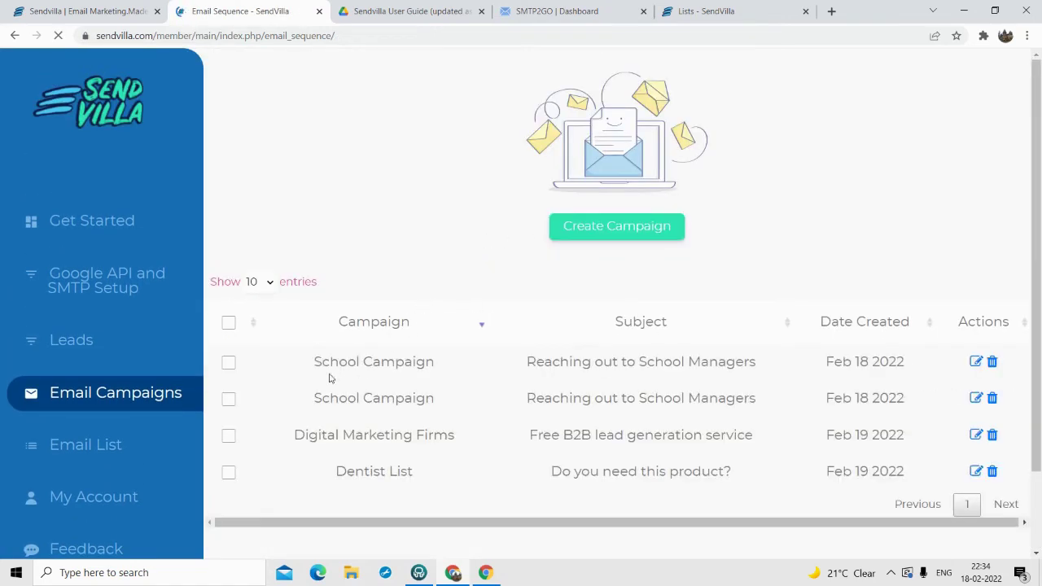
scroll(330, 377, down, 2)
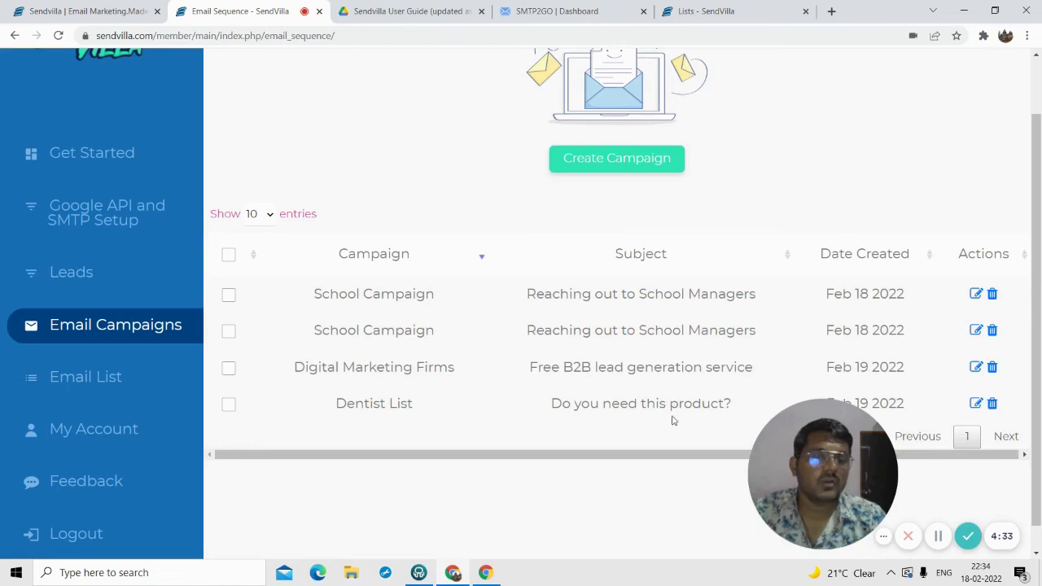
click(137, 376)
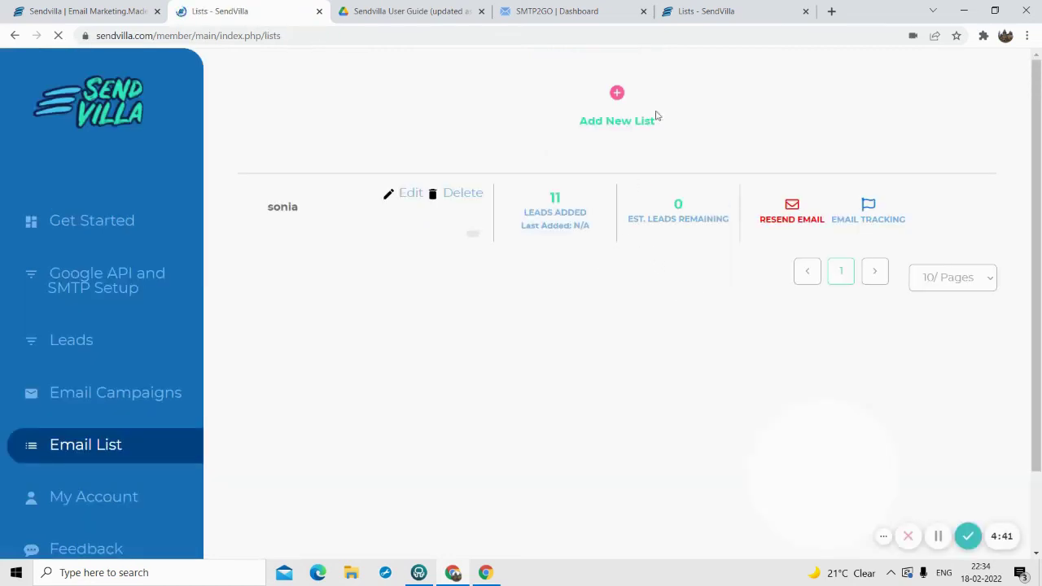
click(617, 95)
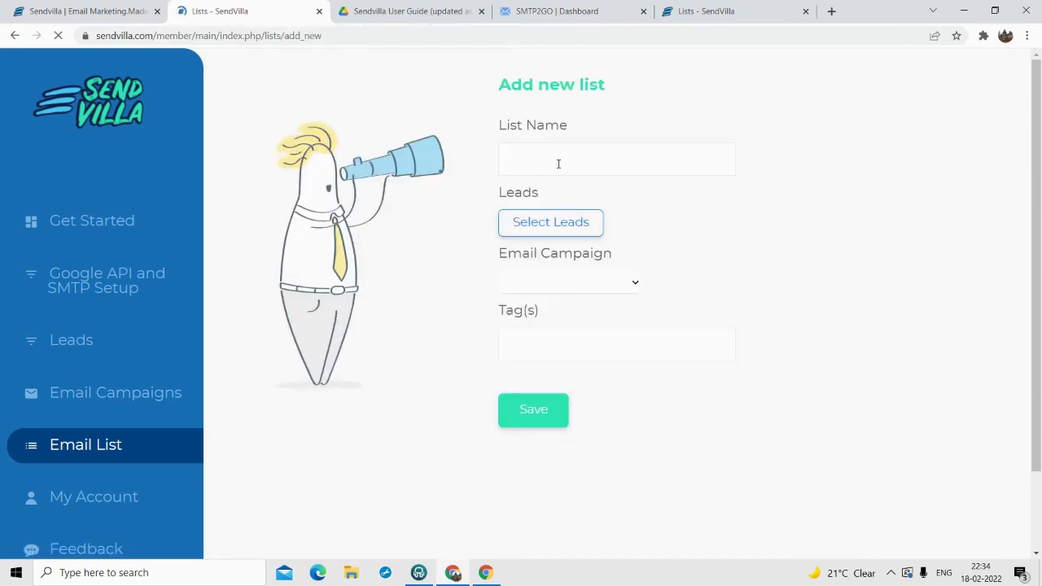
click(559, 163)
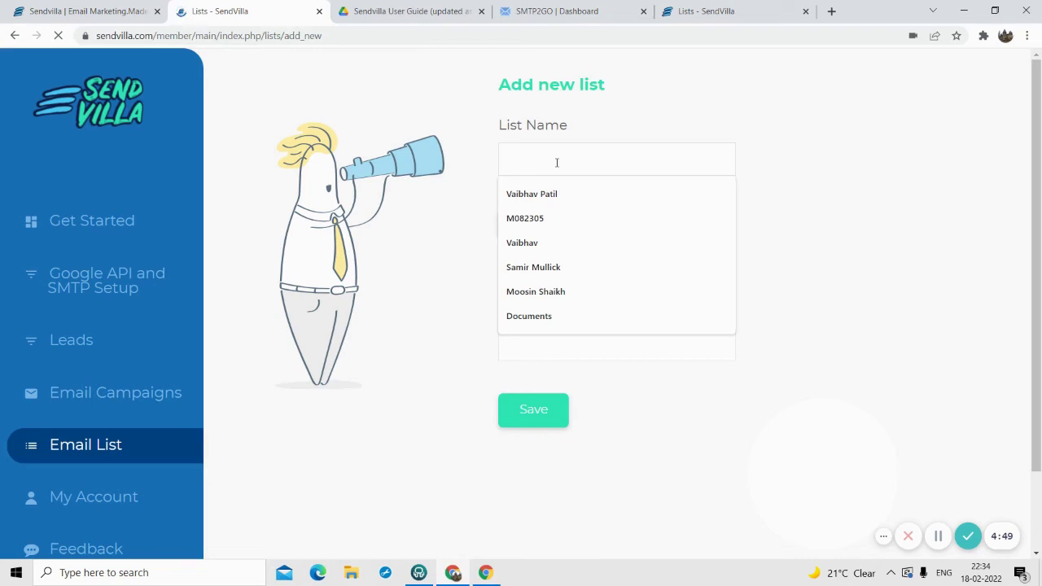
text(De)
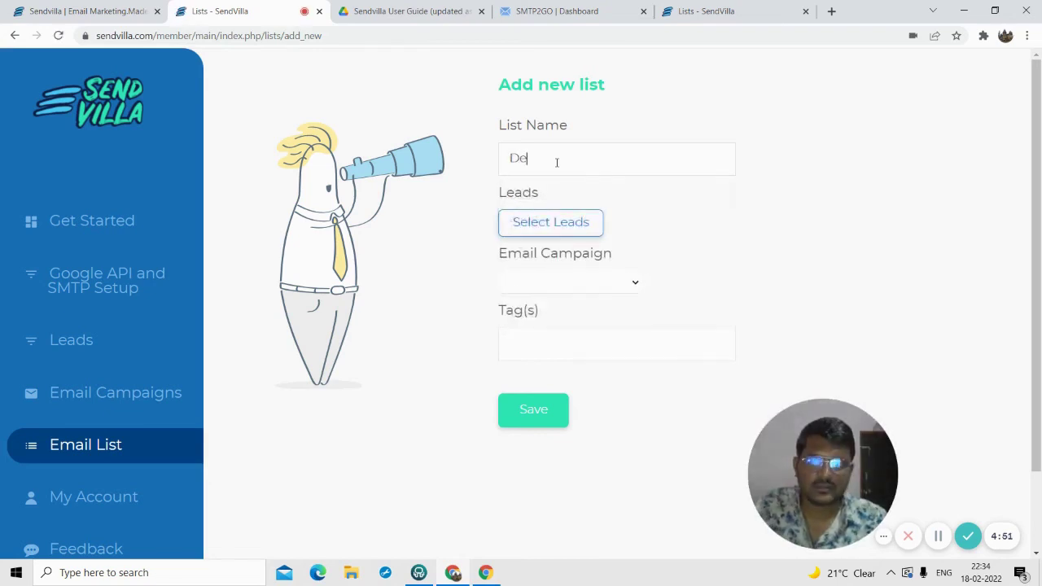
text(ns)
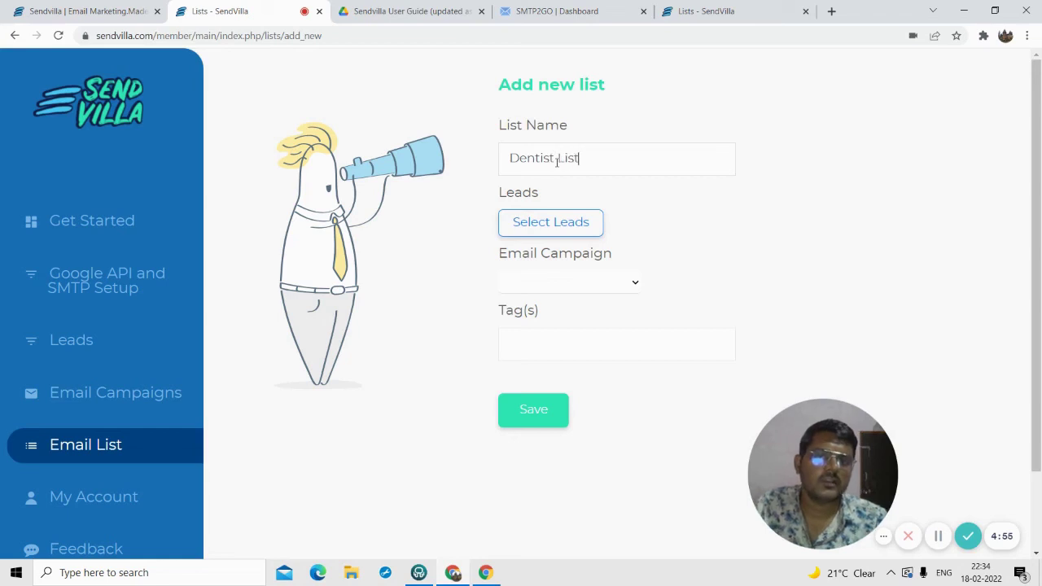
click(566, 231)
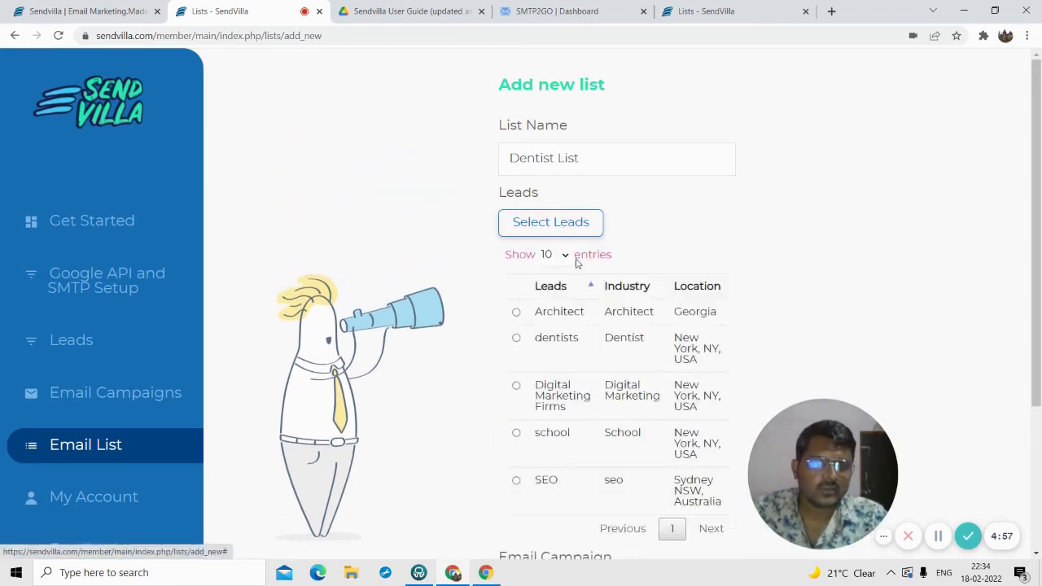
scroll(578, 262, down, 2)
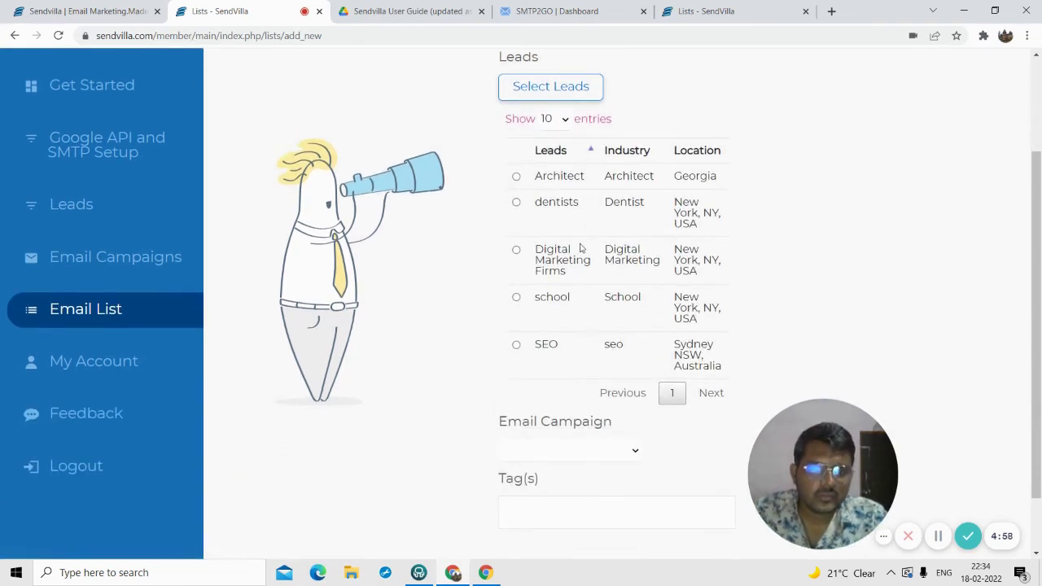
click(516, 203)
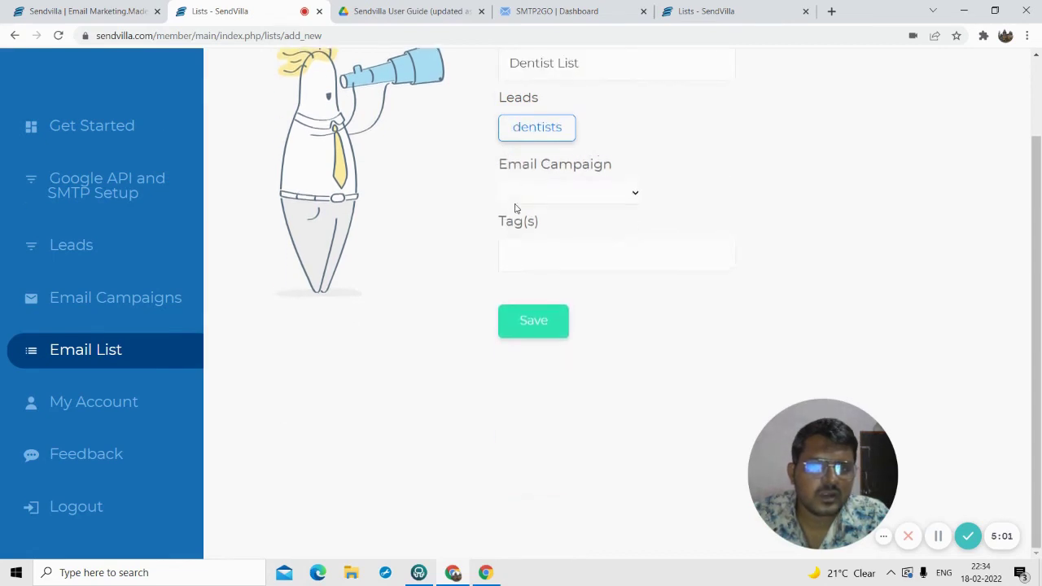
click(537, 132)
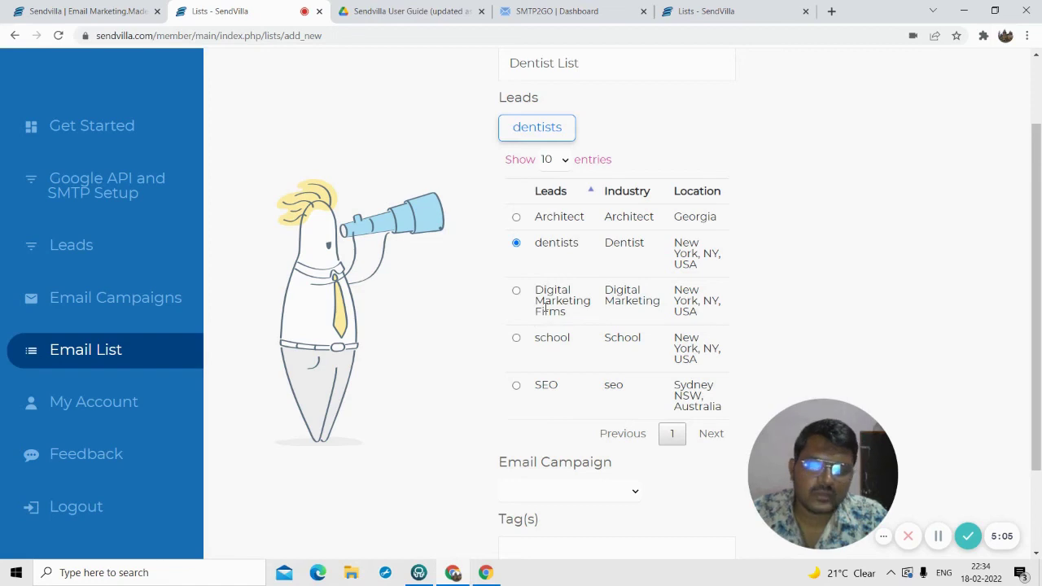
scroll(558, 287, down, 2)
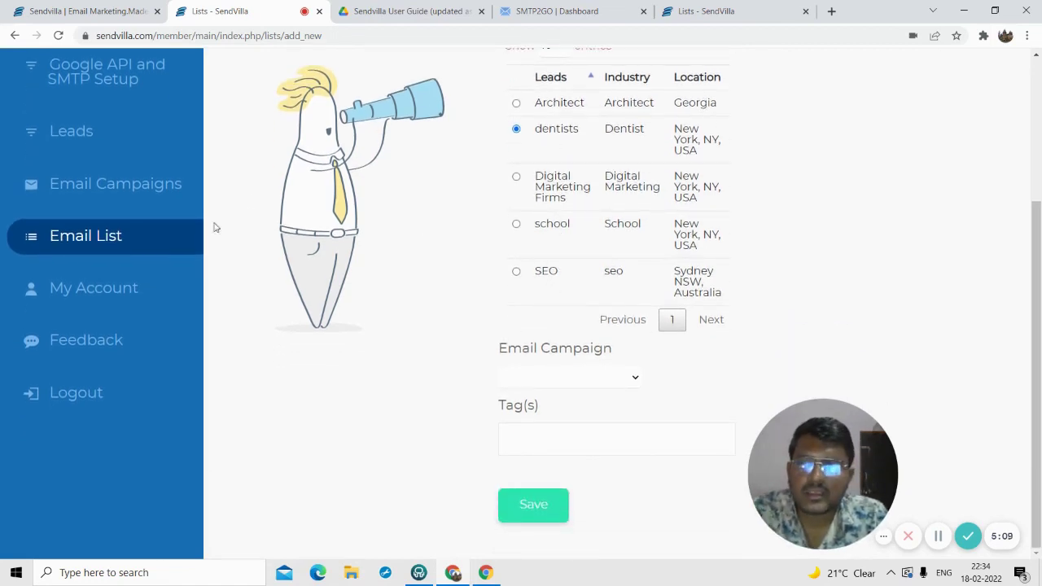
click(110, 184)
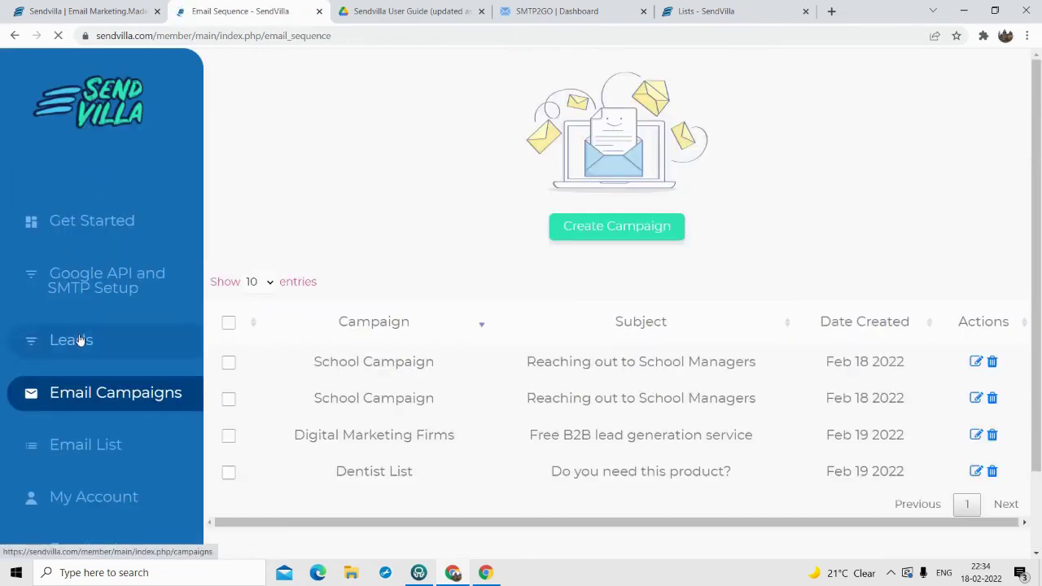
Step: Go from the leads overview to the Email List page and start a new email list
click(80, 340)
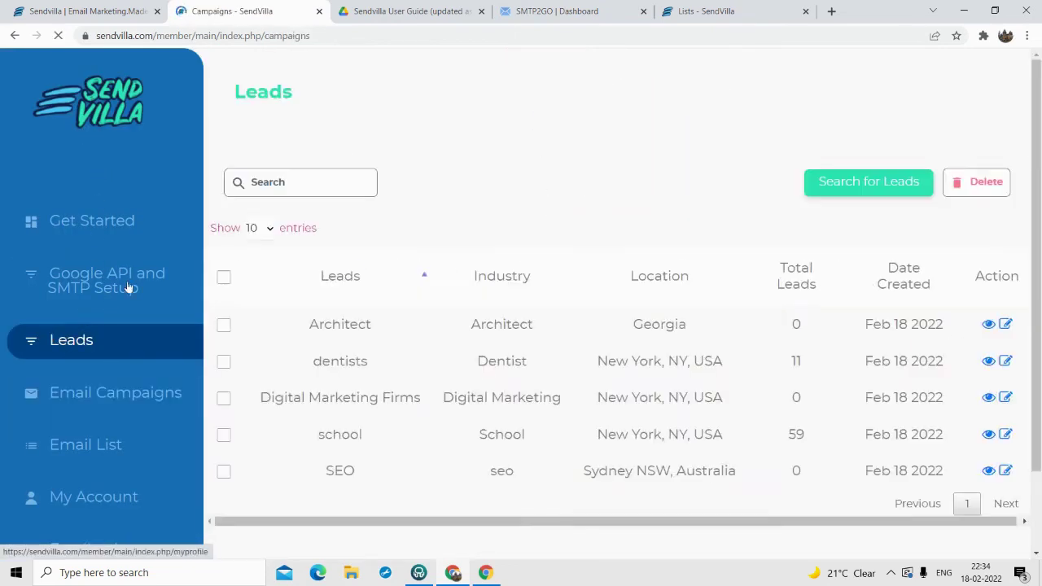
scroll(516, 225, down, 1)
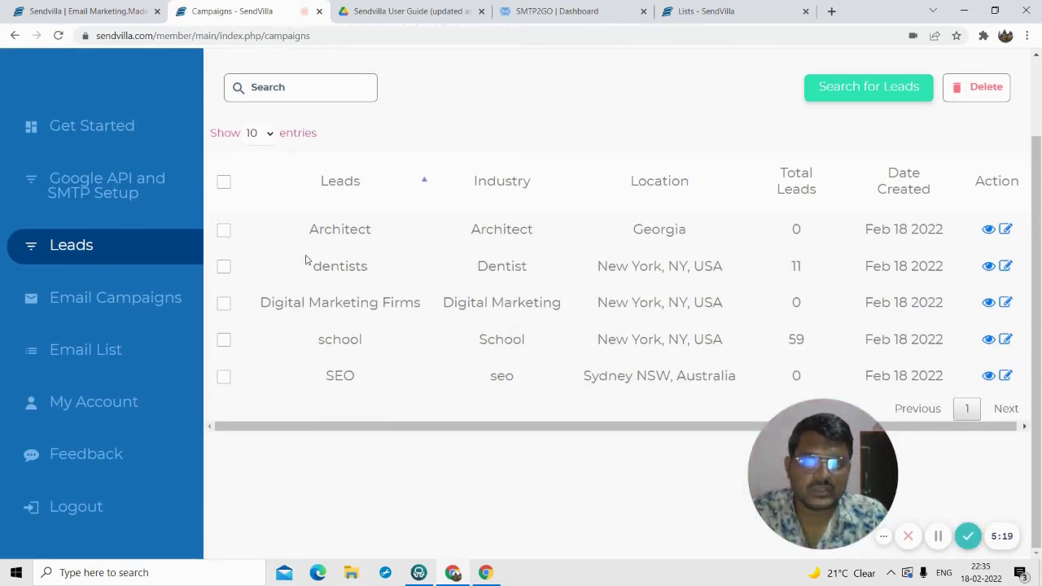
click(100, 352)
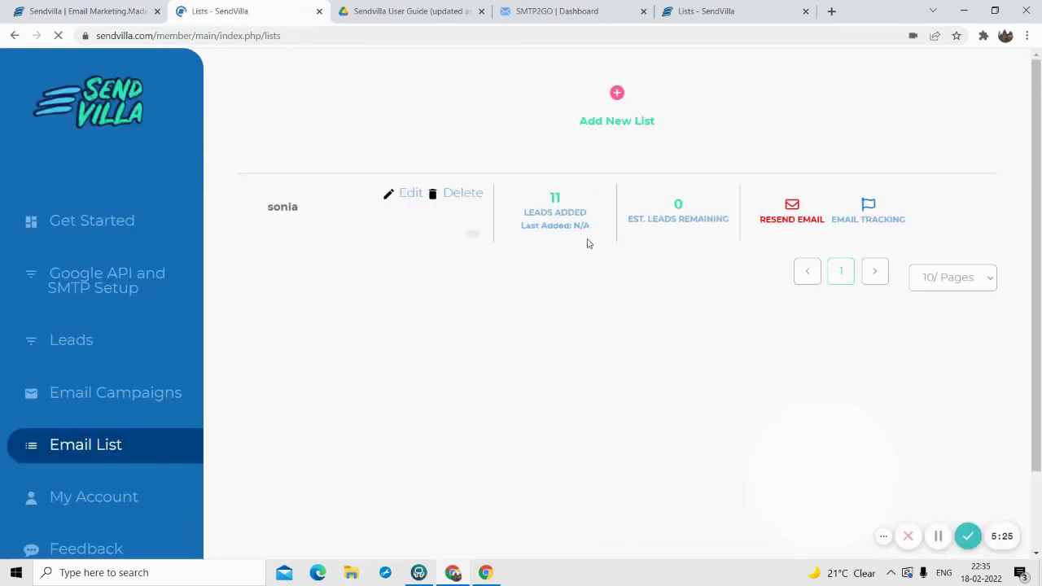
click(618, 97)
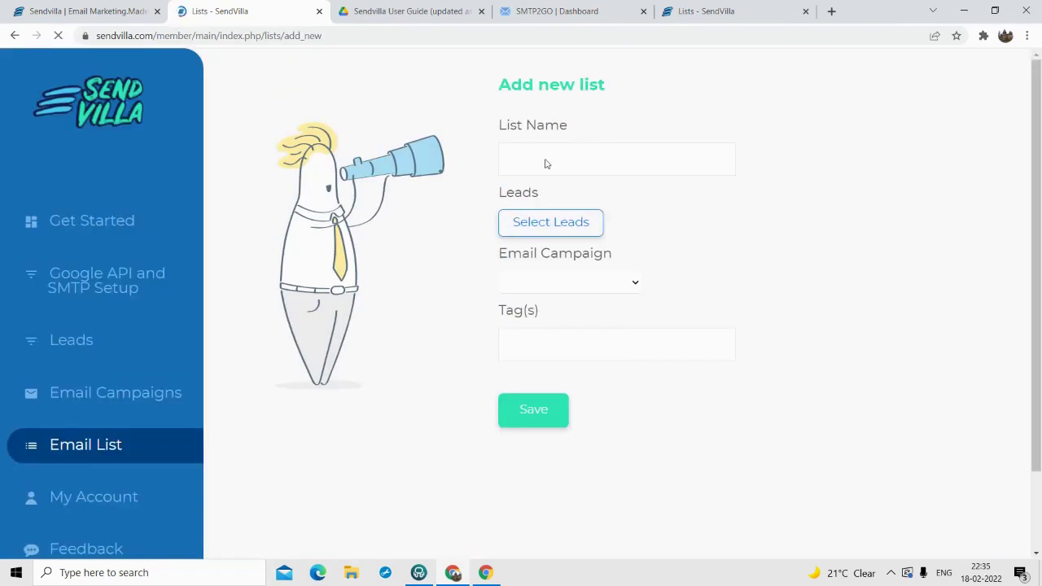
Step: Name the list 'Dentist List', add the dentists leads, link the Dentist List campaign and save
click(544, 160)
text(Den)
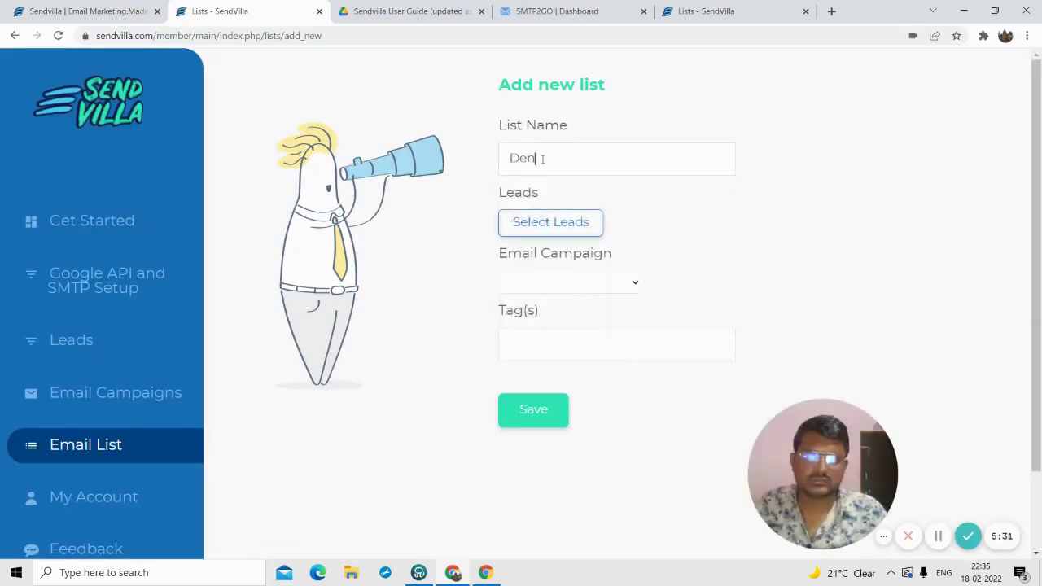
text(tist List)
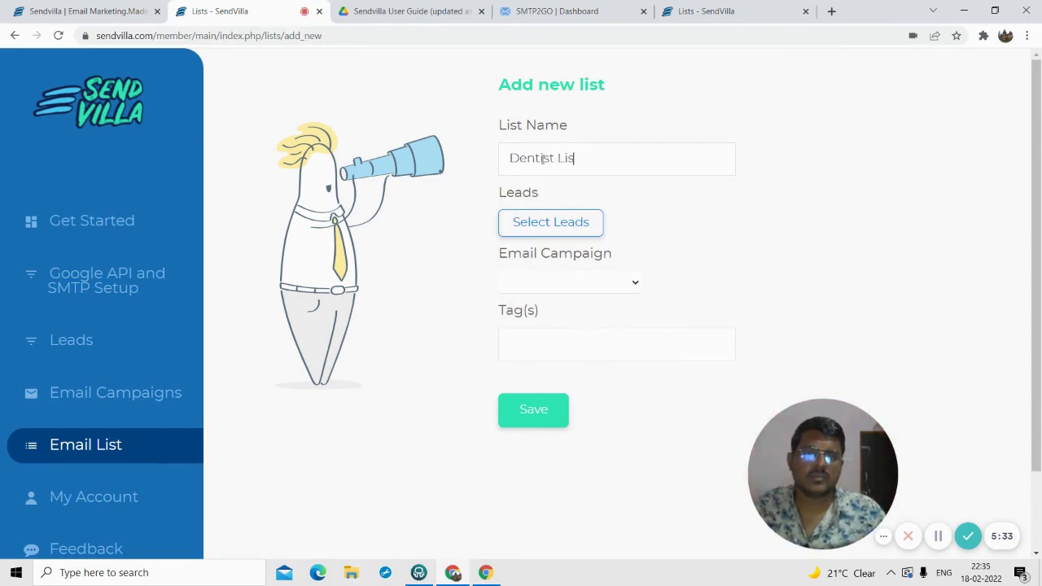
click(533, 226)
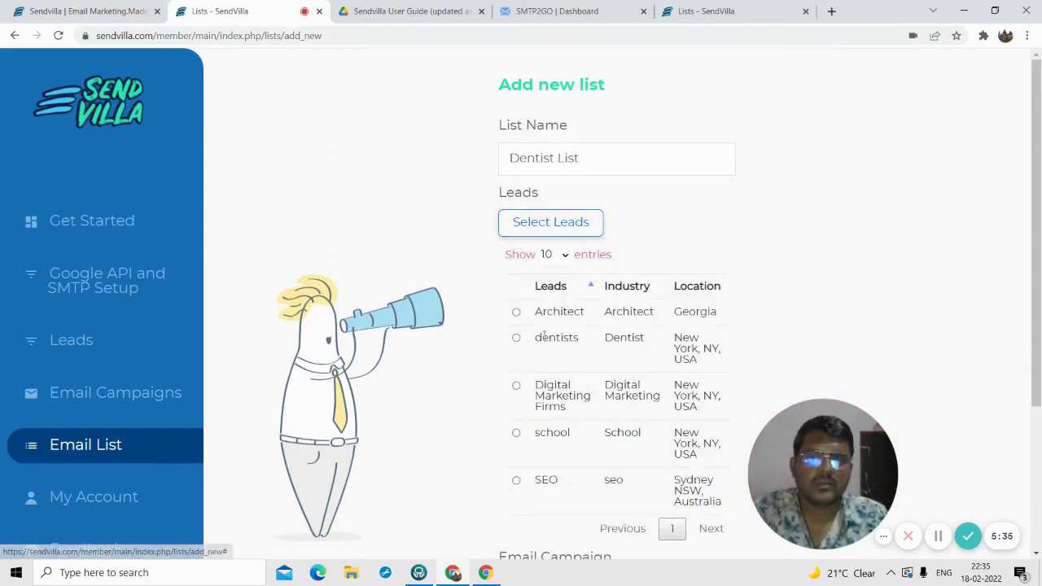
scroll(532, 272, down, 1)
click(534, 272)
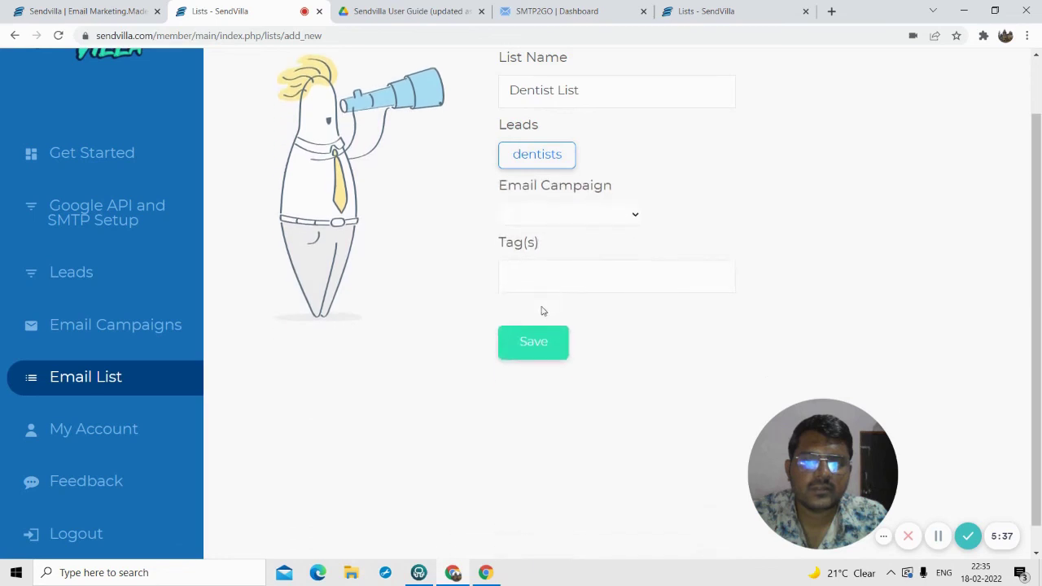
click(536, 223)
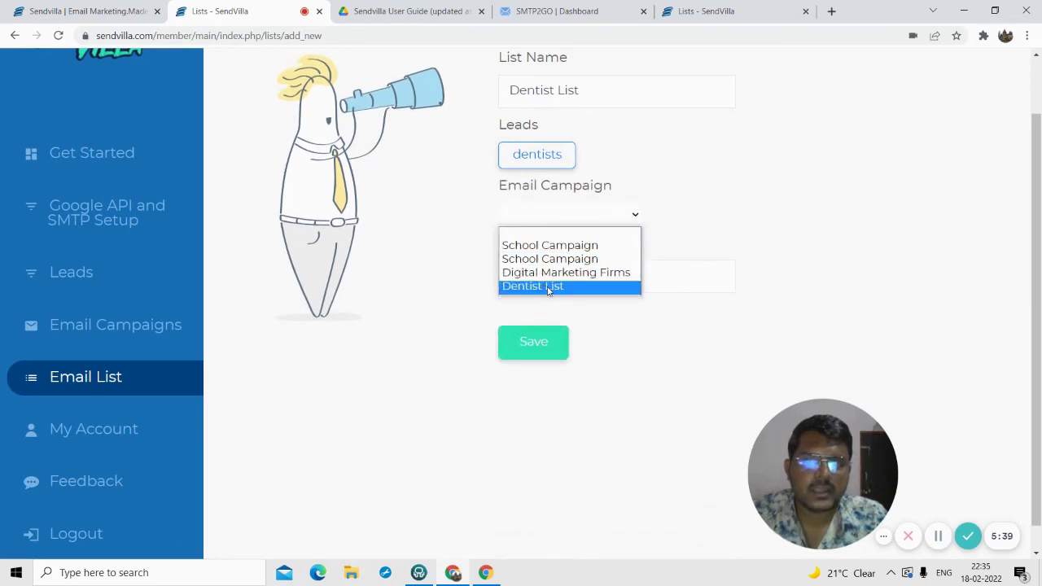
click(547, 287)
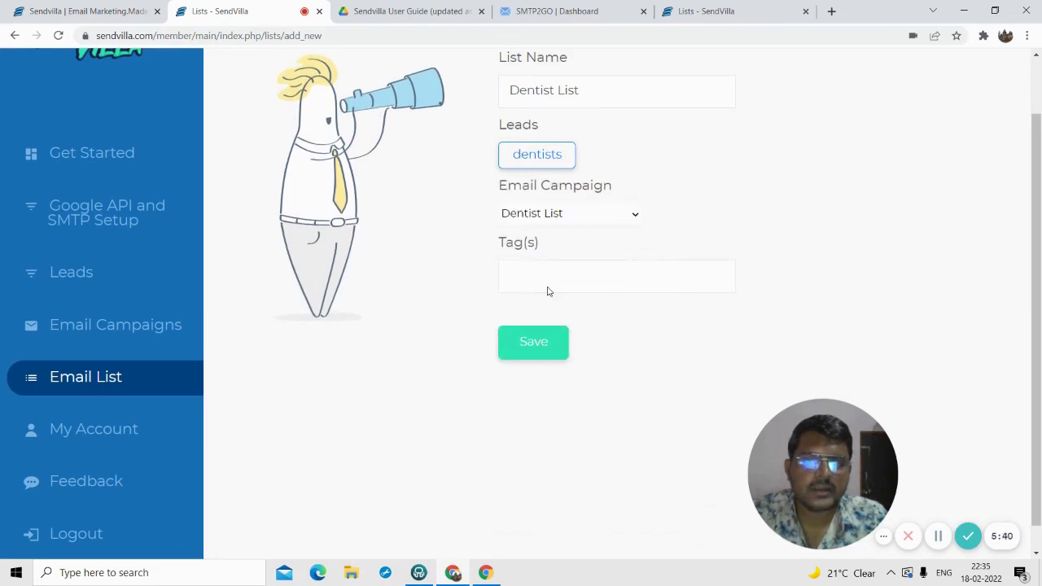
click(534, 357)
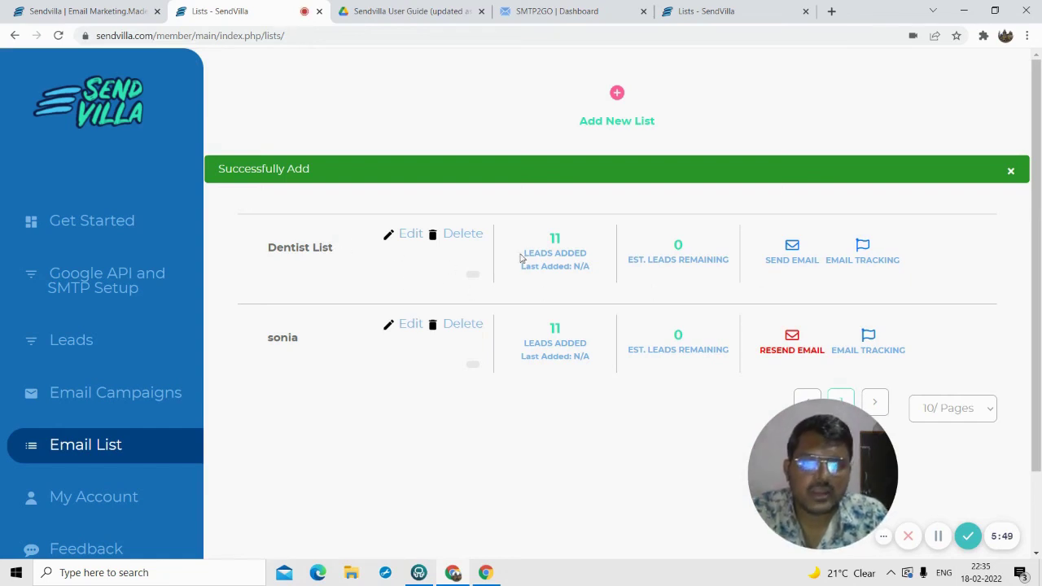
Step: Send the Dentist List campaign emails to its 11 leads, then return to the Email List page
drag(550, 238, 571, 253)
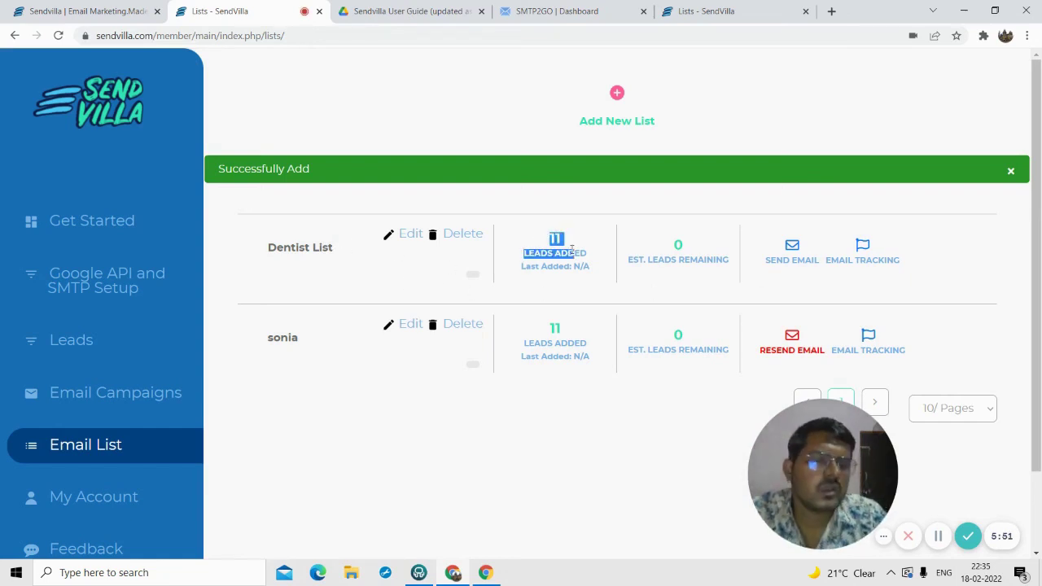
click(547, 242)
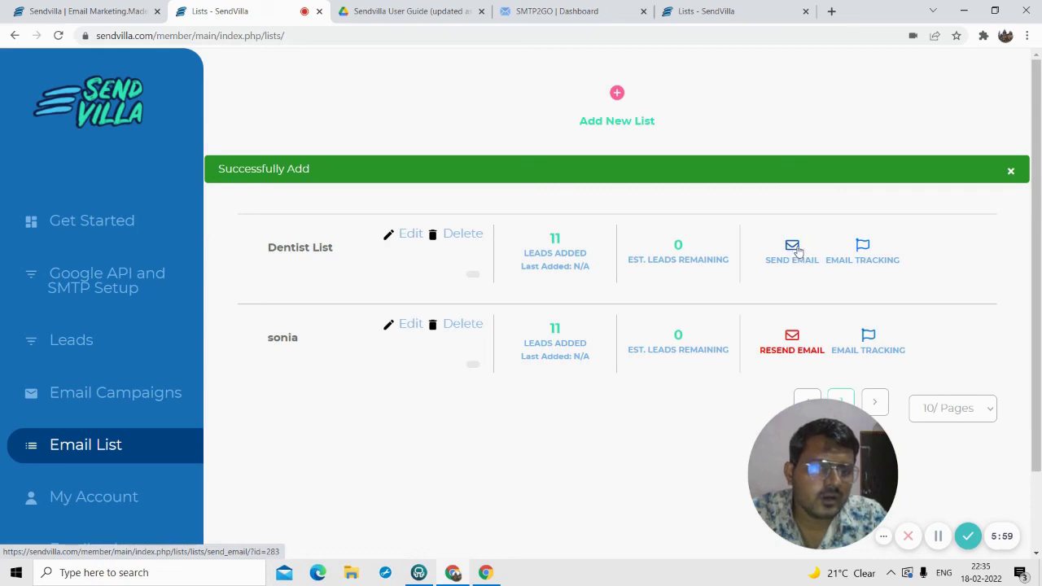
click(794, 248)
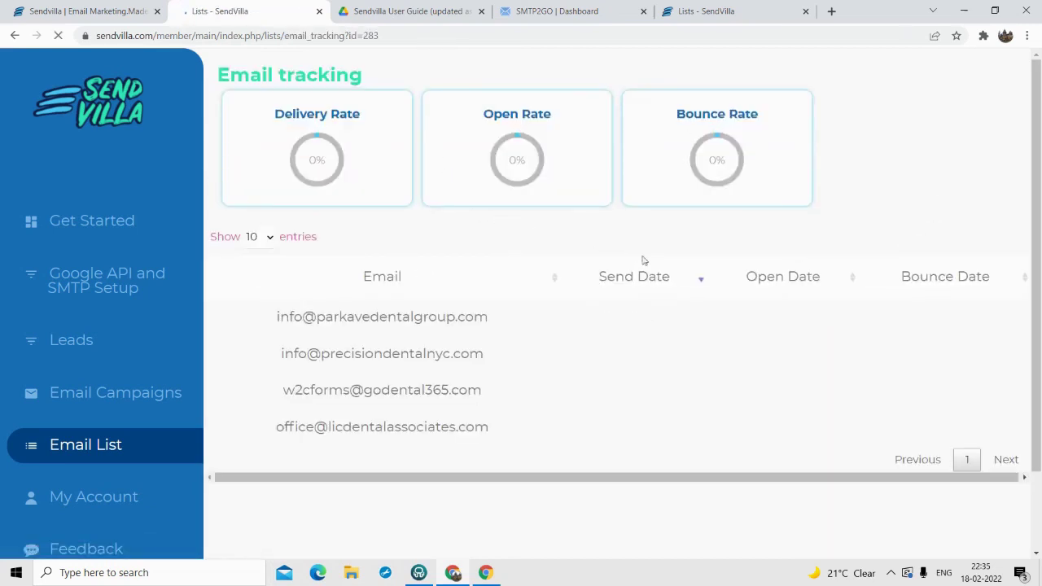
scroll(668, 310, down, 1)
scroll(570, 342, down, 2)
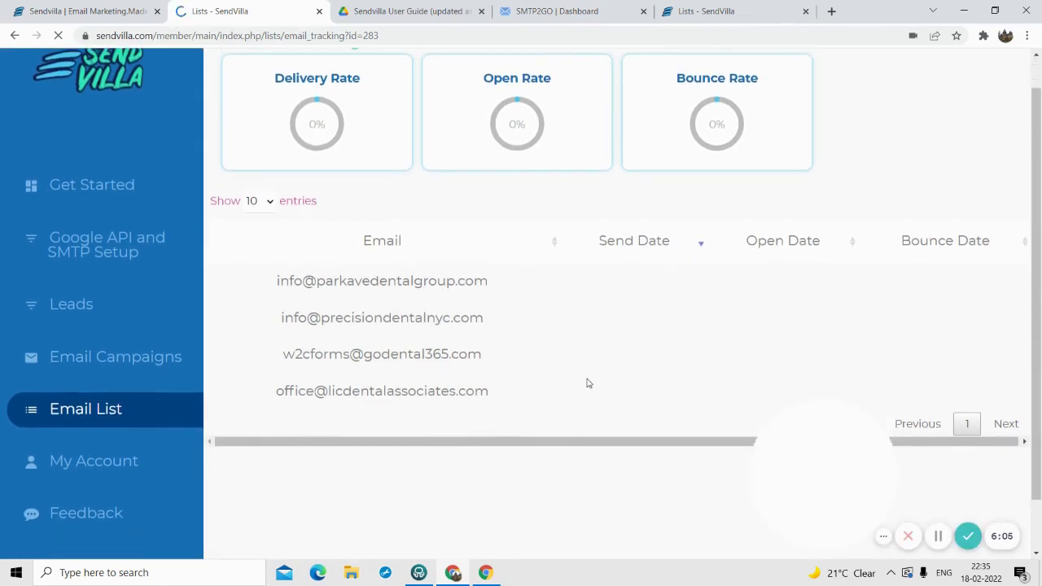
drag(785, 494, 733, 494)
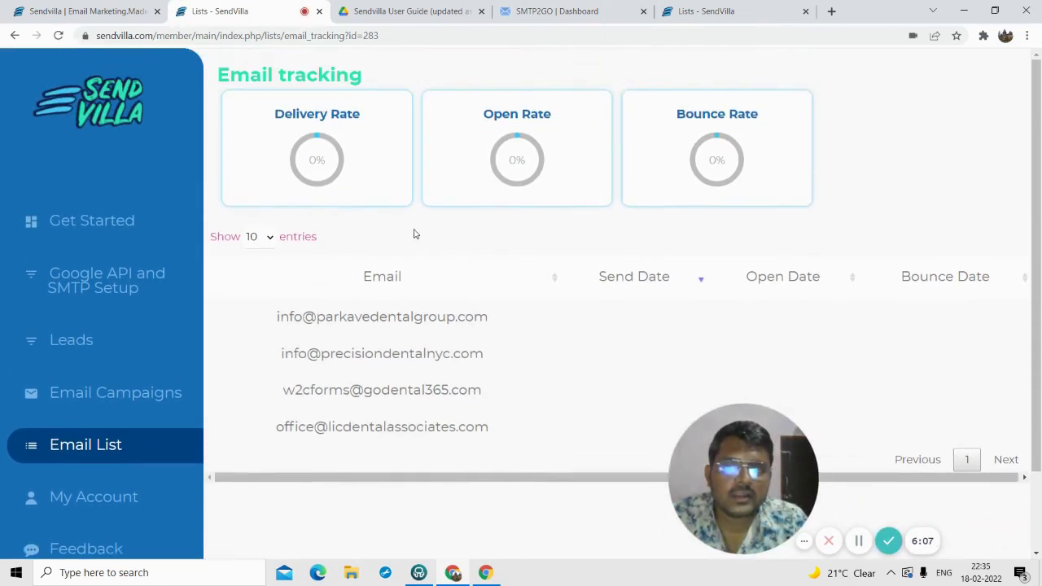
scroll(414, 233, down, 2)
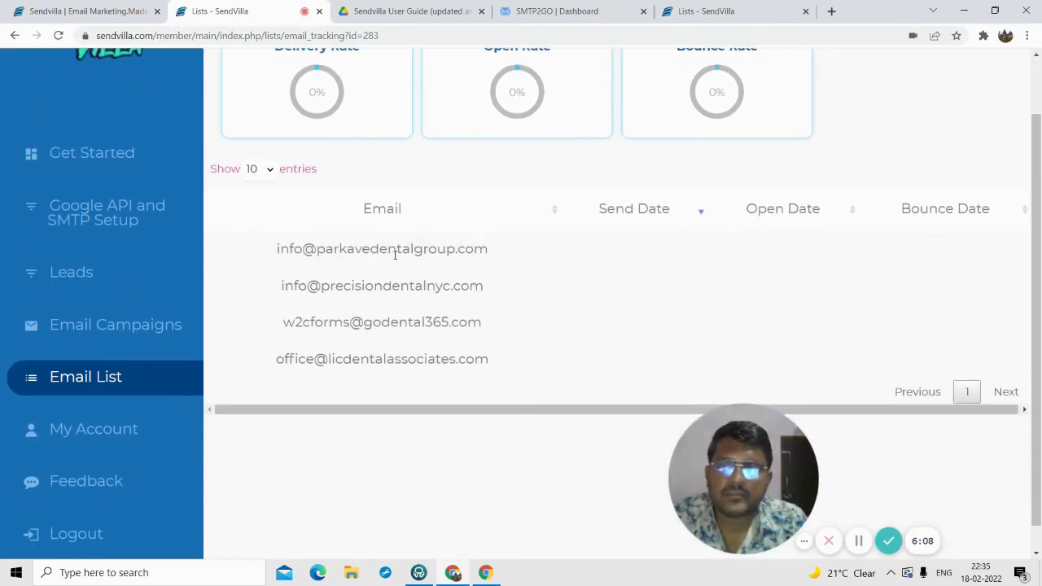
click(125, 377)
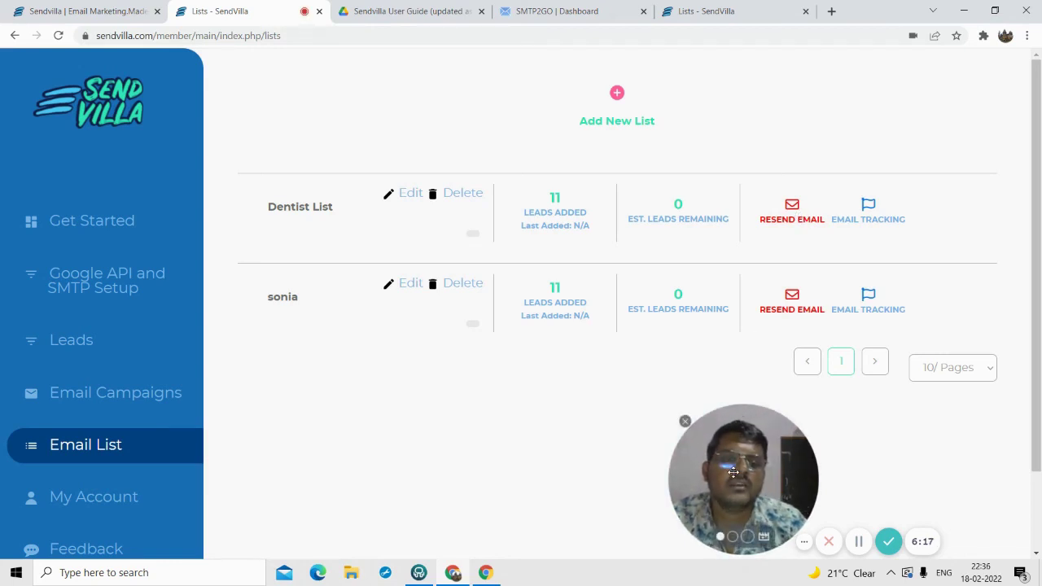
click(867, 205)
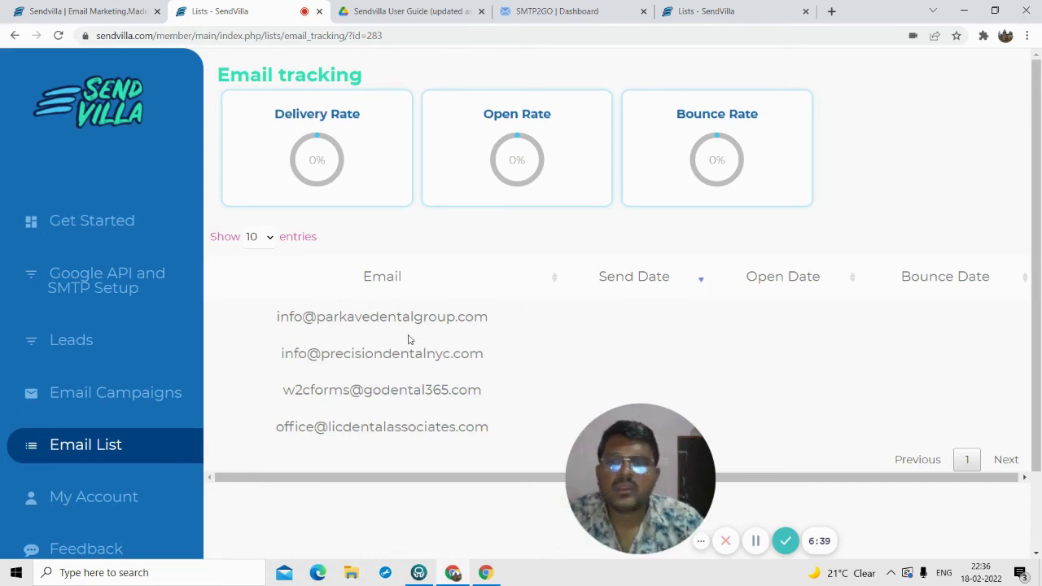
scroll(275, 369, down, 2)
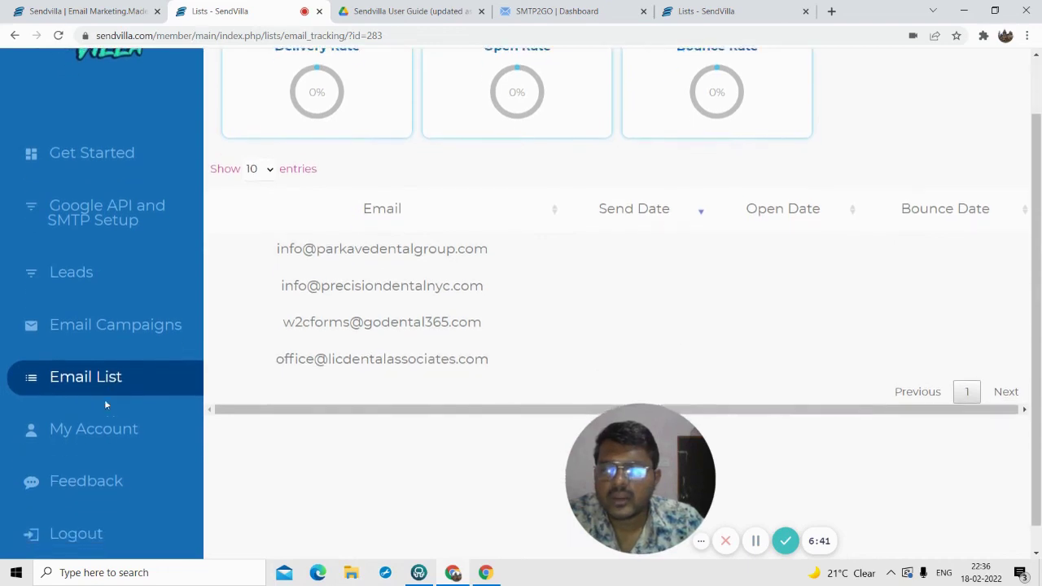
drag(672, 504, 695, 491)
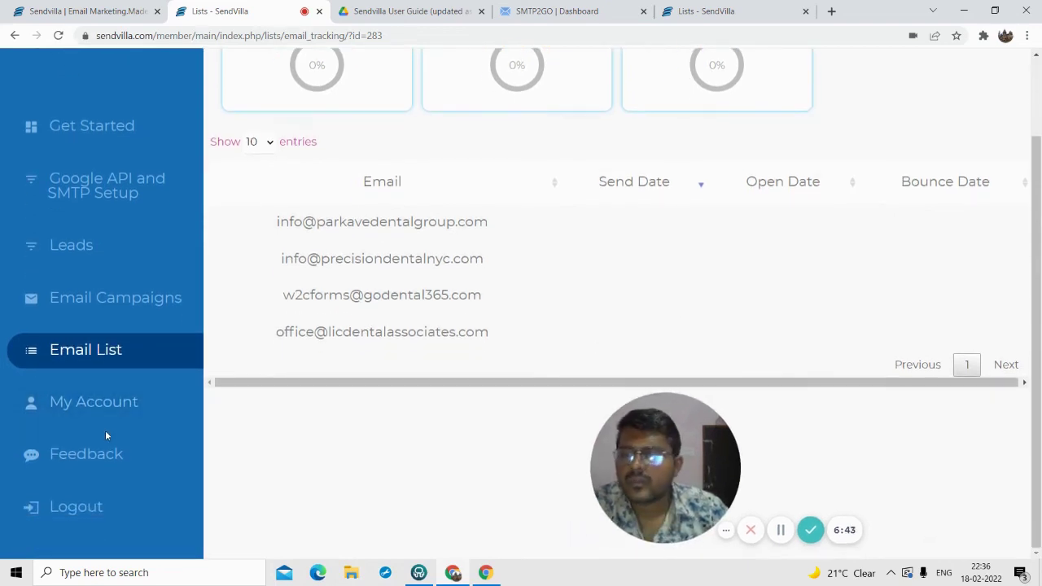
scroll(139, 419, up, 1)
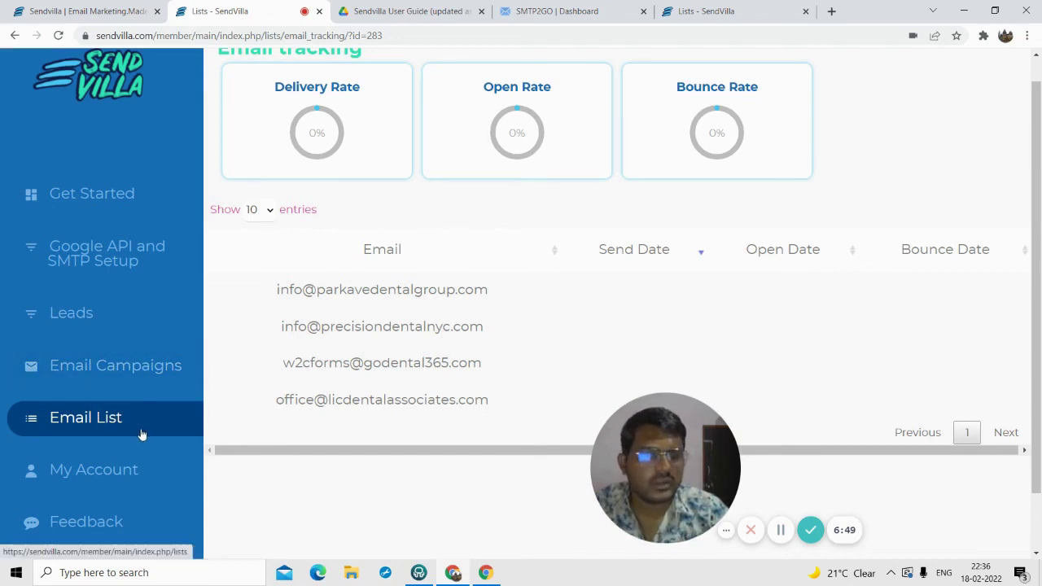
scroll(130, 399, down, 1)
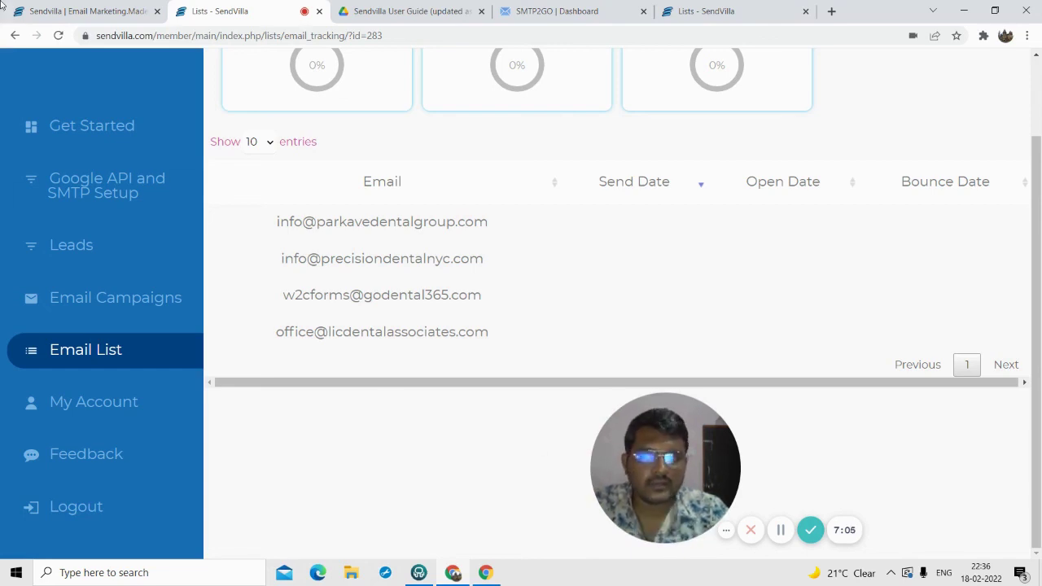
click(63, 12)
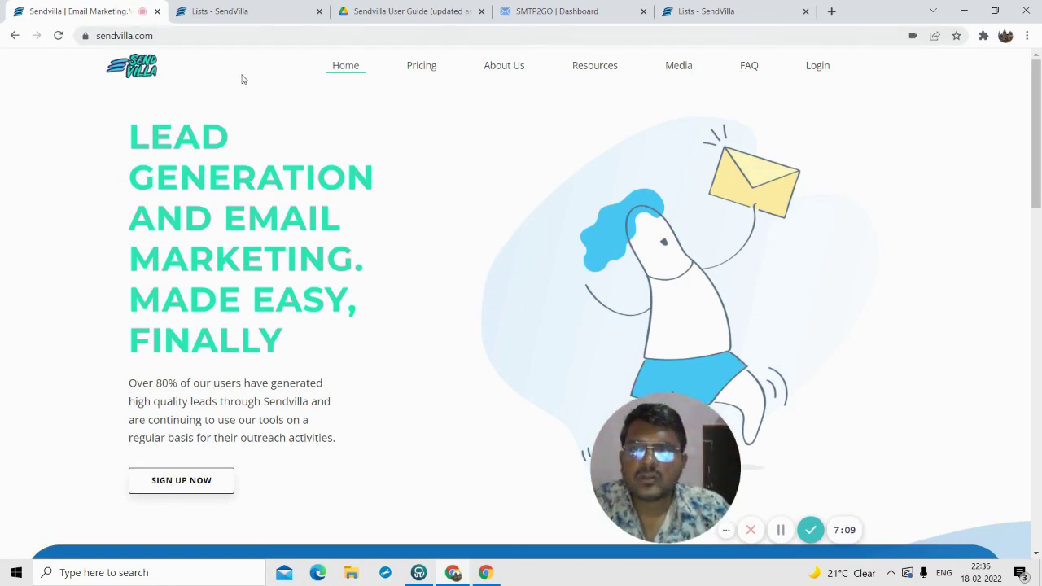
Step: Subscribe to the Lifetime plan from the pricing section
click(422, 69)
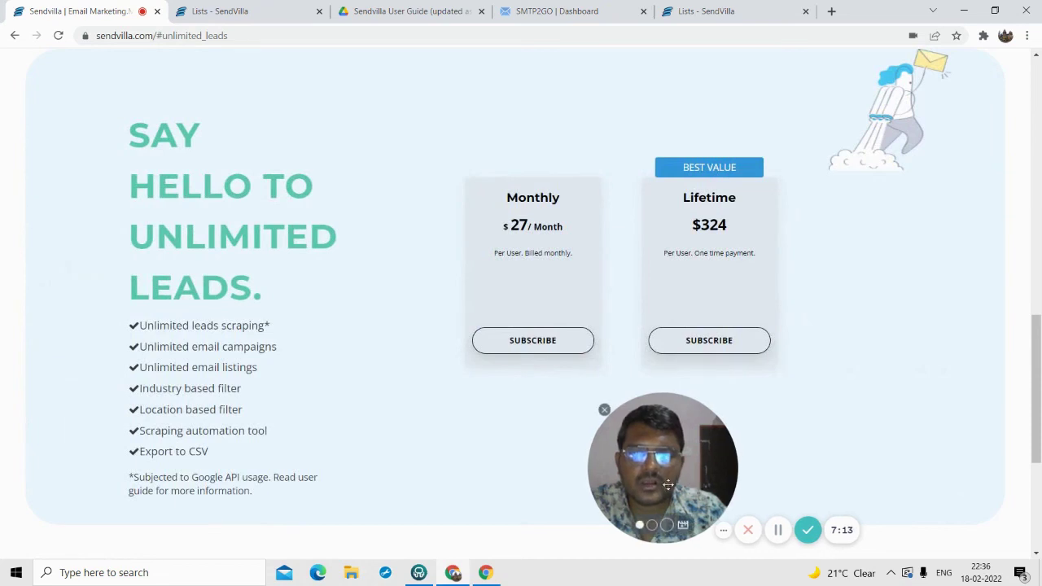
drag(668, 485, 218, 443)
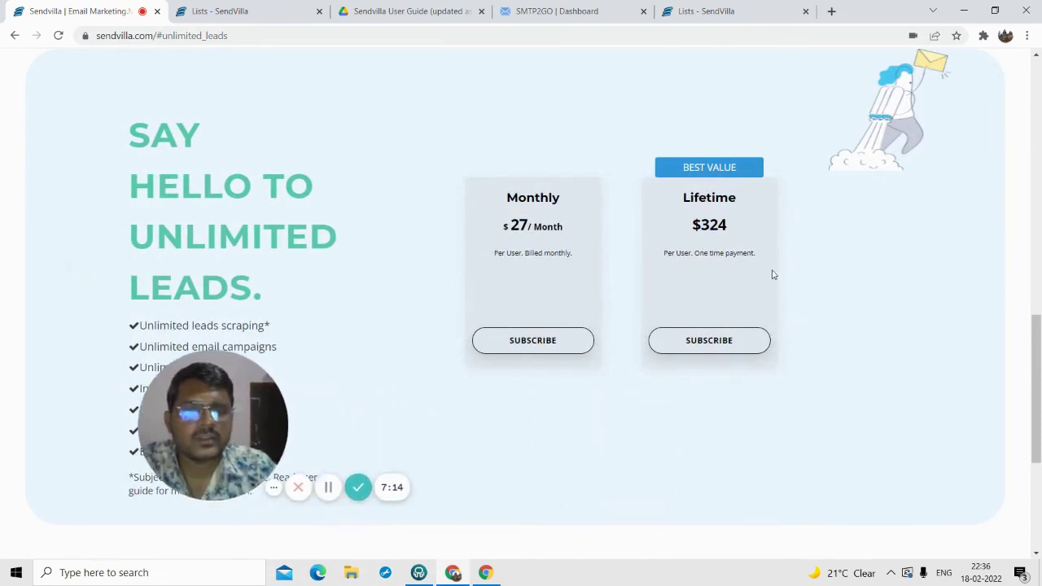
click(715, 341)
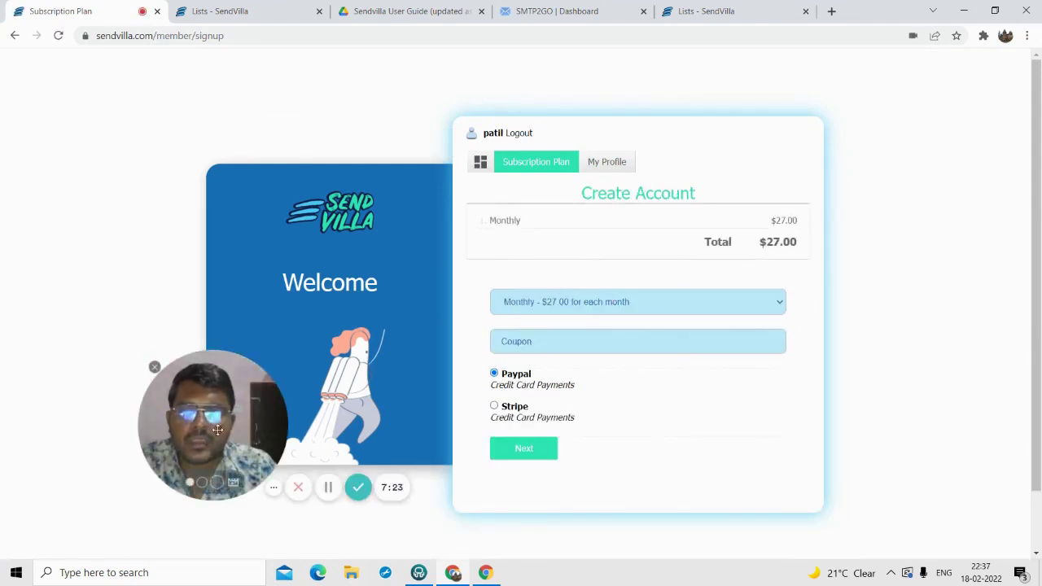
Step: Choose the 'Lifetime - $324.00' plan and apply the coupon, bringing the total to $49.90
click(585, 312)
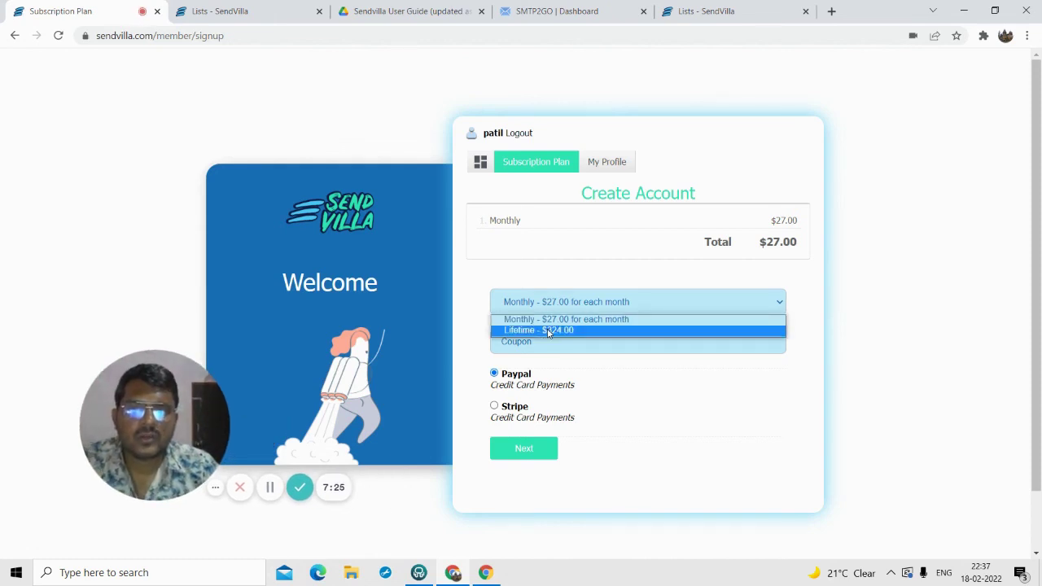
click(548, 331)
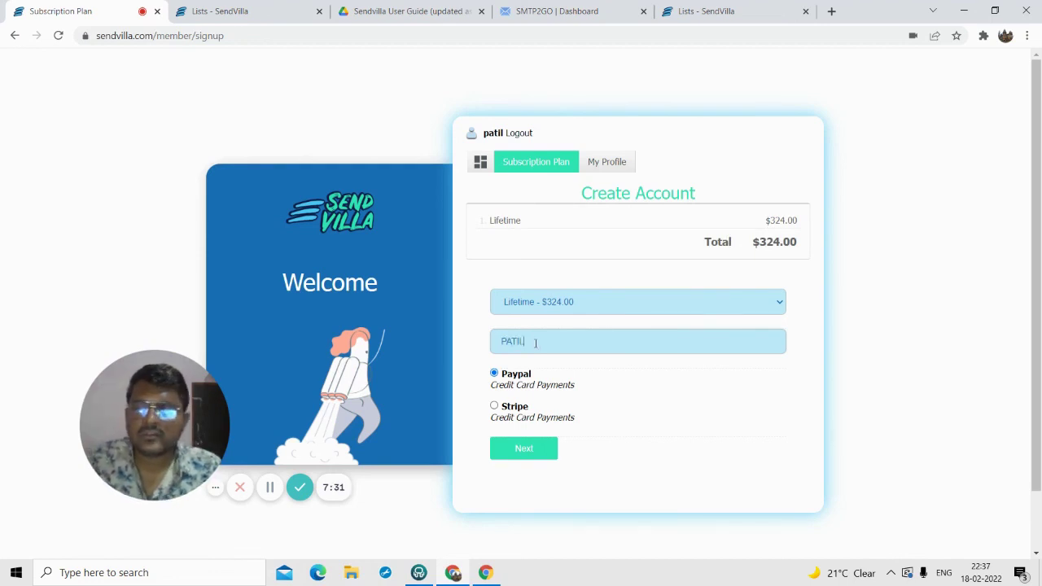
click(553, 361)
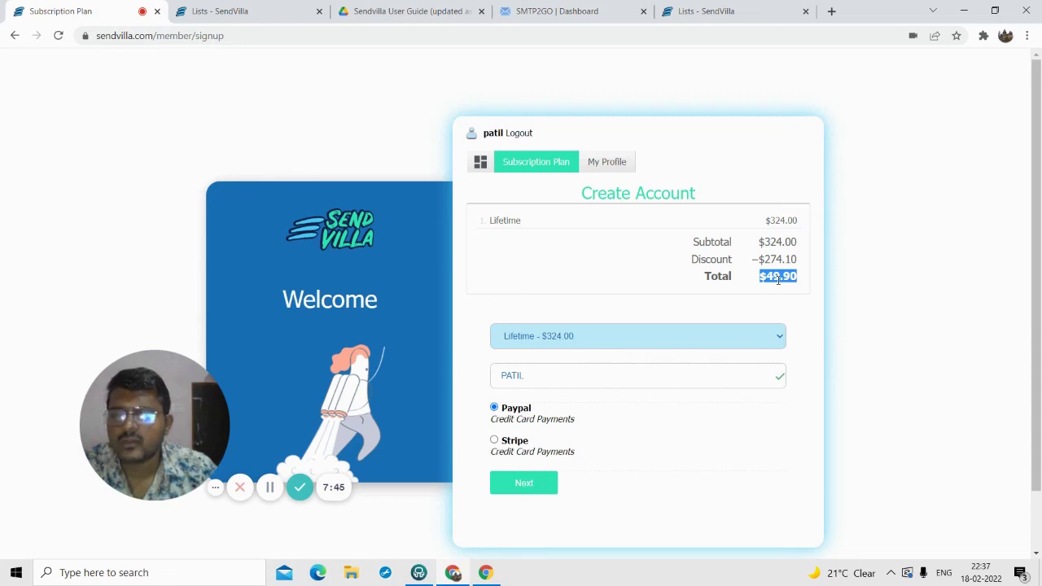
click(216, 488)
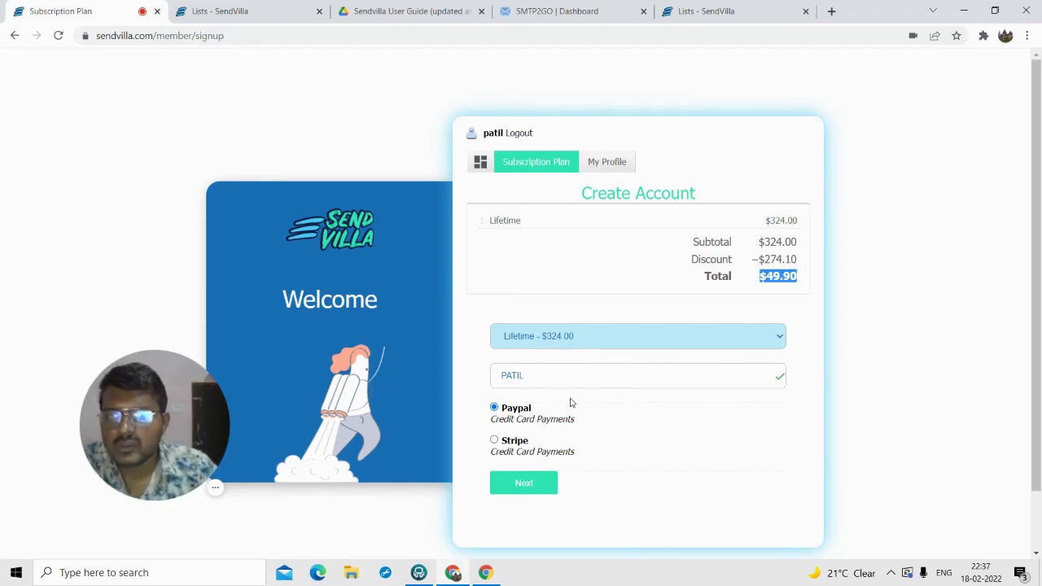
click(714, 302)
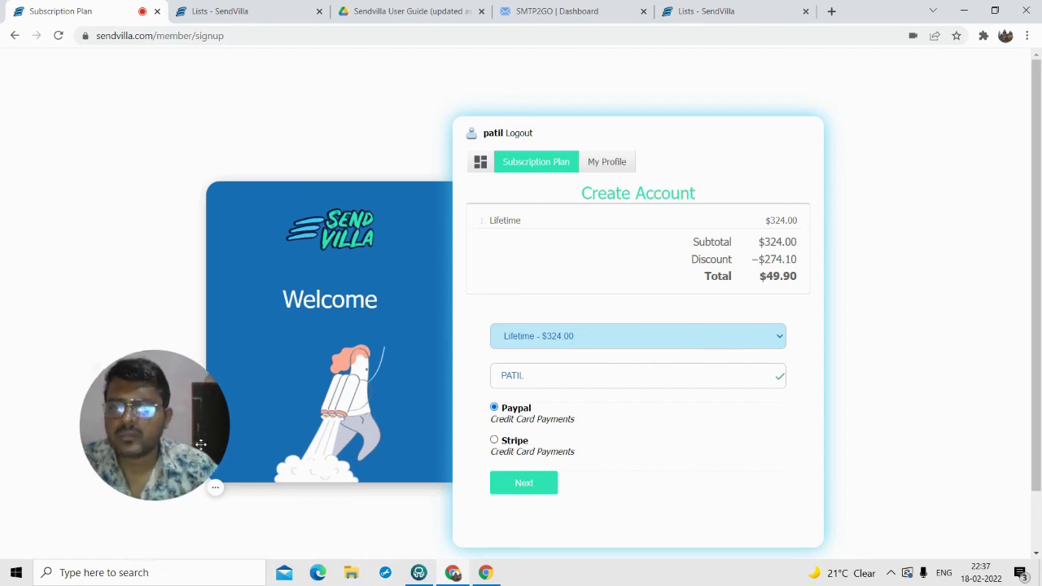
click(158, 482)
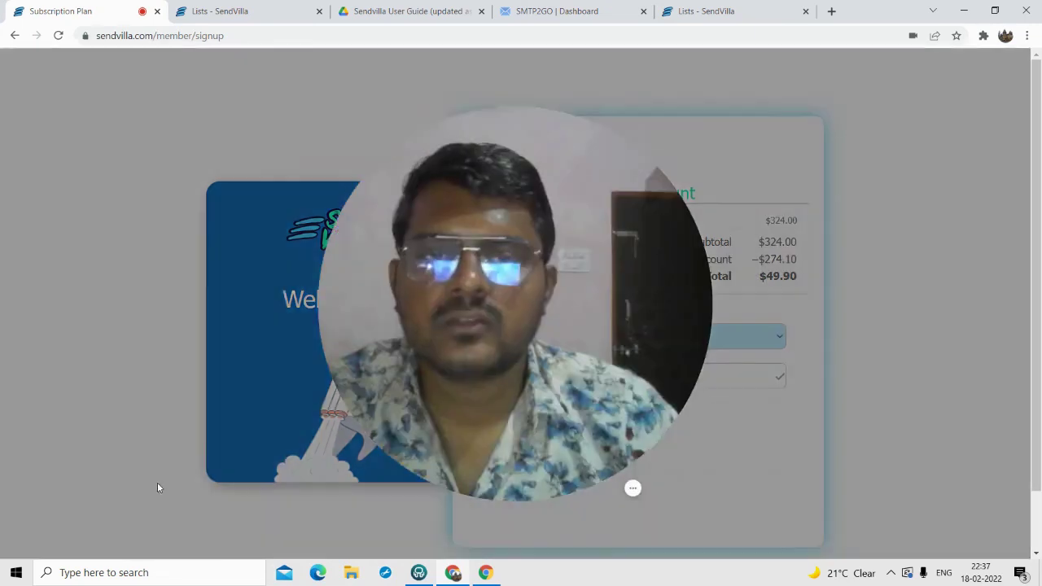